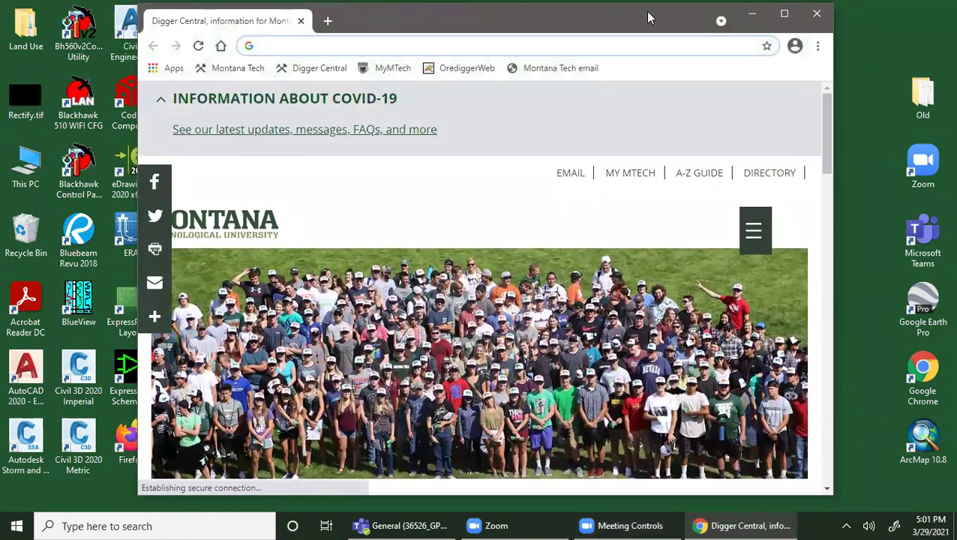
Dismiss the ArcMap Getting Started dialog and maximize the untitled map window
drag(649, 15, 956, 17)
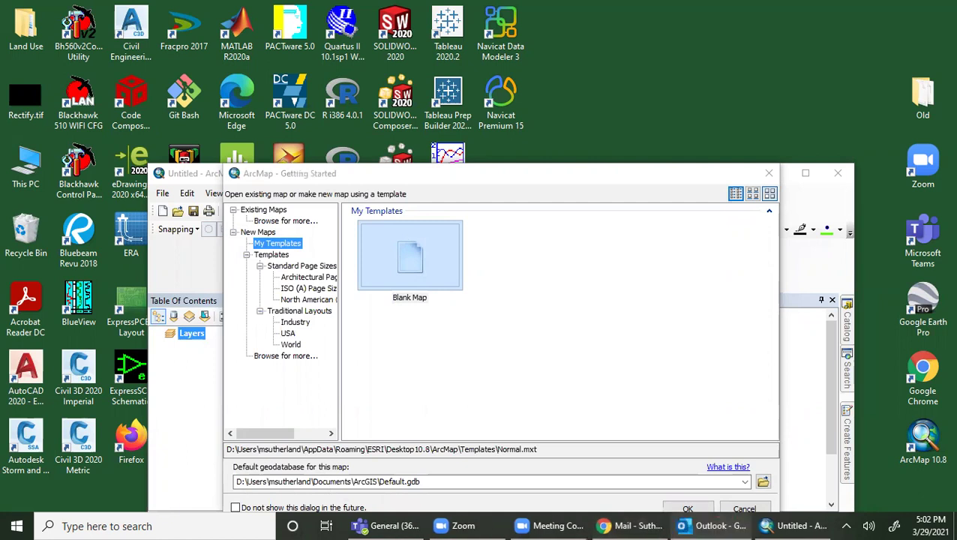
click(769, 173)
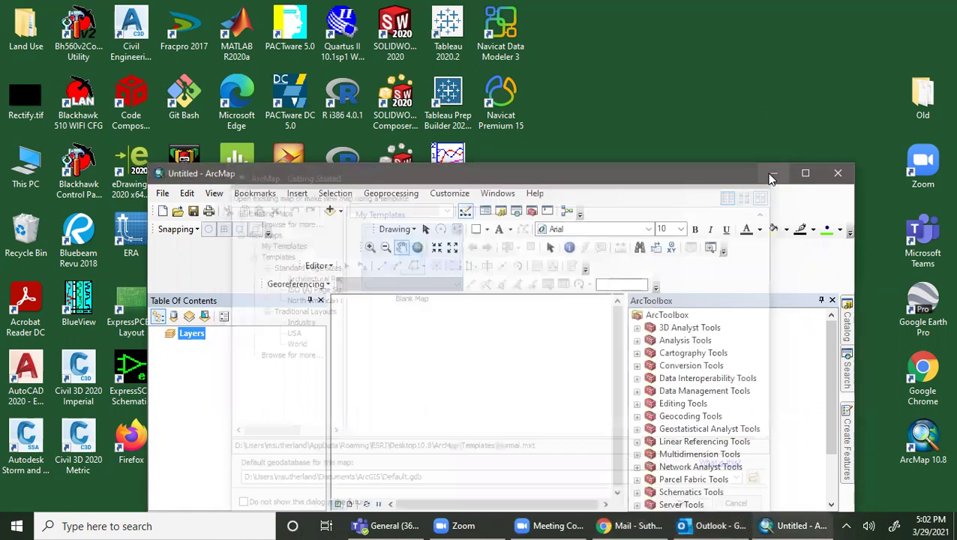
click(805, 173)
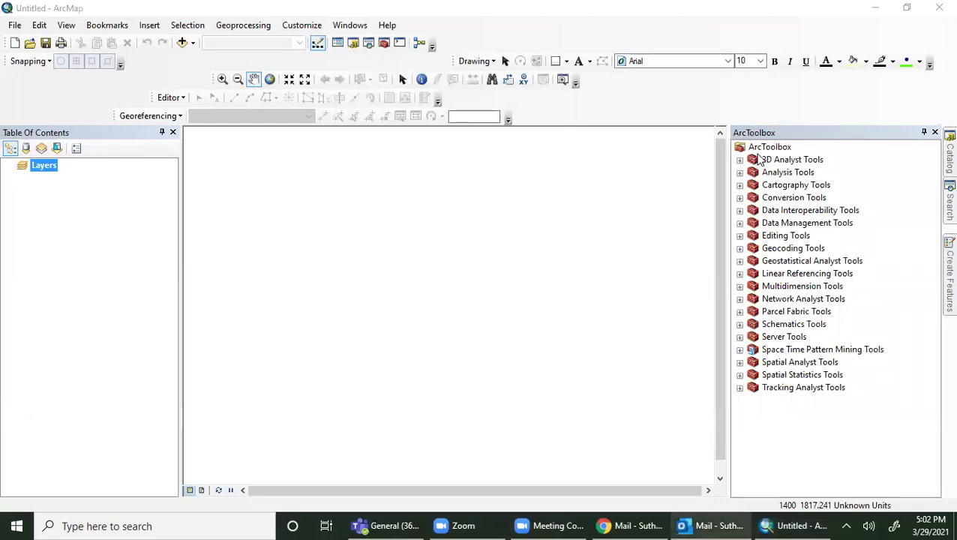
Extract OneDrive_1_3-29-2021.zip in the Downloads folder
click(874, 8)
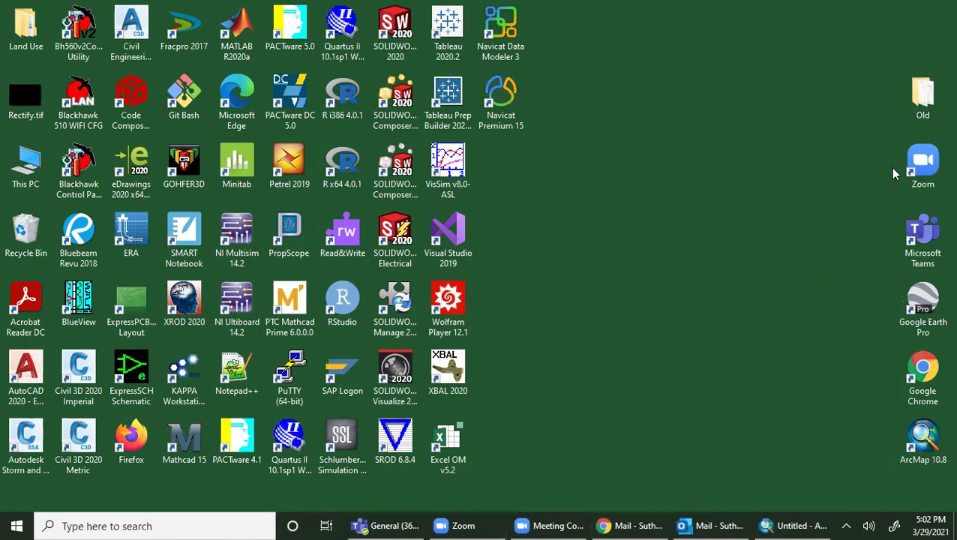
double_click(917, 117)
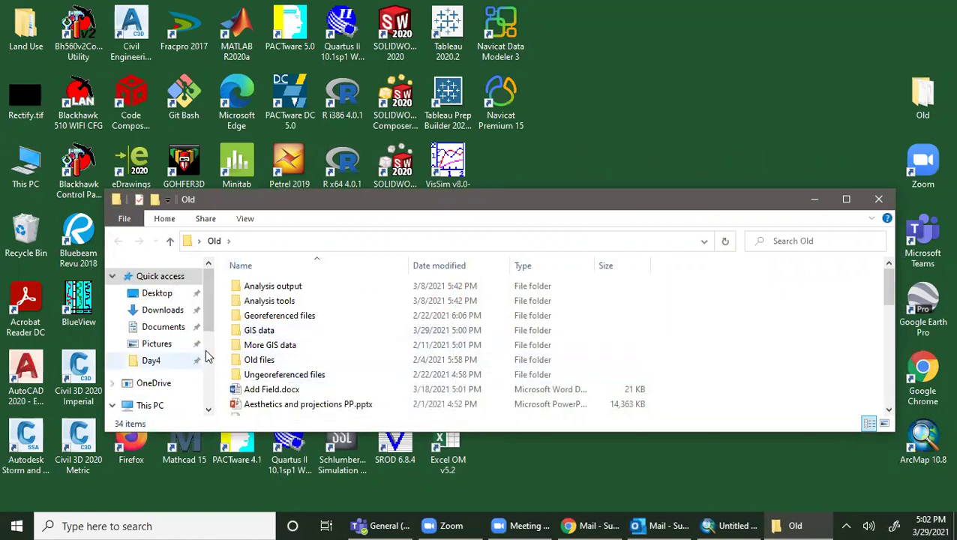
click(188, 314)
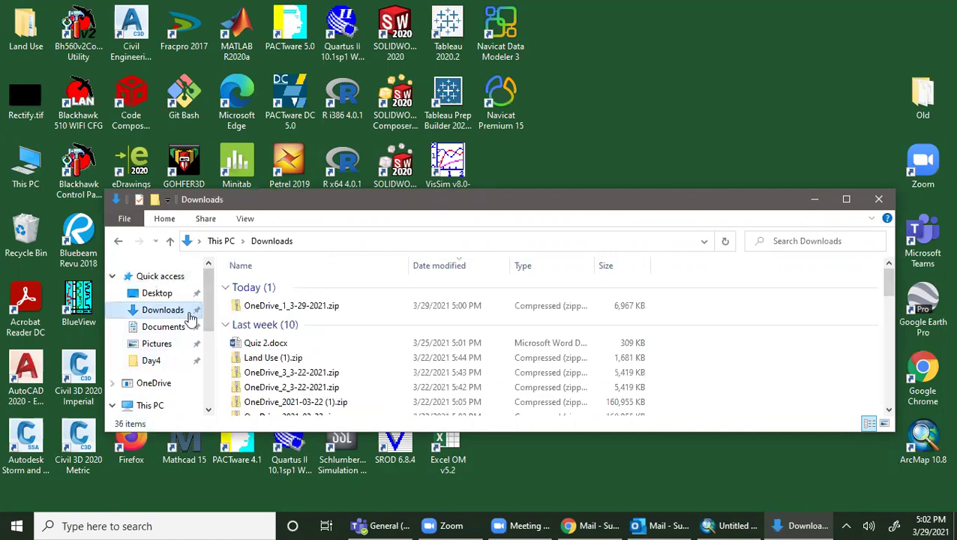
right_click(270, 306)
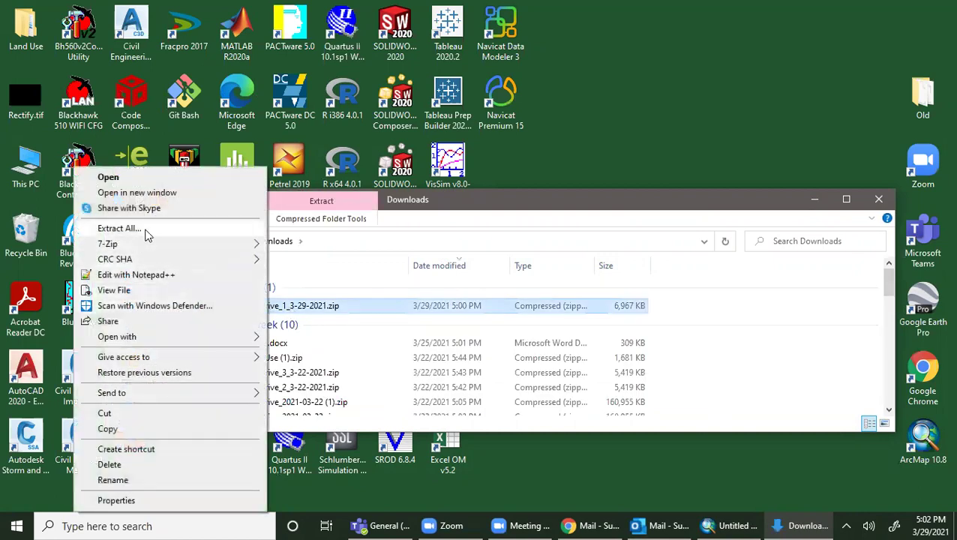
click(148, 235)
click(592, 399)
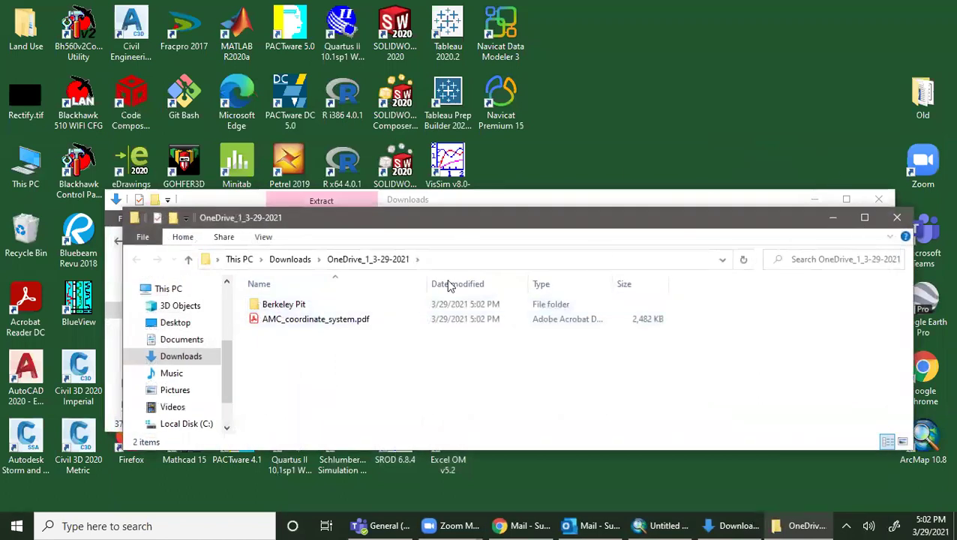
Move the extracted Berkeley Pit folder to the desktop and close the open folder windows
drag(279, 305, 711, 98)
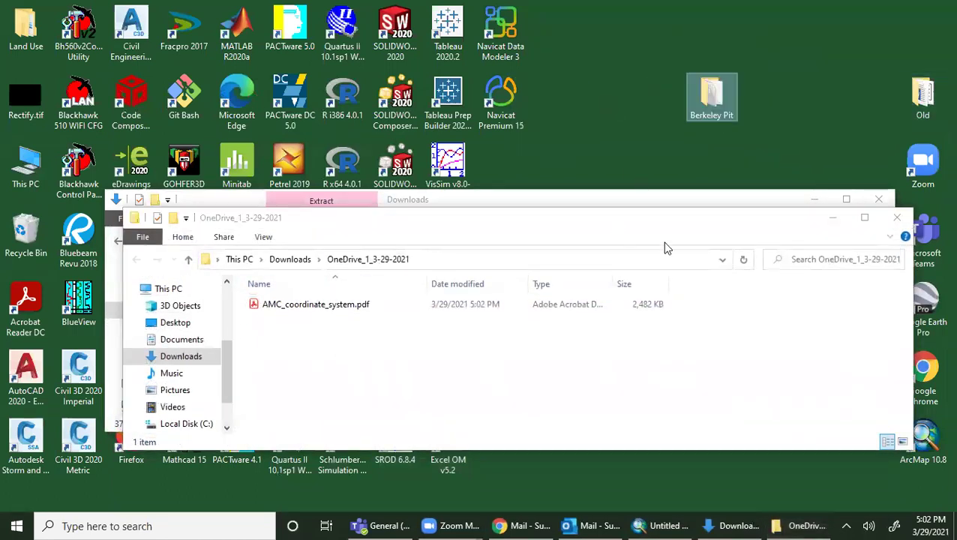
click(897, 218)
click(878, 199)
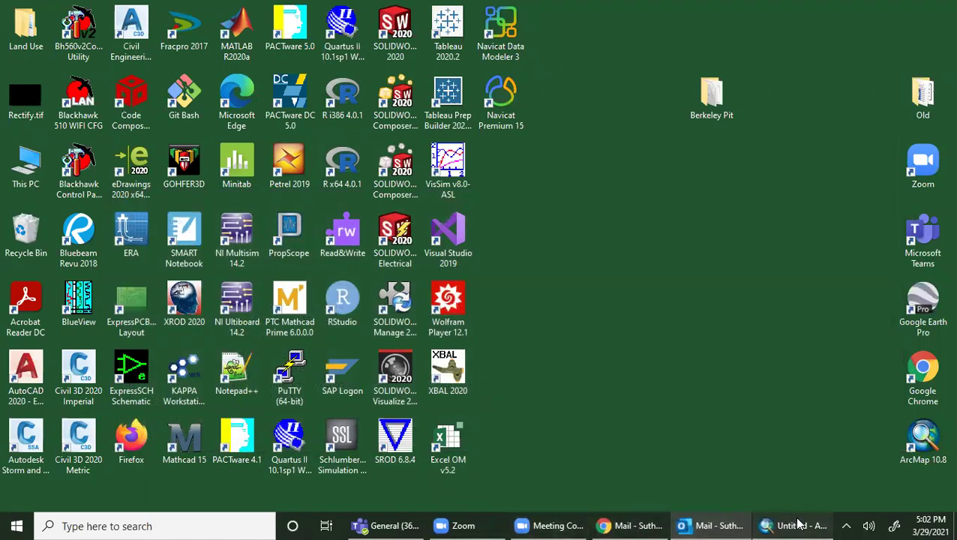
Switch to ArcMap and add arc4250.shp from the desktop's Berkeley Pit folder, accepting the missing spatial reference
click(800, 524)
click(948, 154)
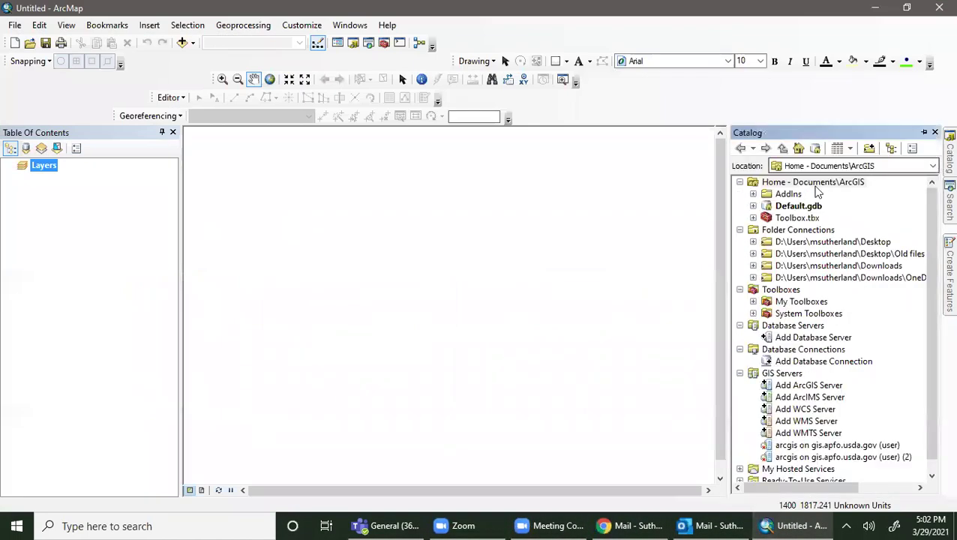
click(753, 242)
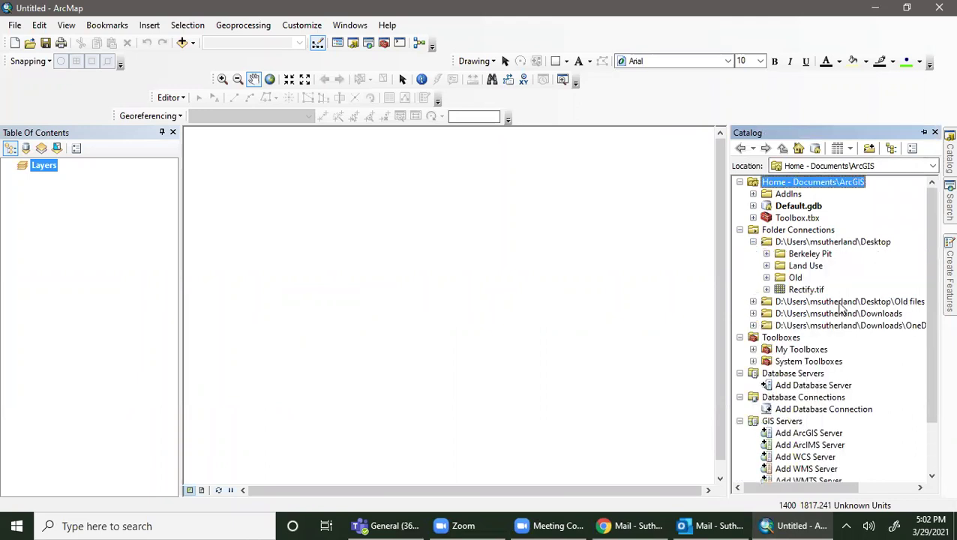
click(766, 253)
drag(823, 265, 108, 219)
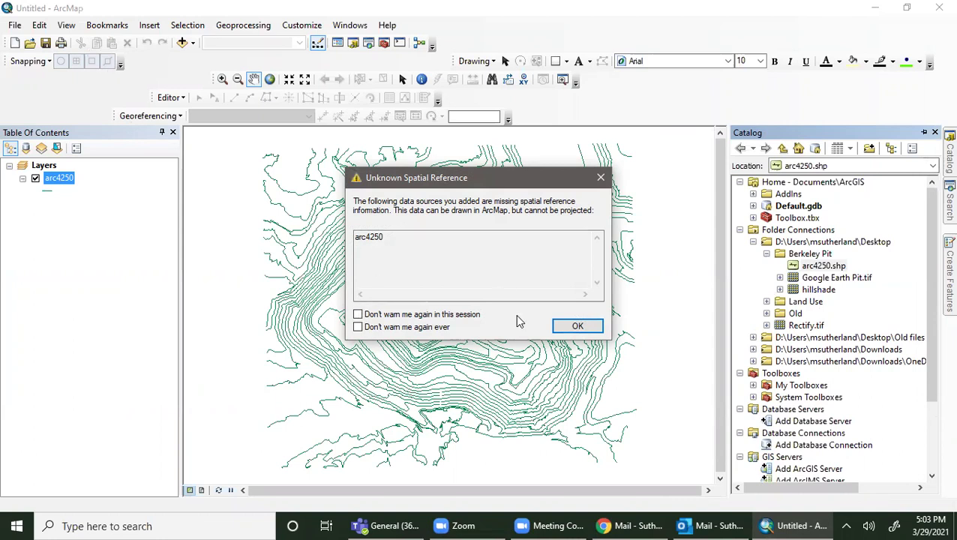
click(577, 328)
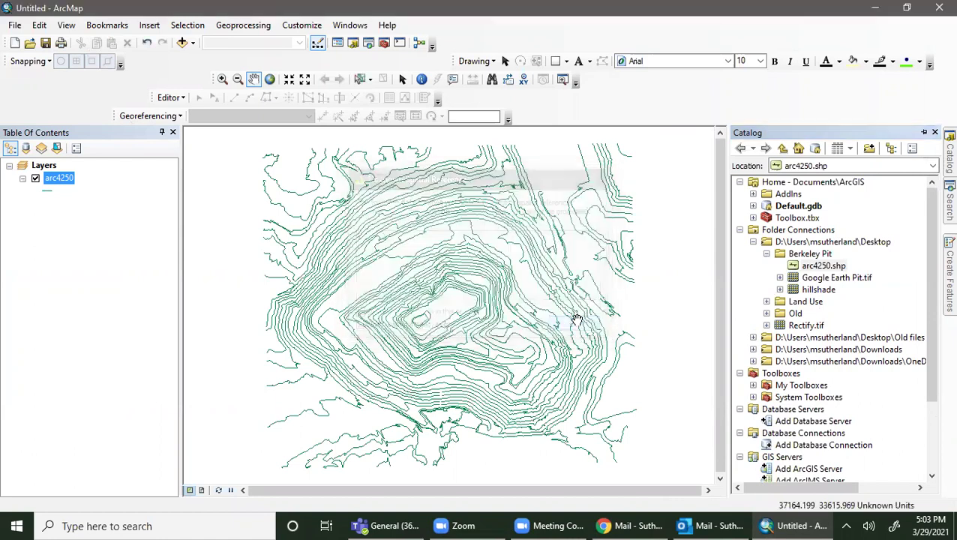
Check the files in the Berkeley Pit folder on the desktop
click(874, 11)
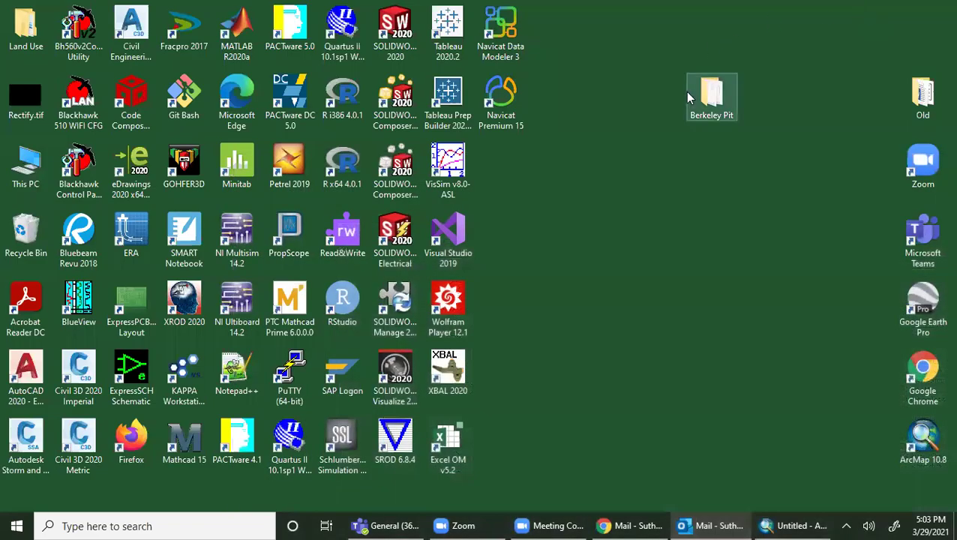
double_click(695, 100)
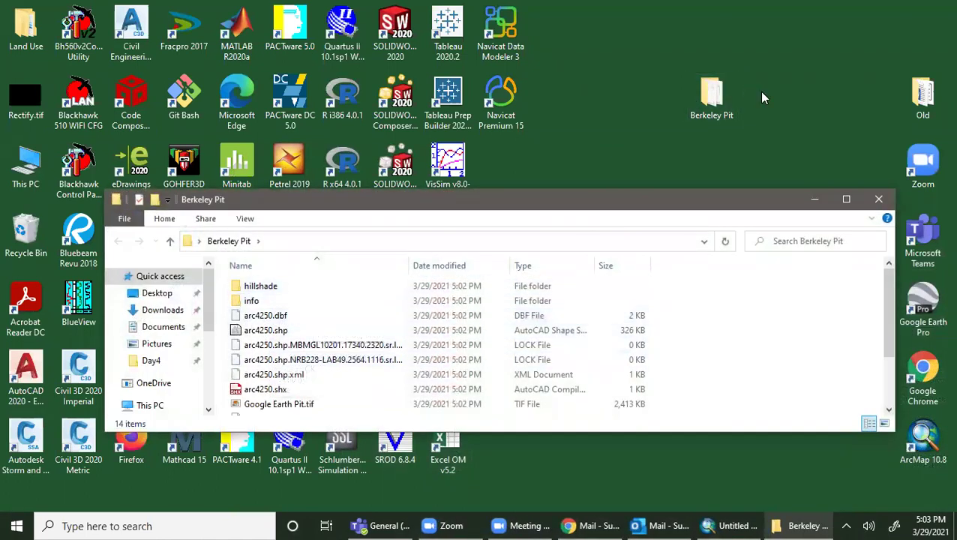
click(802, 162)
click(876, 203)
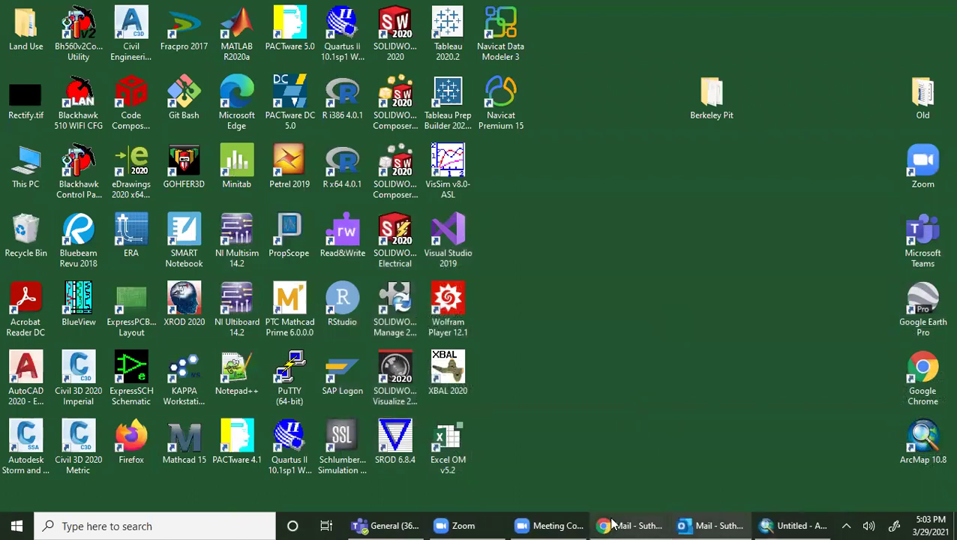
mouse_move(561, 523)
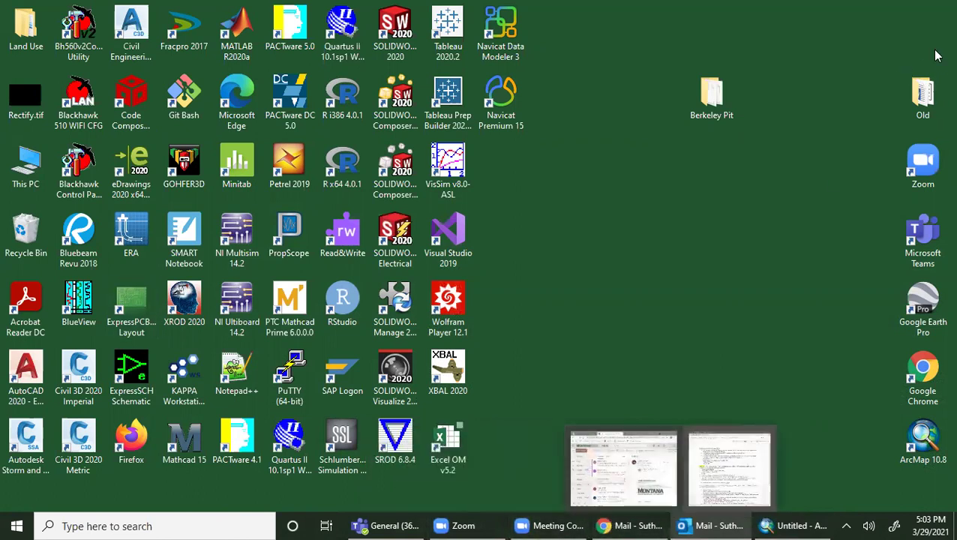
Open AMC_coordinate_system.pdf from the extracted OneDrive_1_3-29-2021 folder in Downloads
double_click(717, 93)
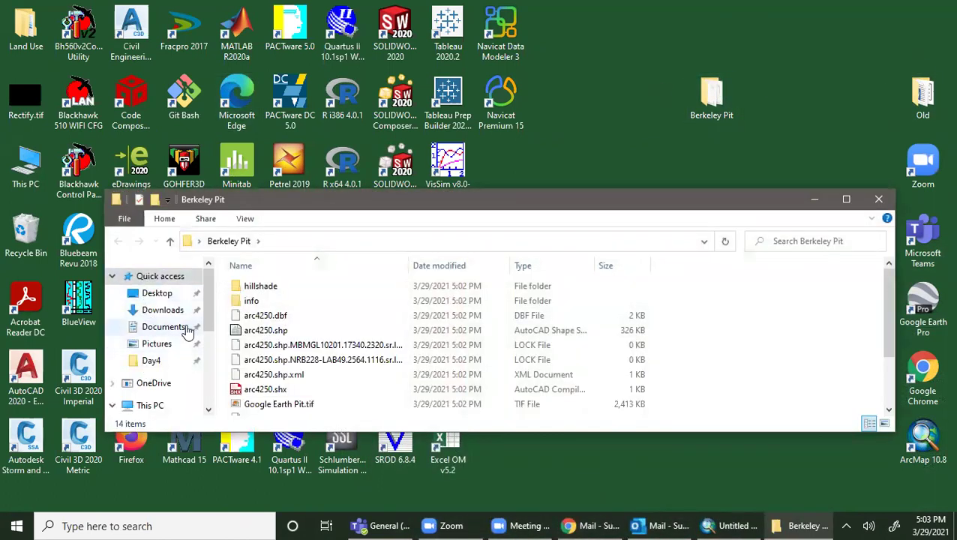
scroll(176, 330, down, 1)
scroll(260, 351, down, 2)
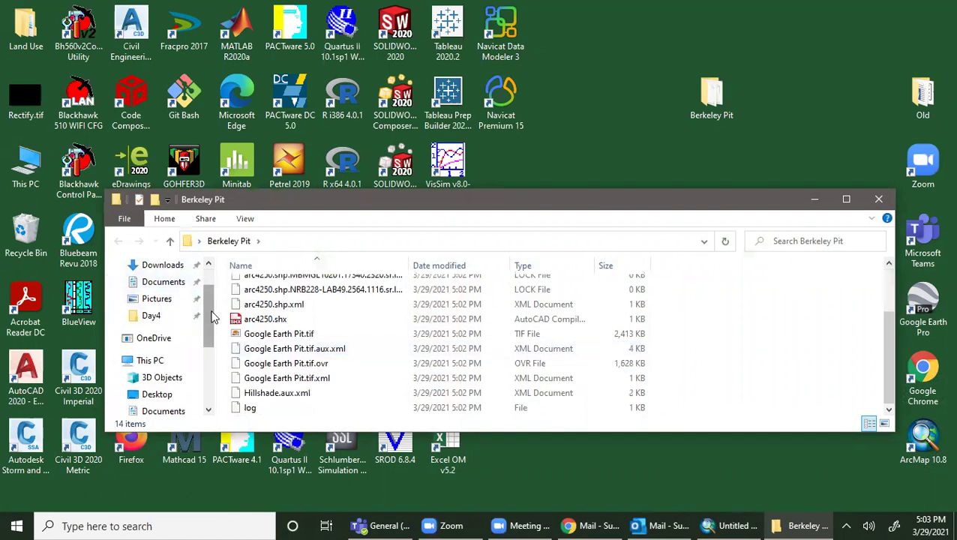
scroll(208, 334, down, 1)
click(178, 378)
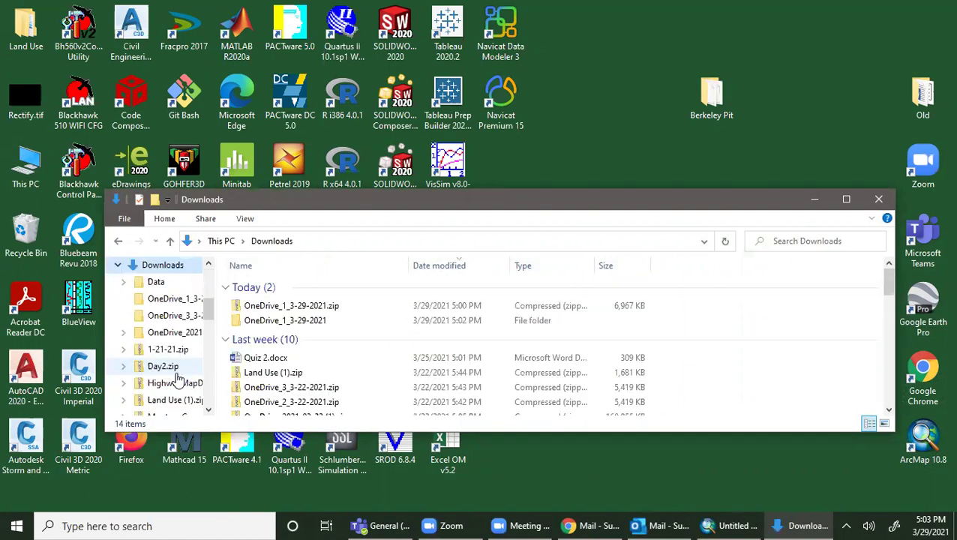
double_click(282, 321)
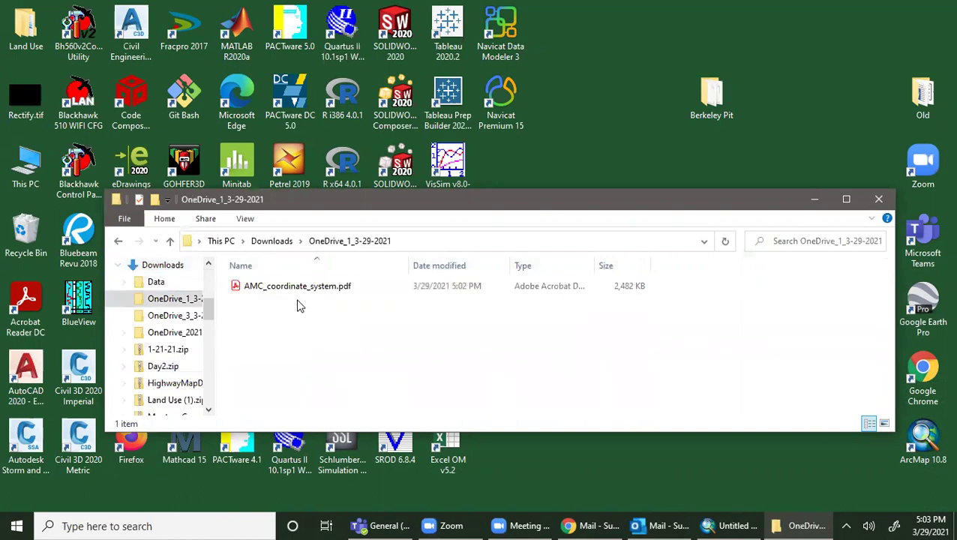
click(294, 289)
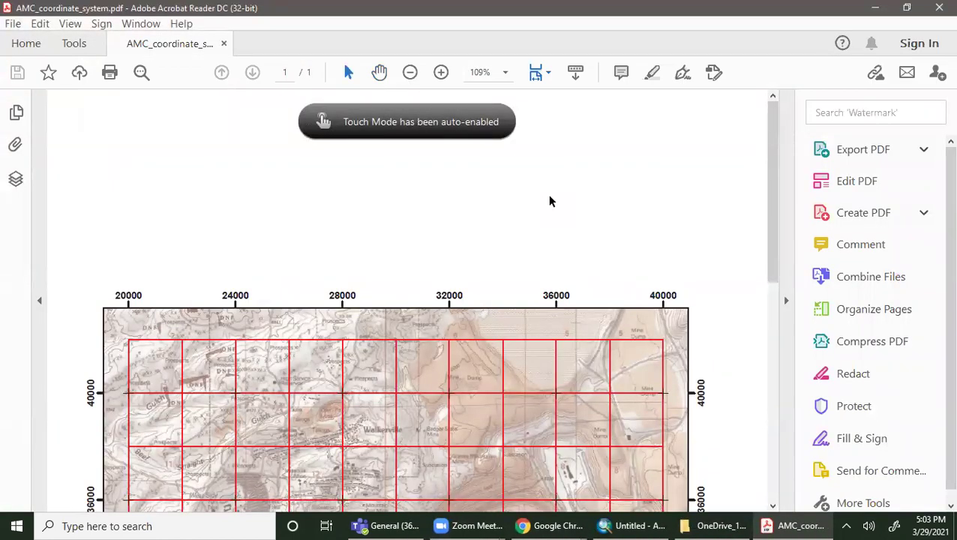
Examine the coordinate grid around the Berkeley Pit on the PDF map, and put the PDF and folder windows away
scroll(555, 222, down, 2)
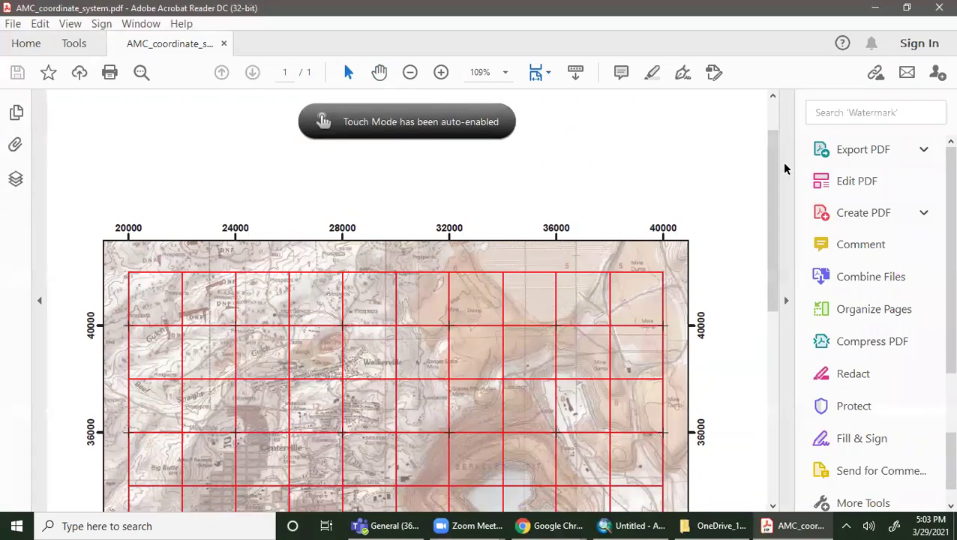
scroll(769, 189, down, 5)
scroll(775, 254, down, 2)
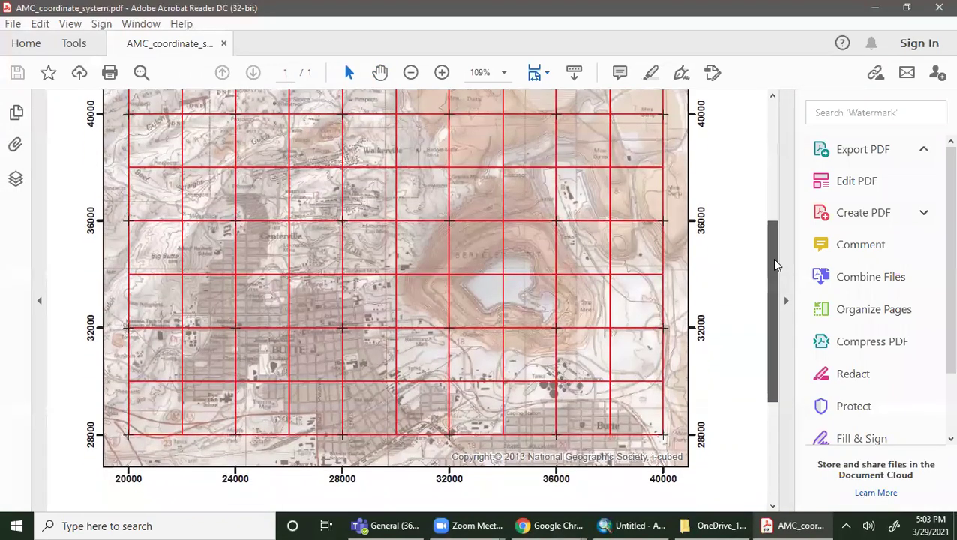
scroll(775, 254, up, 1)
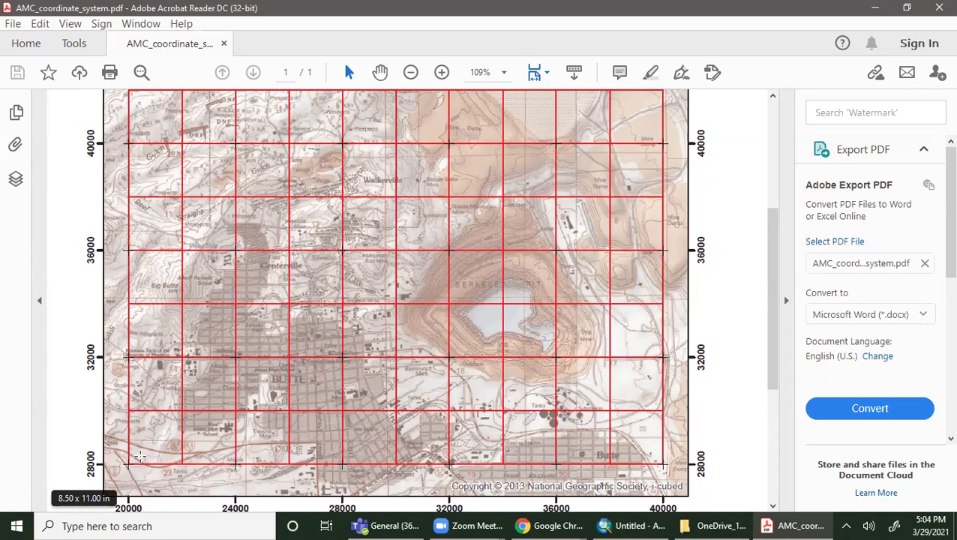
click(884, 11)
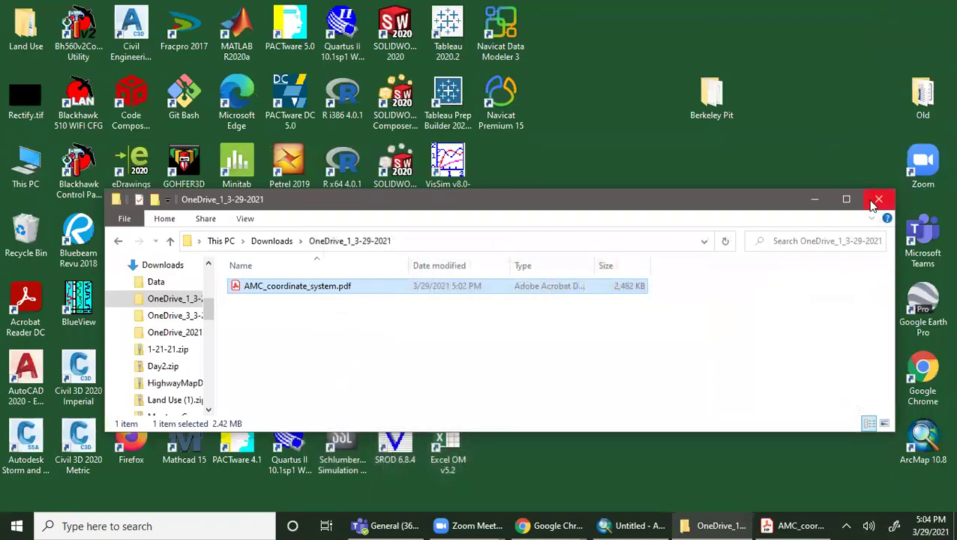
click(874, 199)
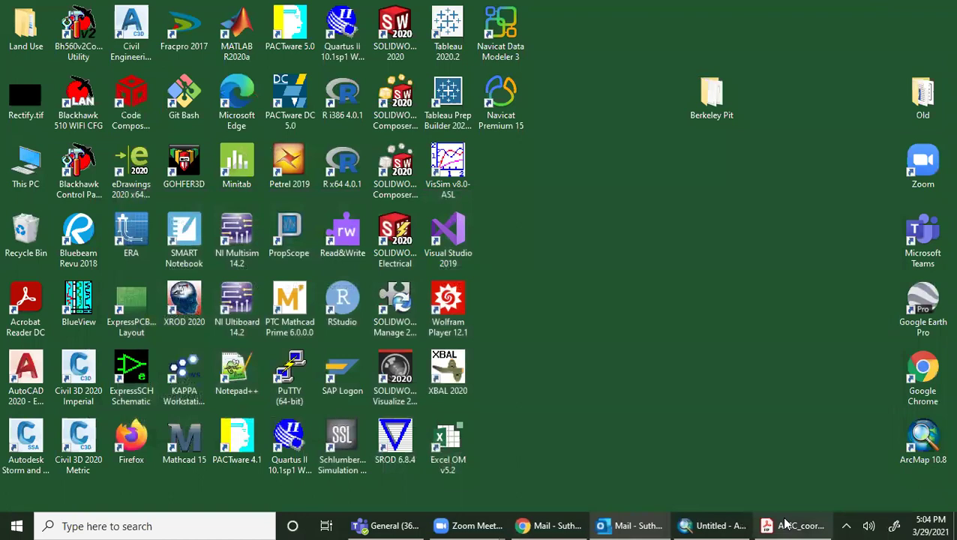
Switch to ArcMap, add Google Earth Pit.tif from the Berkeley Pit folder and zoom to that layer
click(714, 525)
click(949, 154)
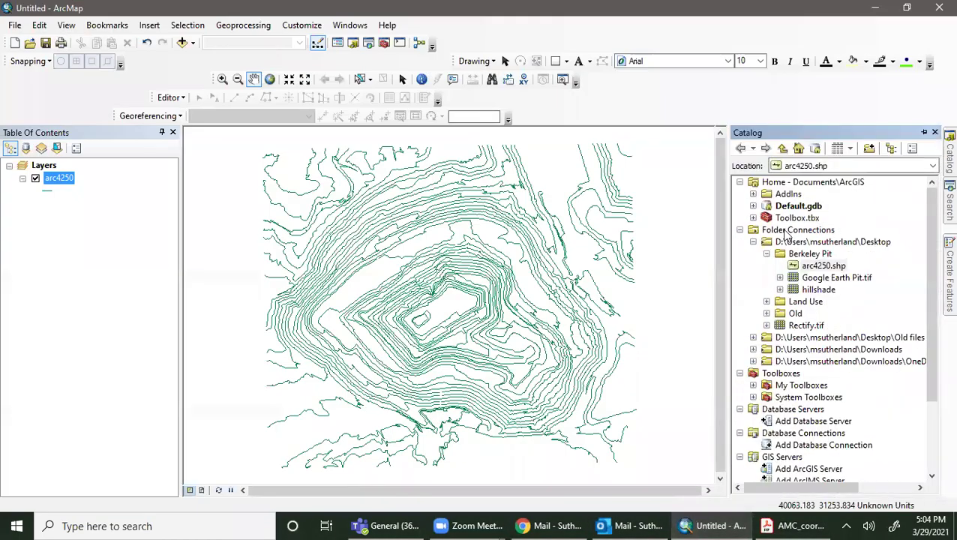
drag(818, 278, 15, 227)
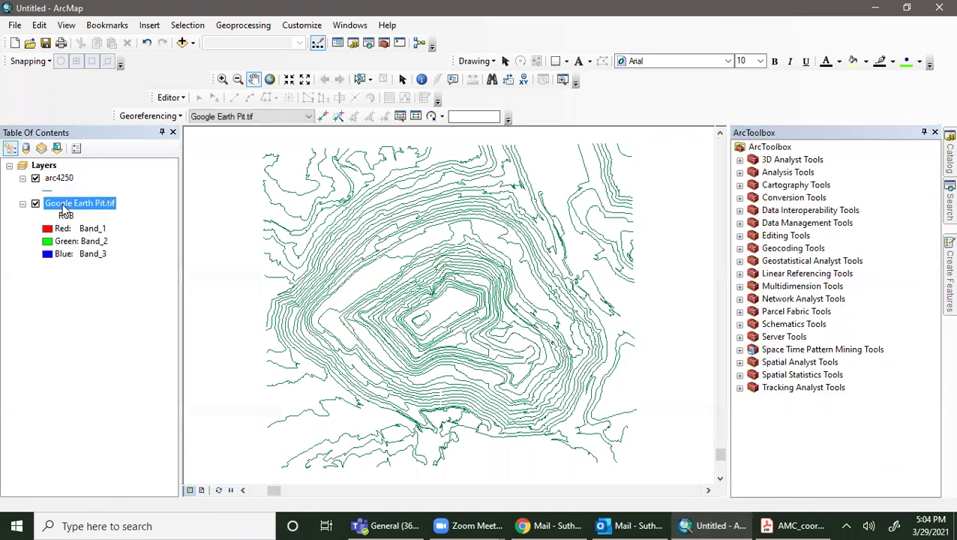
right_click(60, 202)
click(120, 281)
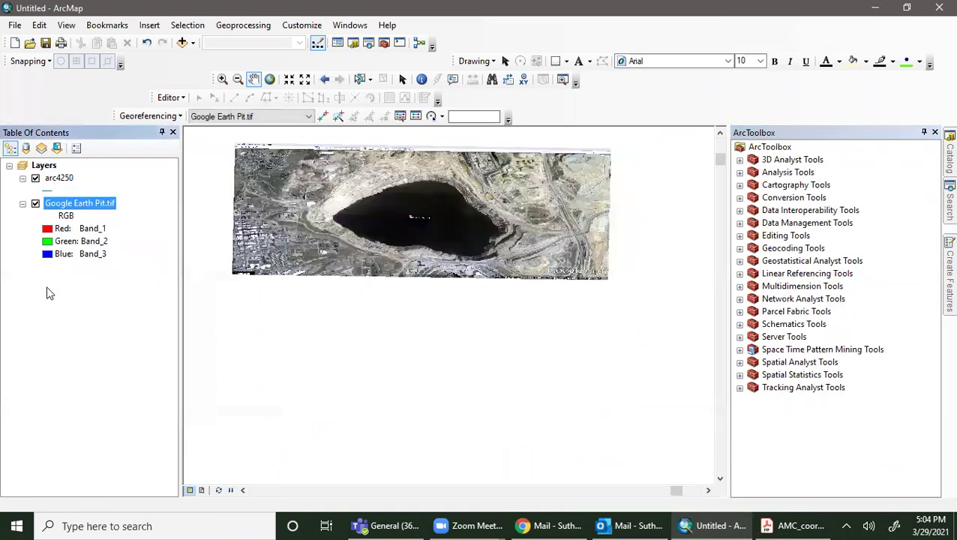
Set the data frame's projected coordinate system to NAD 1983 UTM Zone 12N
right_click(42, 165)
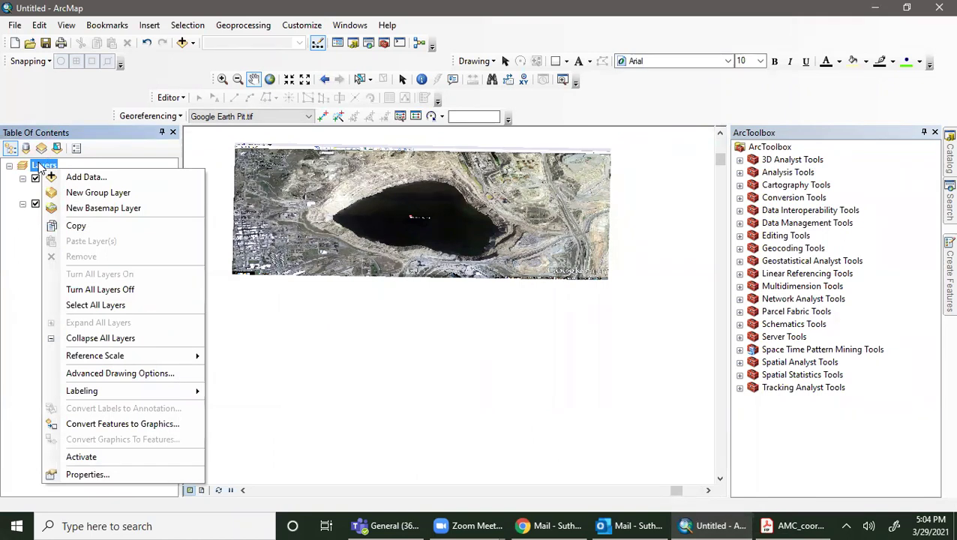
click(87, 475)
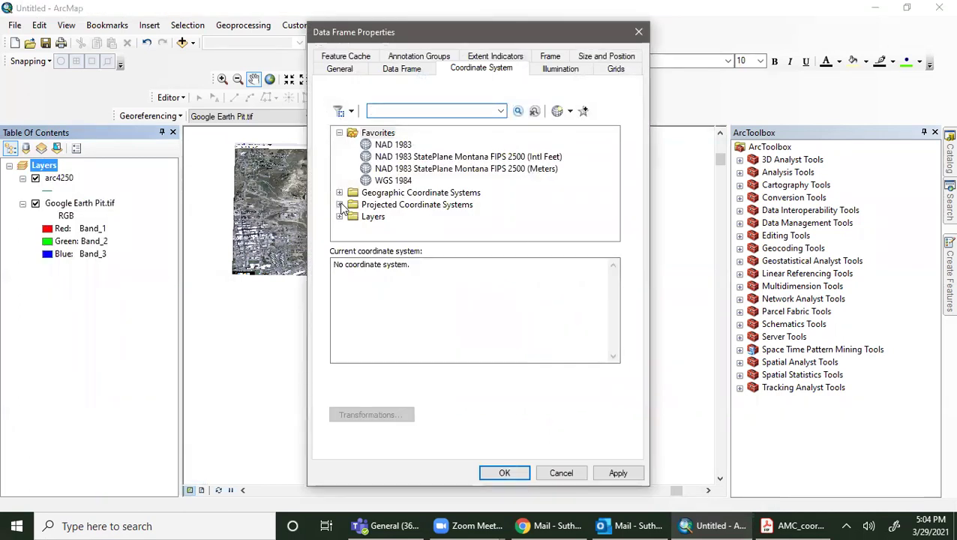
click(339, 205)
scroll(360, 221, down, 2)
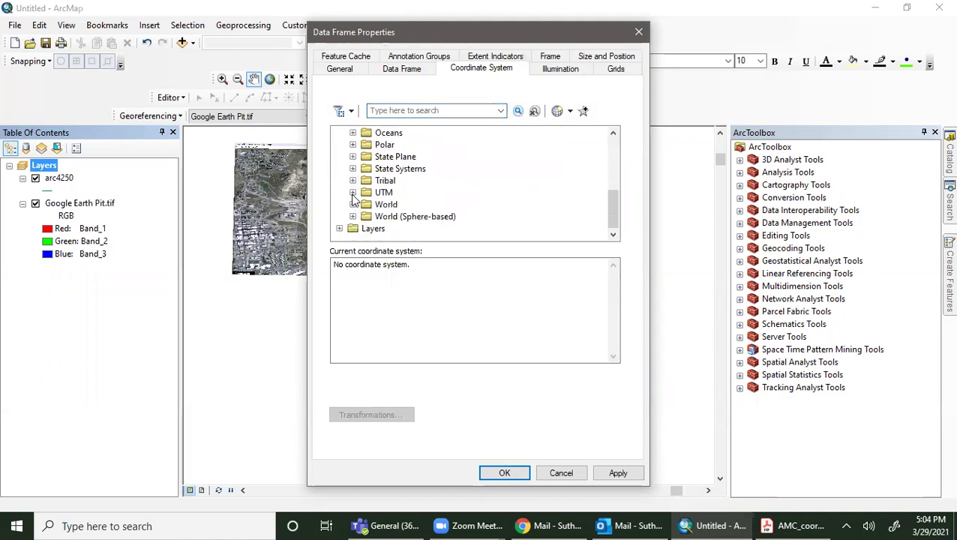
click(352, 192)
scroll(363, 221, down, 1)
click(366, 192)
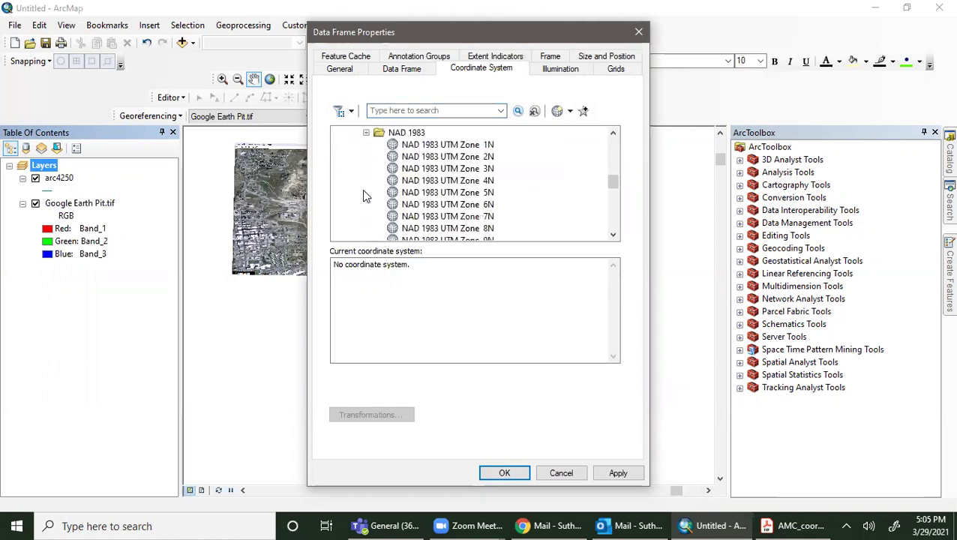
scroll(451, 234, down, 1)
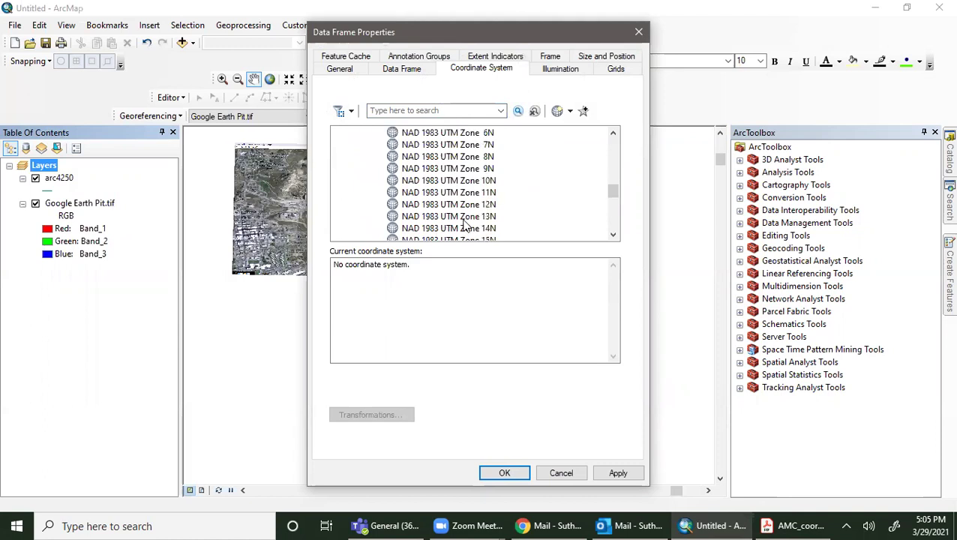
click(488, 204)
click(636, 474)
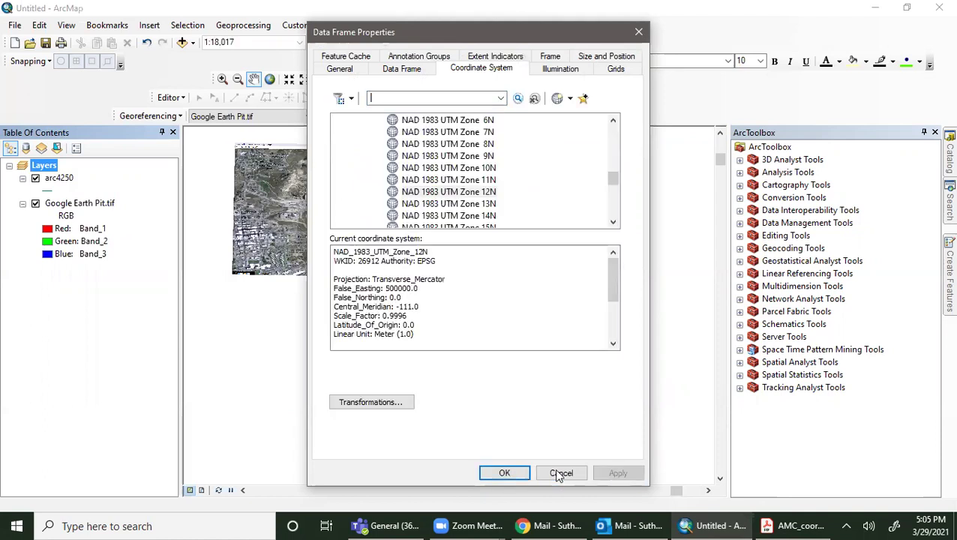
click(520, 473)
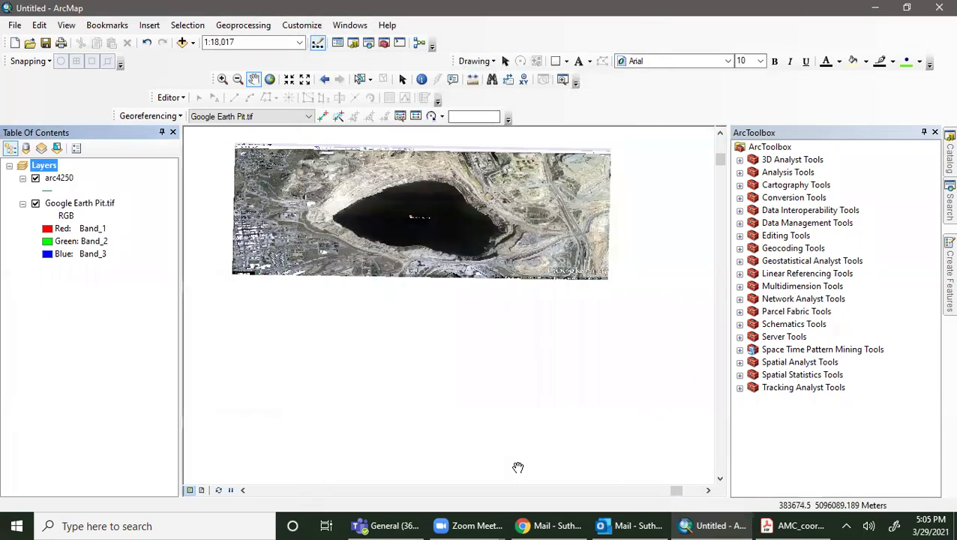
Refresh the map and examine the Google Earth image around the Berkeley Pit at several scales
click(220, 492)
right_click(48, 167)
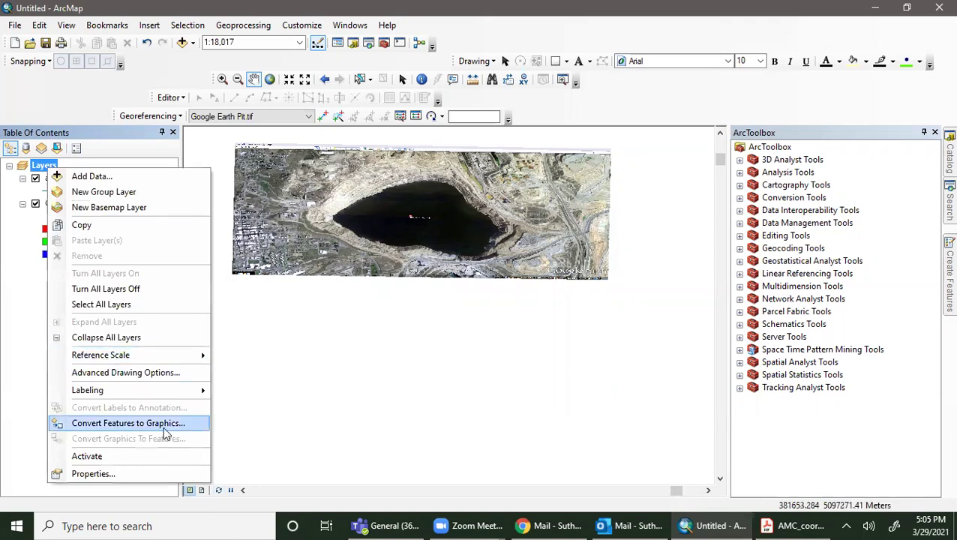
click(438, 369)
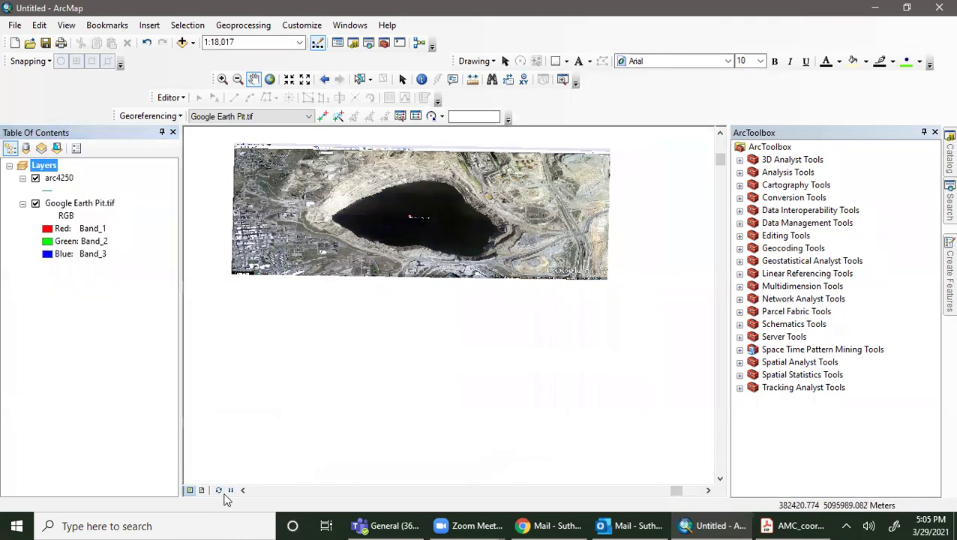
scroll(628, 449, up, 2)
scroll(652, 434, down, 3)
scroll(439, 464, up, 2)
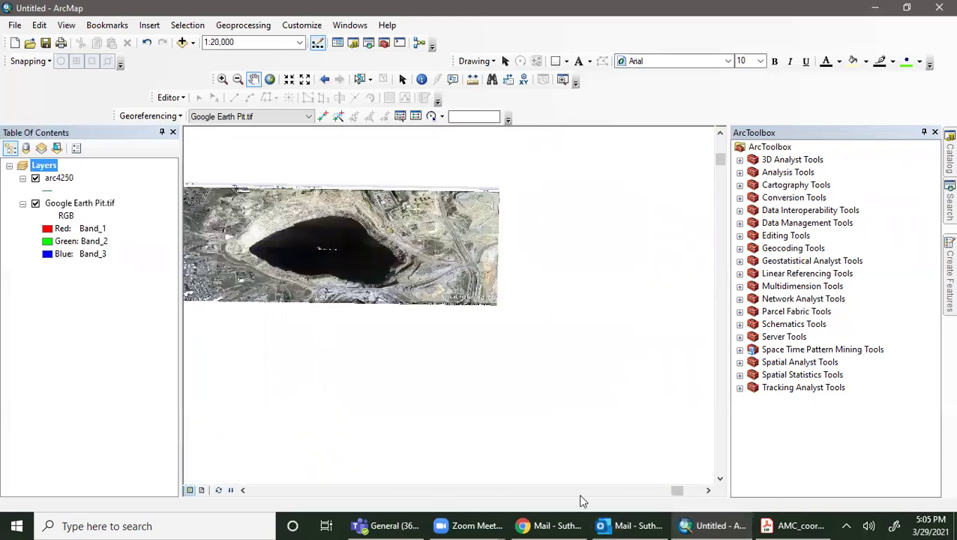
scroll(546, 428, up, 1)
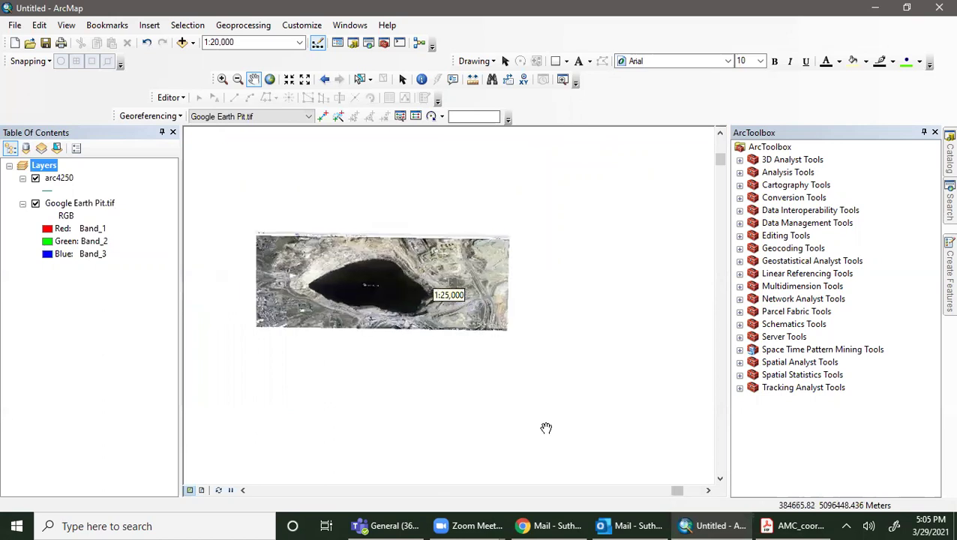
scroll(546, 428, down, 1)
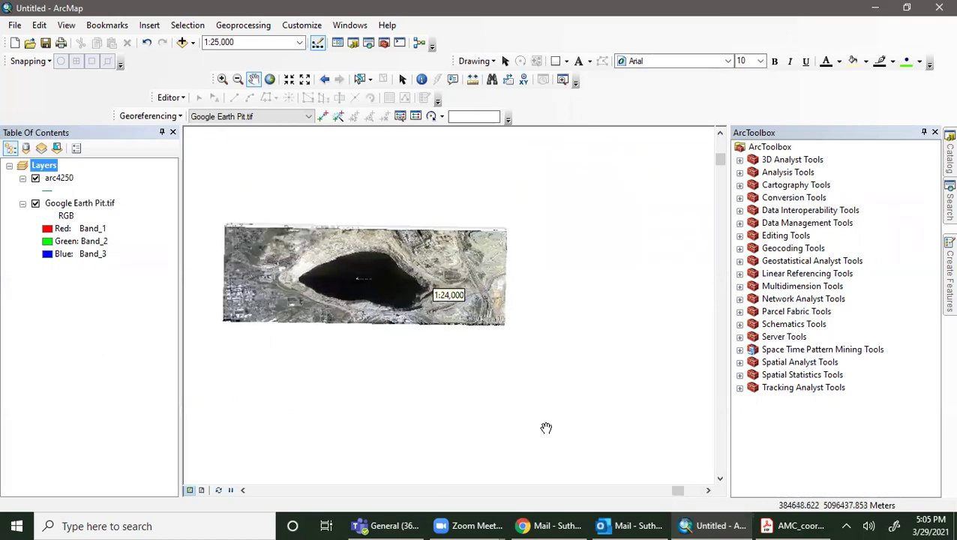
scroll(546, 429, down, 2)
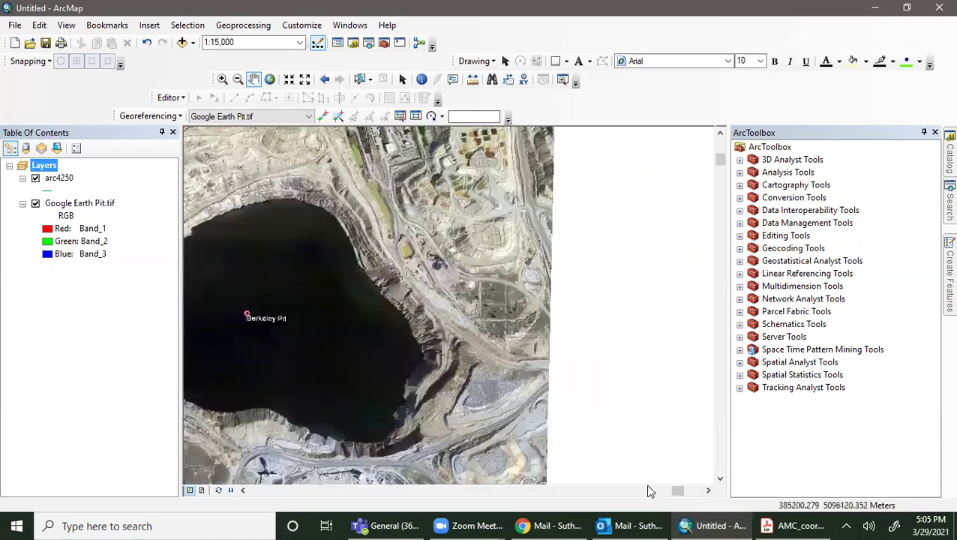
mouse_move(678, 492)
mouse_down()
mouse_move(668, 495)
mouse_move(677, 495)
mouse_up()
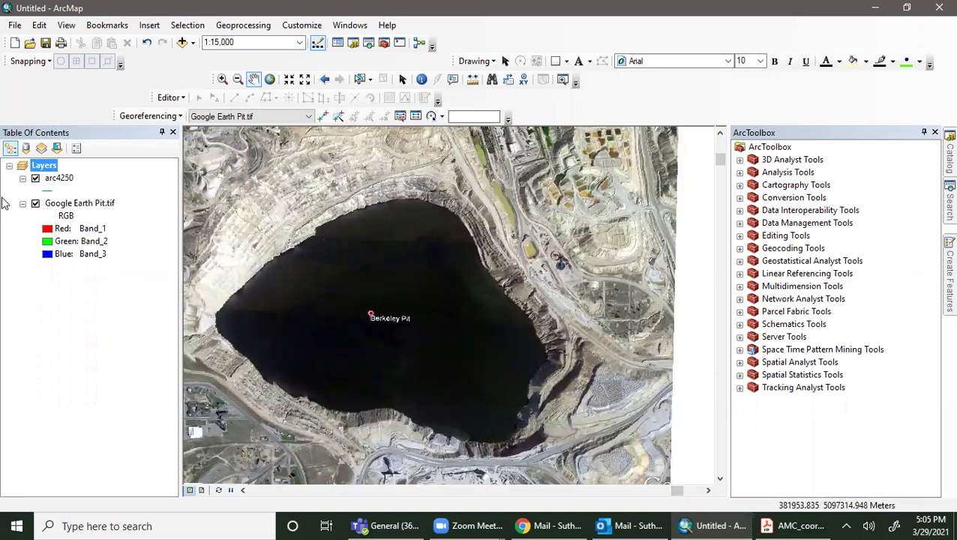
Compare the extents of the arc4250 contours and Google Earth Pit.tif by zooming to each layer in turn
right_click(64, 180)
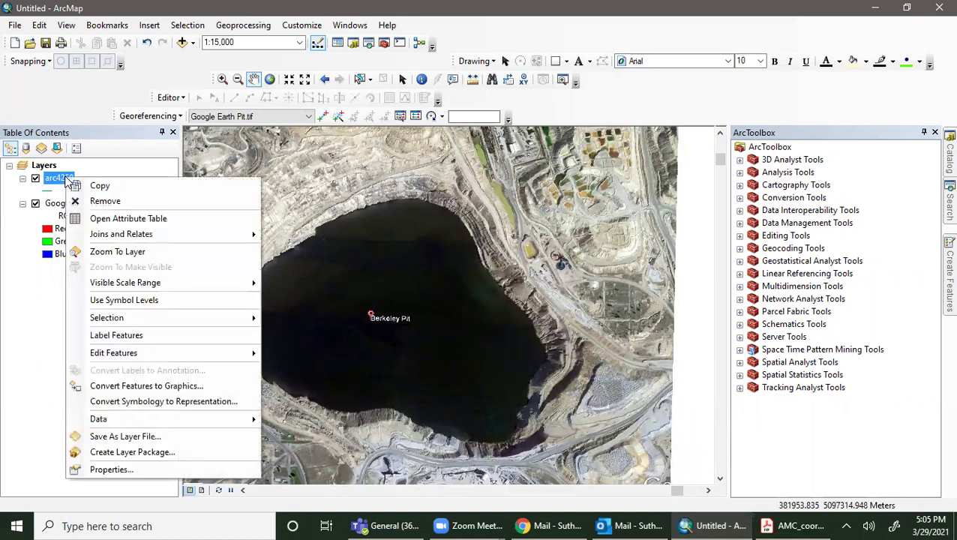
click(102, 252)
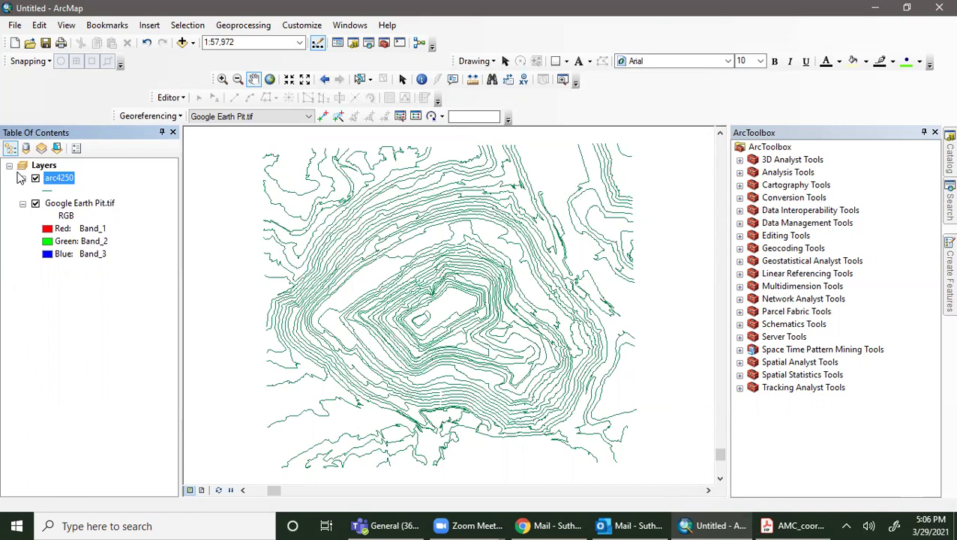
click(84, 214)
right_click(86, 211)
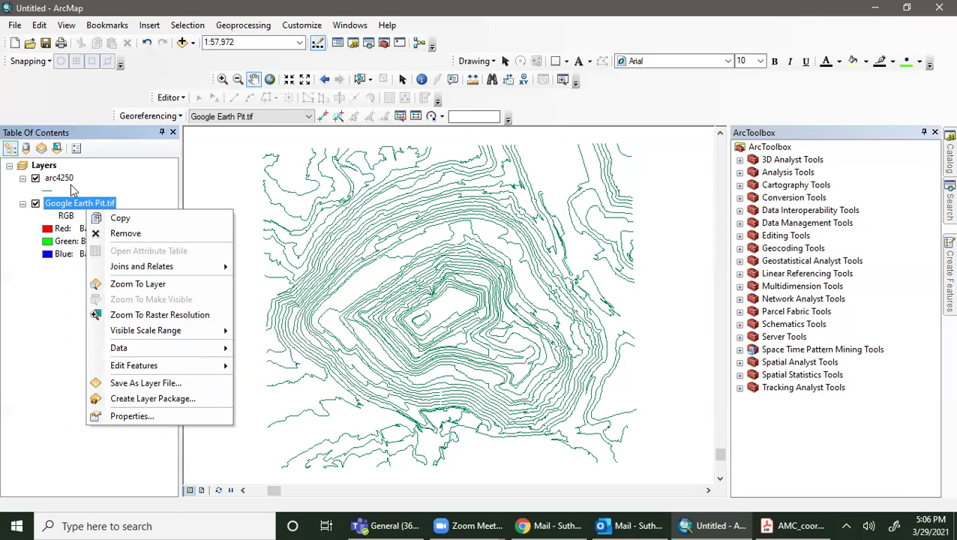
click(66, 208)
right_click(66, 207)
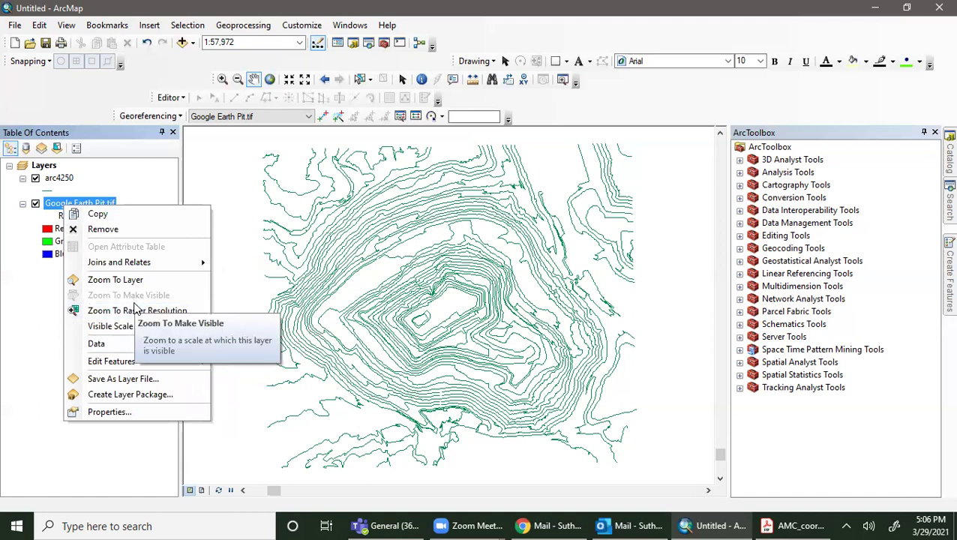
click(109, 281)
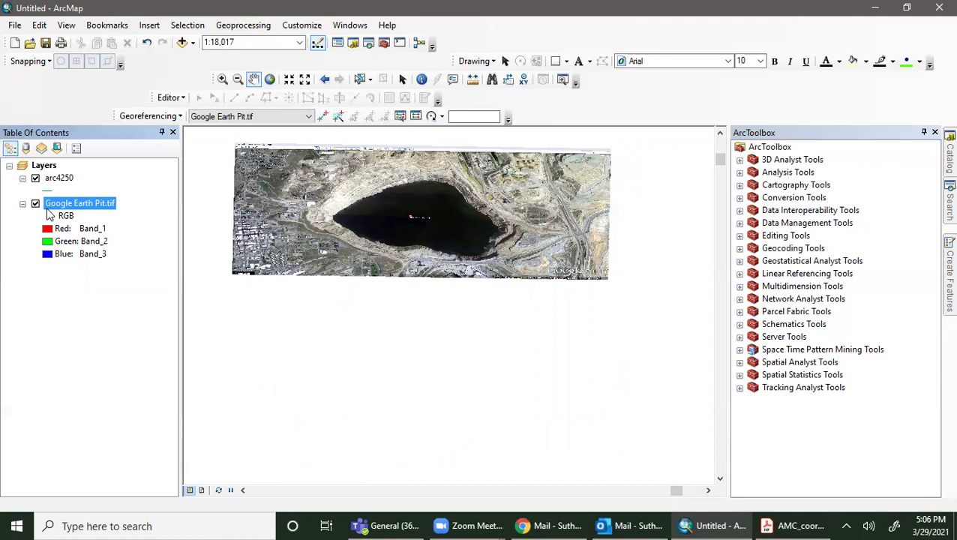
Start the Polyline to Raster conversion tool with the arc4250 contour layer as the input features
click(54, 180)
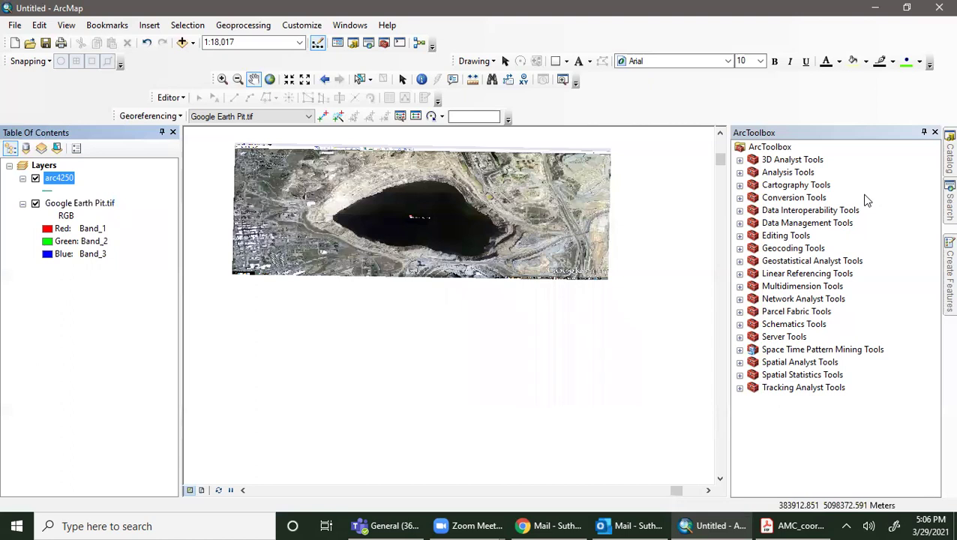
click(740, 198)
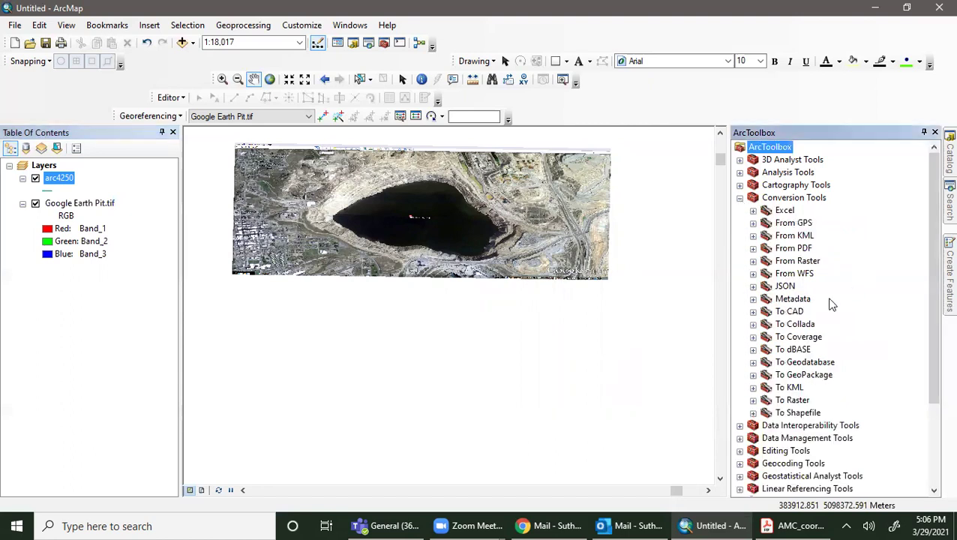
click(753, 400)
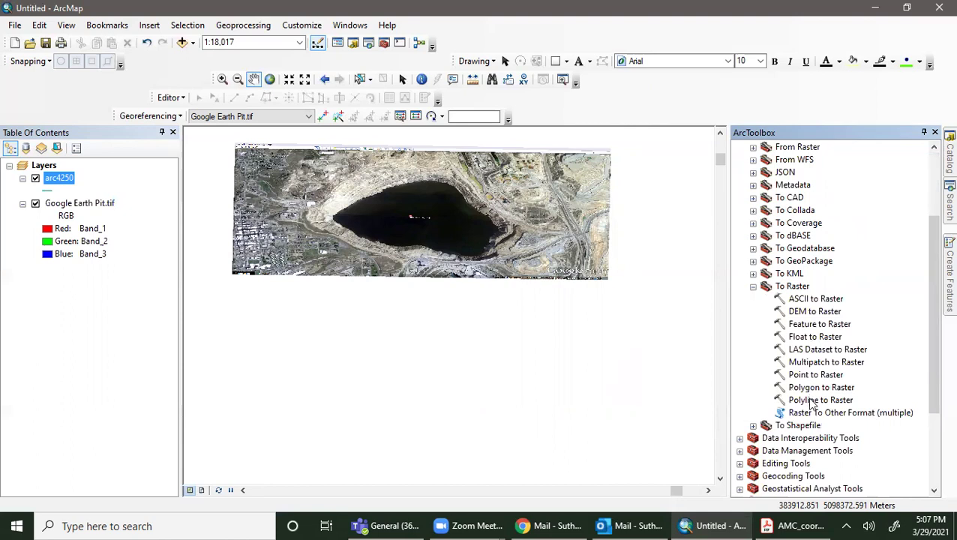
click(812, 402)
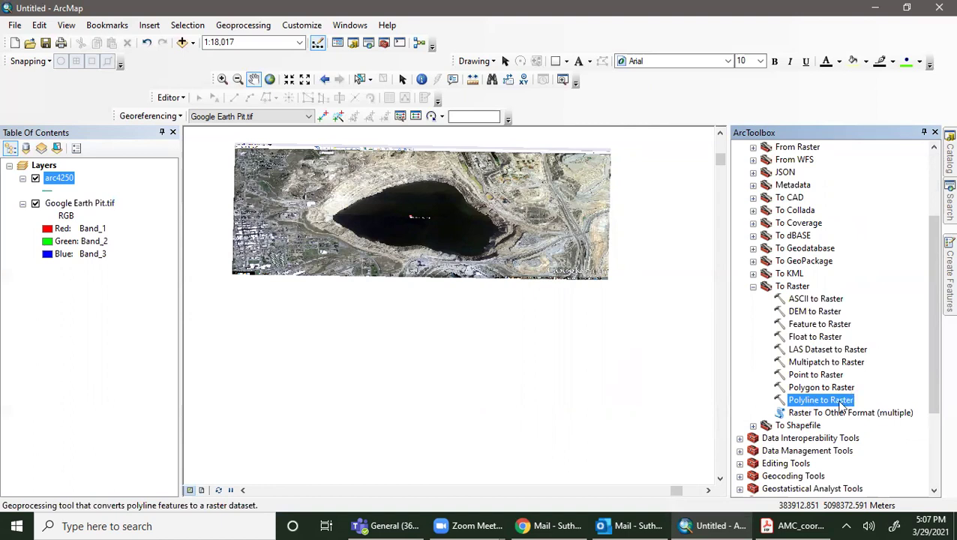
double_click(840, 404)
click(641, 62)
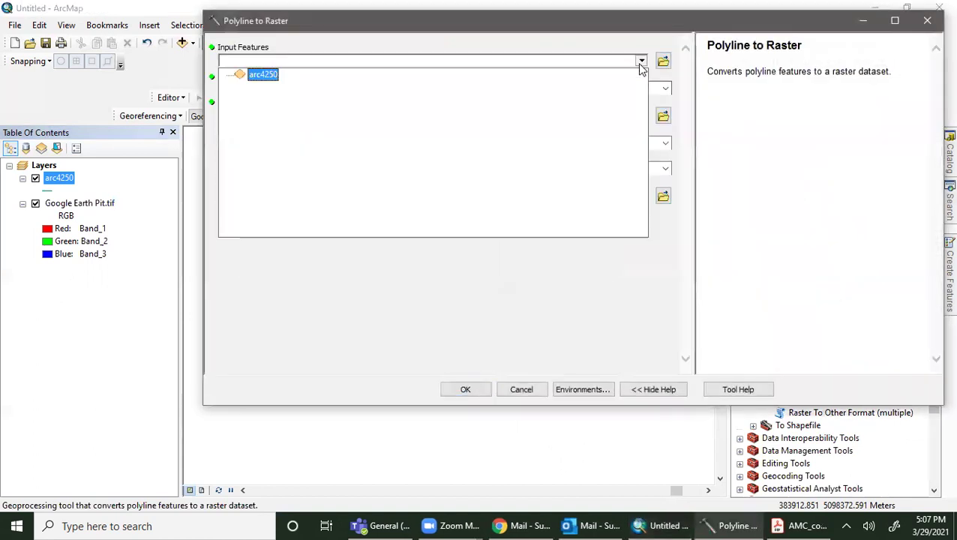
click(264, 75)
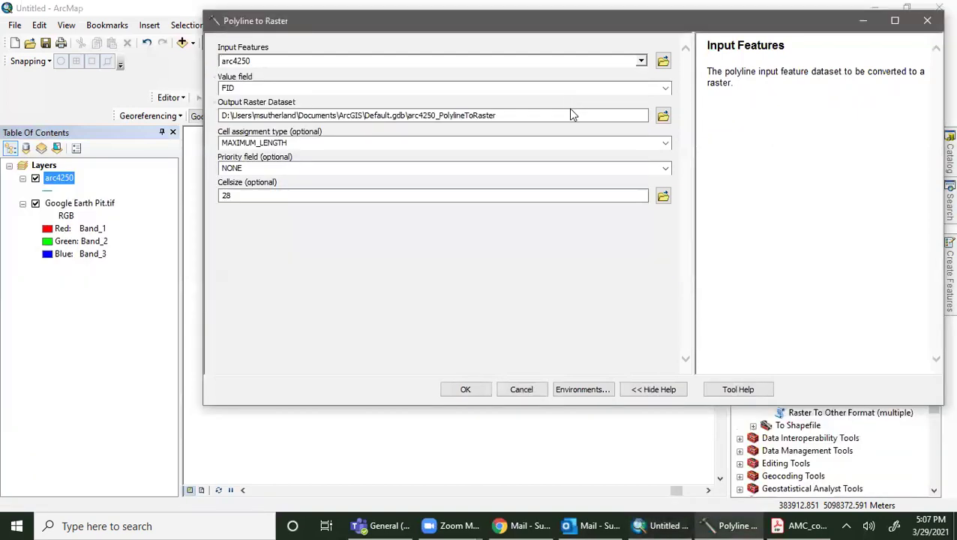
Set the output raster dataset to contourRaster in the Berkeley Pit folder on the desktop
click(663, 117)
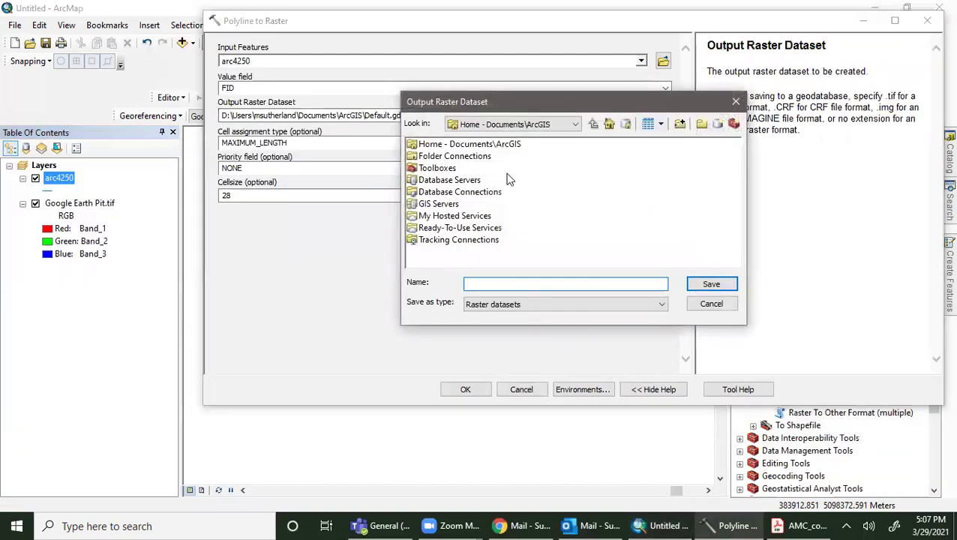
click(463, 159)
double_click(463, 158)
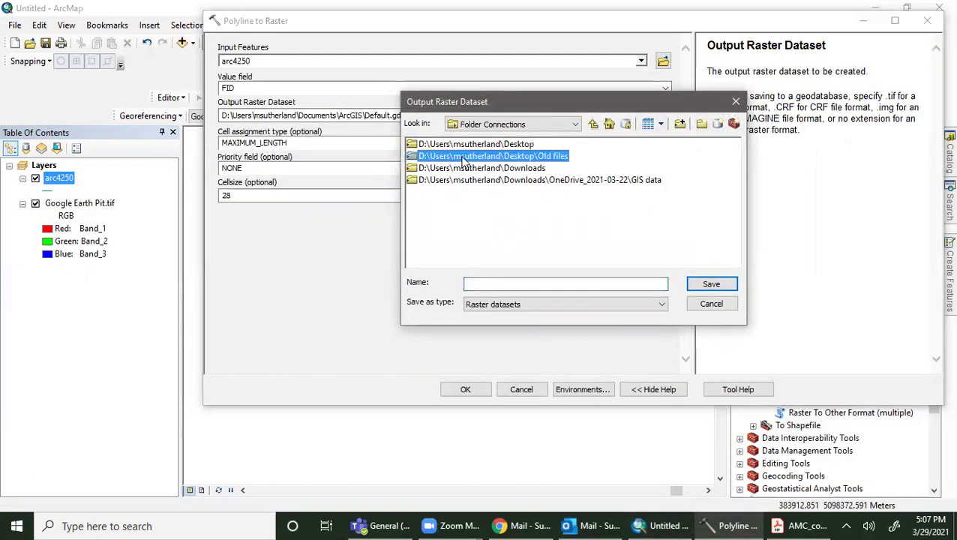
double_click(501, 144)
double_click(441, 145)
click(537, 285)
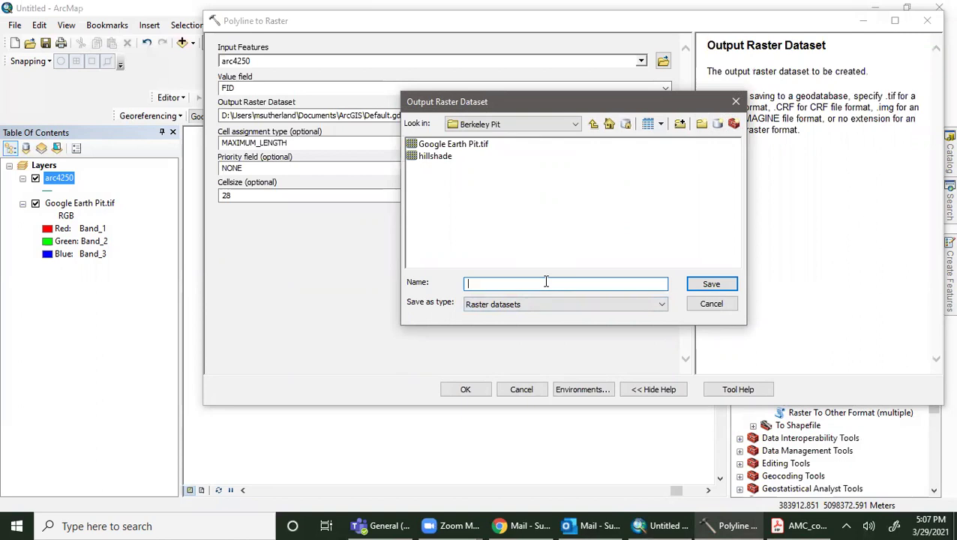
text(contourRaster)
click(702, 289)
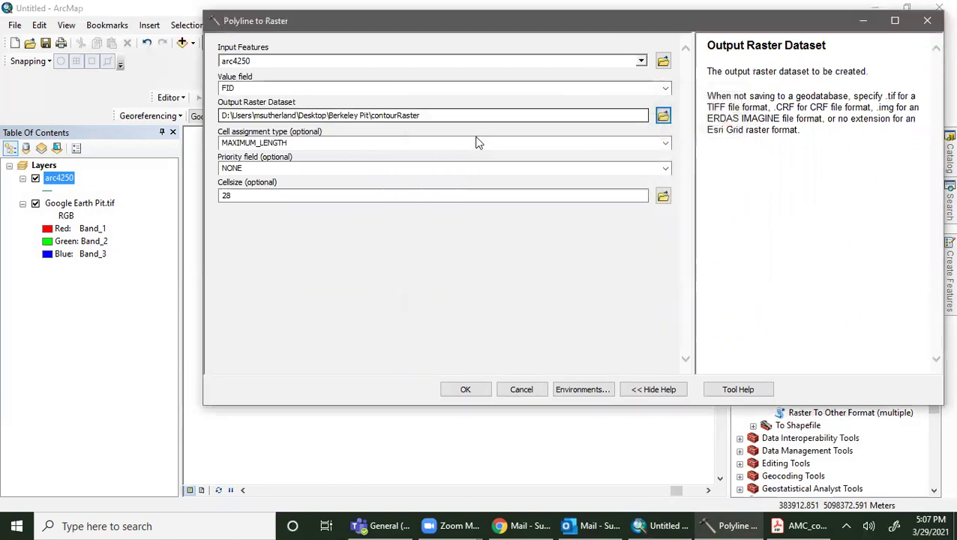
Set the value field for the contour raster to Z
click(282, 89)
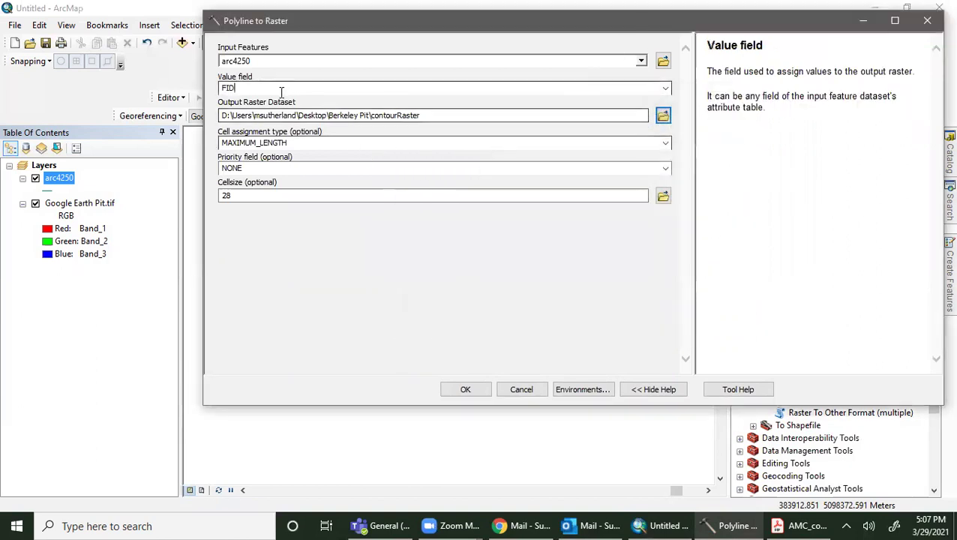
click(664, 90)
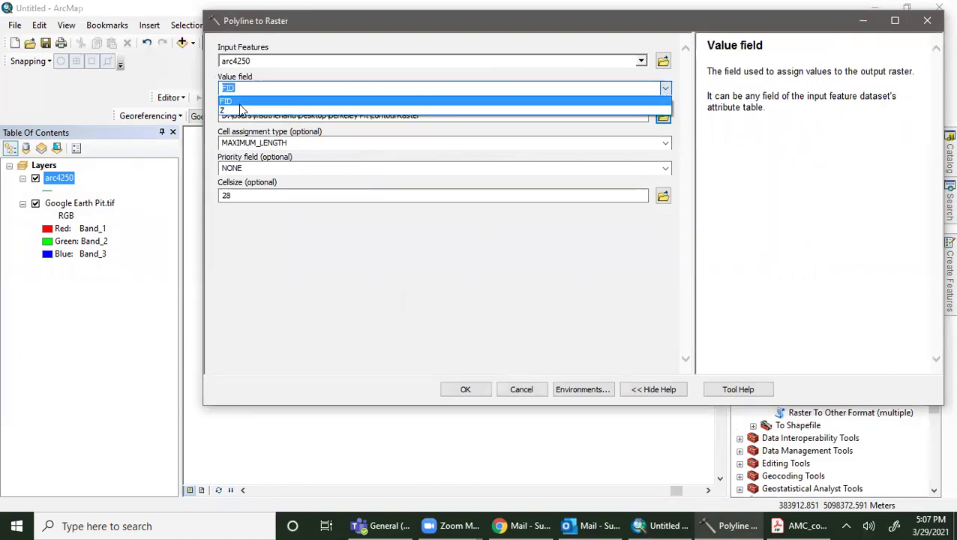
click(241, 111)
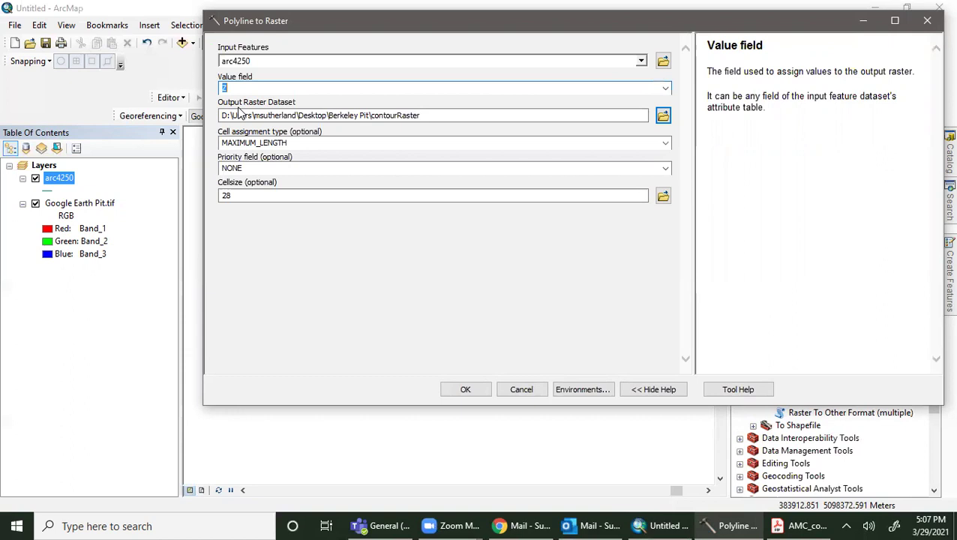
Review the cell assignment type and priority field settings, and set the contour raster's cell size to 50
click(302, 143)
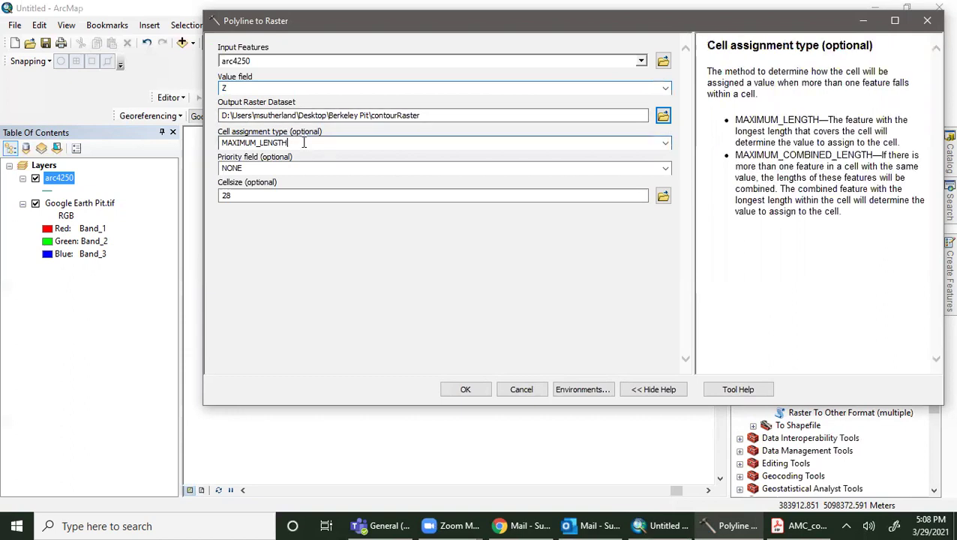
click(272, 169)
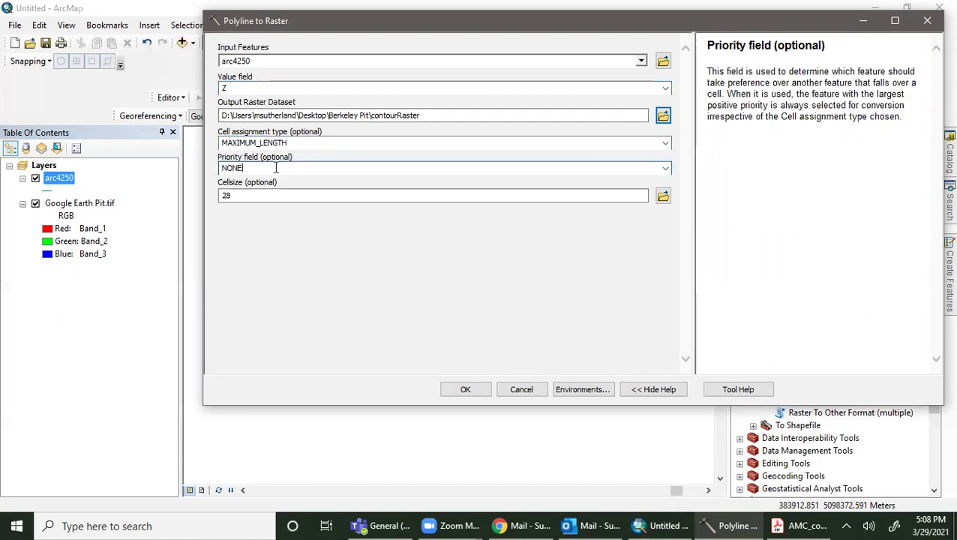
click(239, 196)
drag(238, 195, 187, 195)
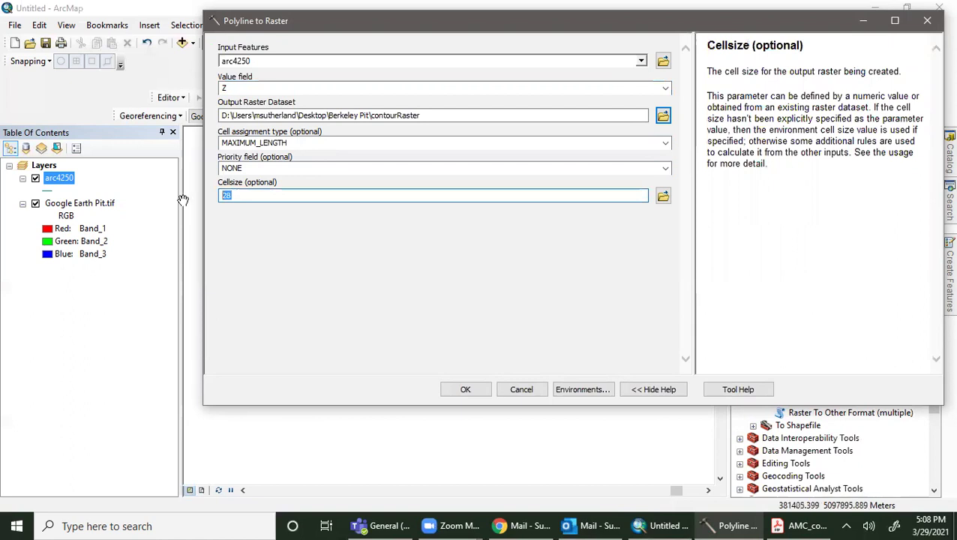
text(50)
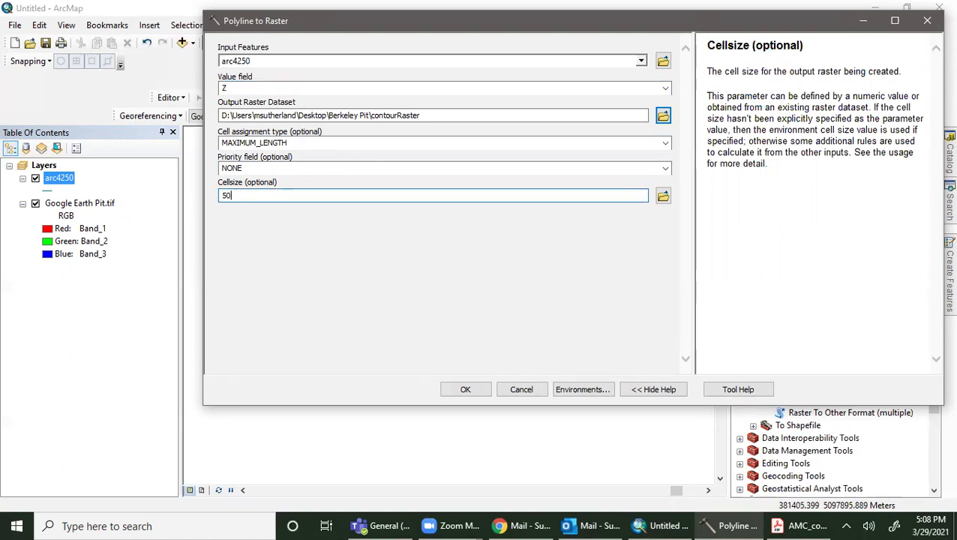
Add the .tif extension to the output dataset name contourRaster and run the Polyline to Raster conversion
click(432, 114)
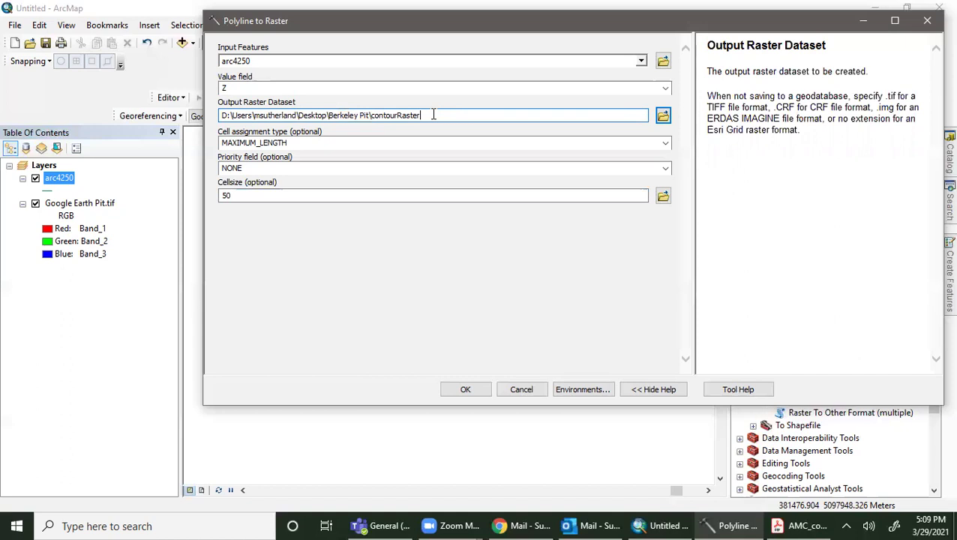
text(.tif)
click(467, 390)
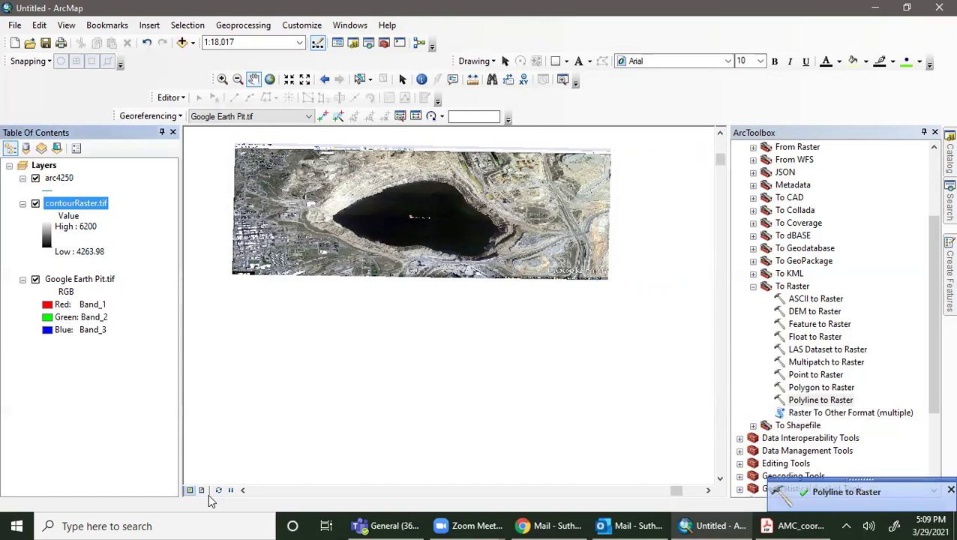
Zoom to the contourRaster.tif layer and hide the arc4250 contour lines
right_click(95, 208)
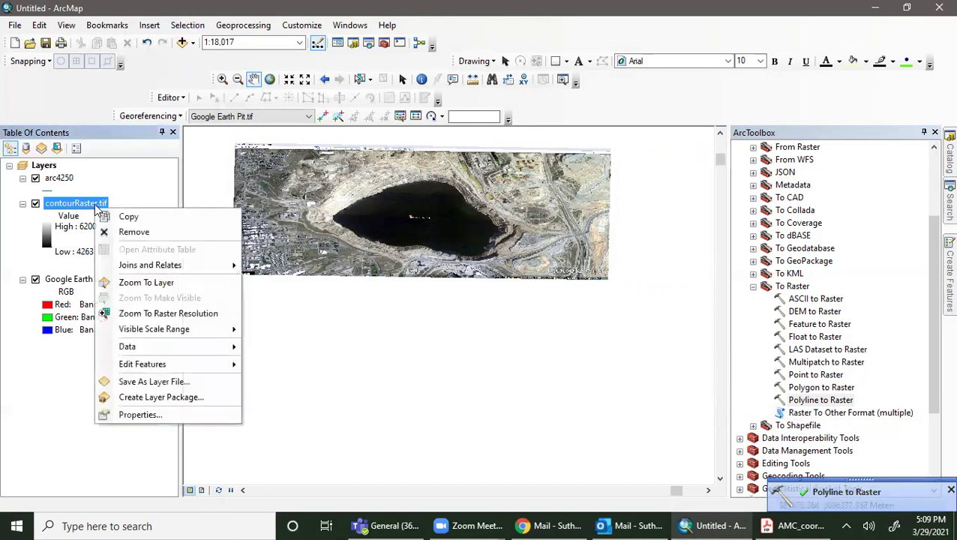
click(138, 284)
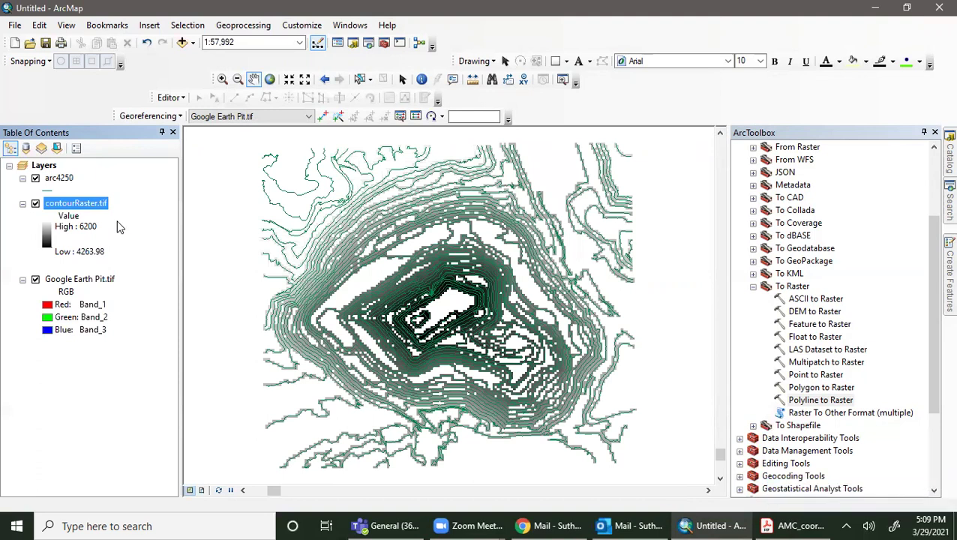
click(35, 178)
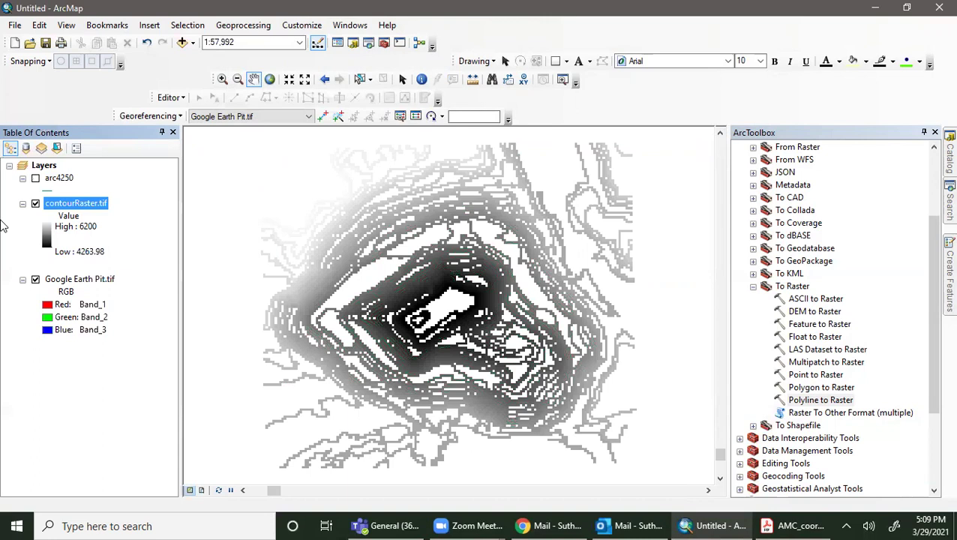
Zoom to the Google Earth Pit.tif layer and look closely at the Berkeley Pit in the image
click(90, 280)
right_click(109, 283)
click(154, 354)
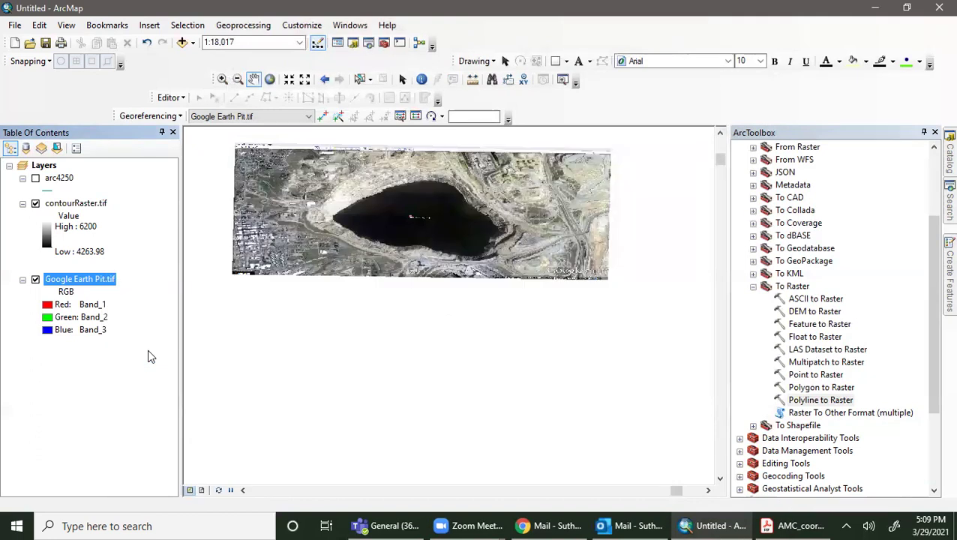
scroll(509, 294, down, 4)
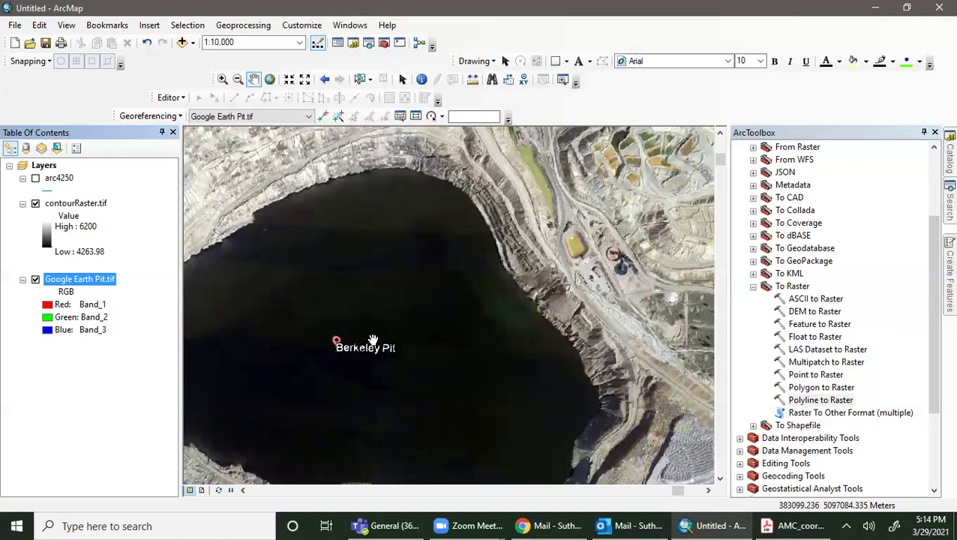
Check the extent and spatial reference of Google Earth Pit.tif in its layer source properties
right_click(78, 283)
click(142, 488)
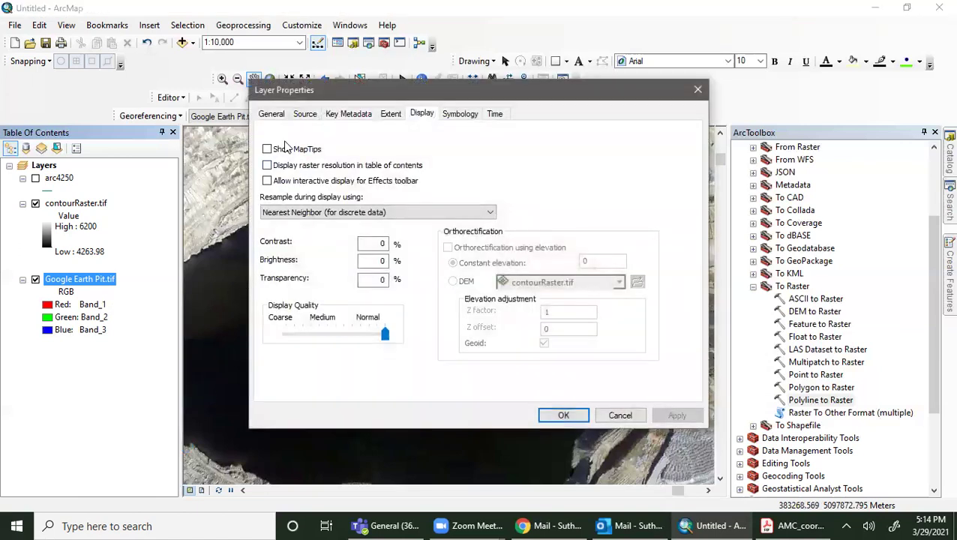
click(305, 114)
scroll(379, 204, down, 5)
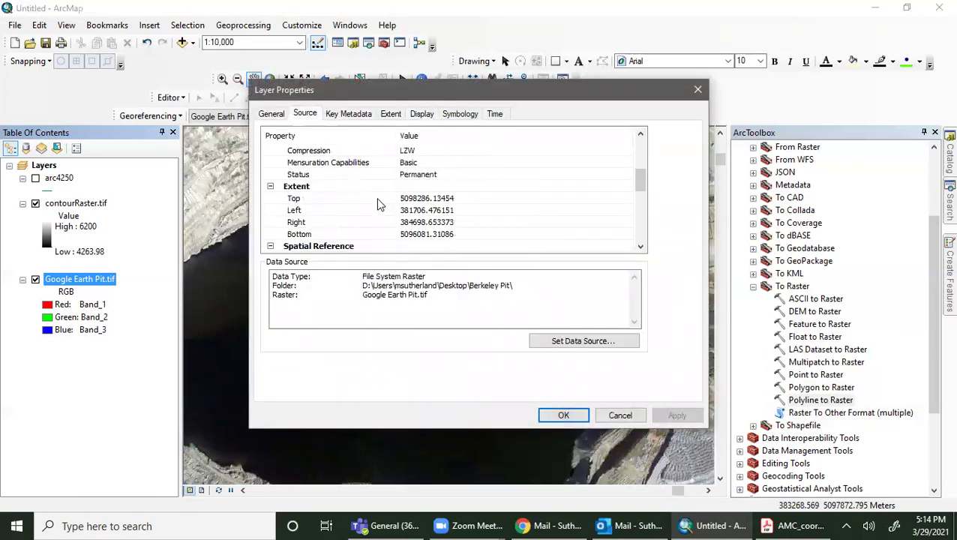
scroll(378, 204, down, 1)
scroll(379, 204, down, 1)
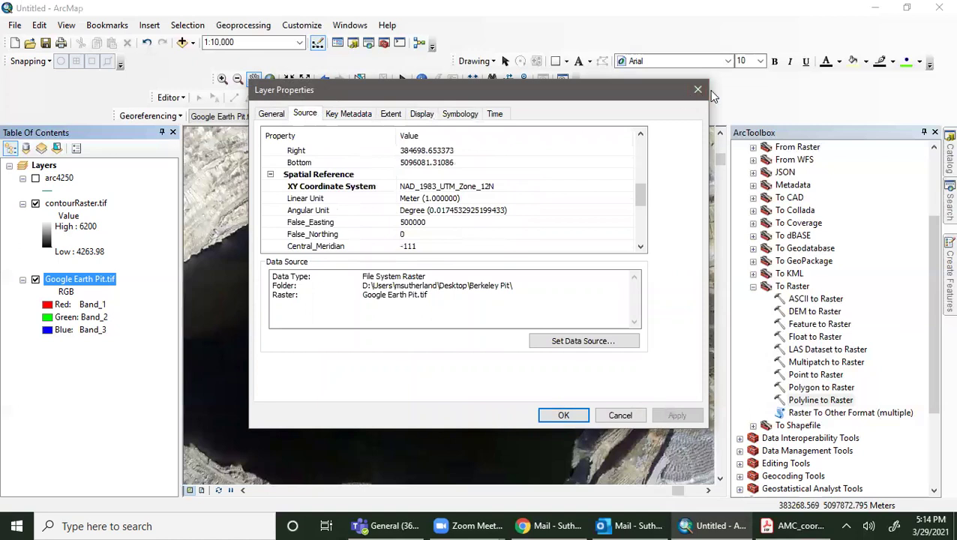
click(698, 89)
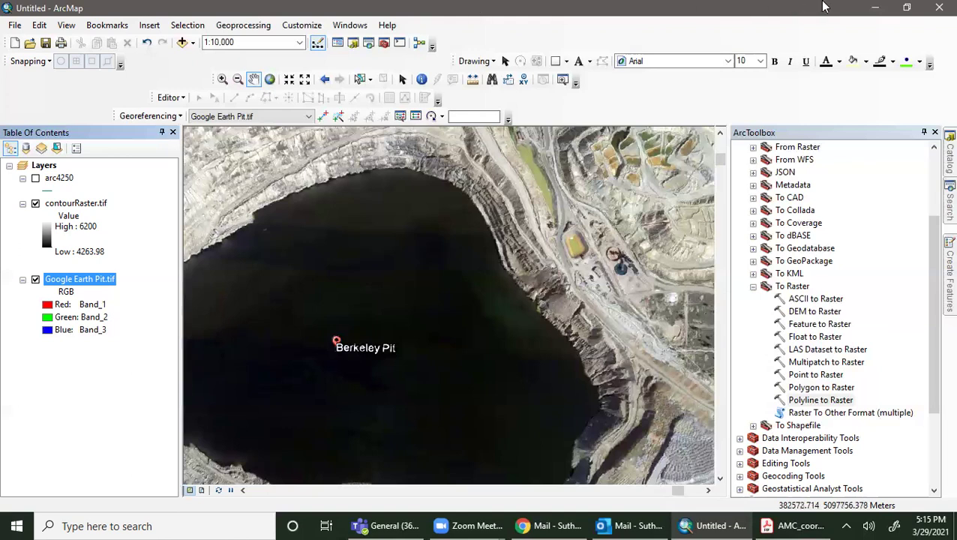
Switch to Acrobat Reader, examine the coordinate grid around the Berkeley Pit in AMC_coordinate_system.pdf, and close the document
click(866, 12)
click(802, 525)
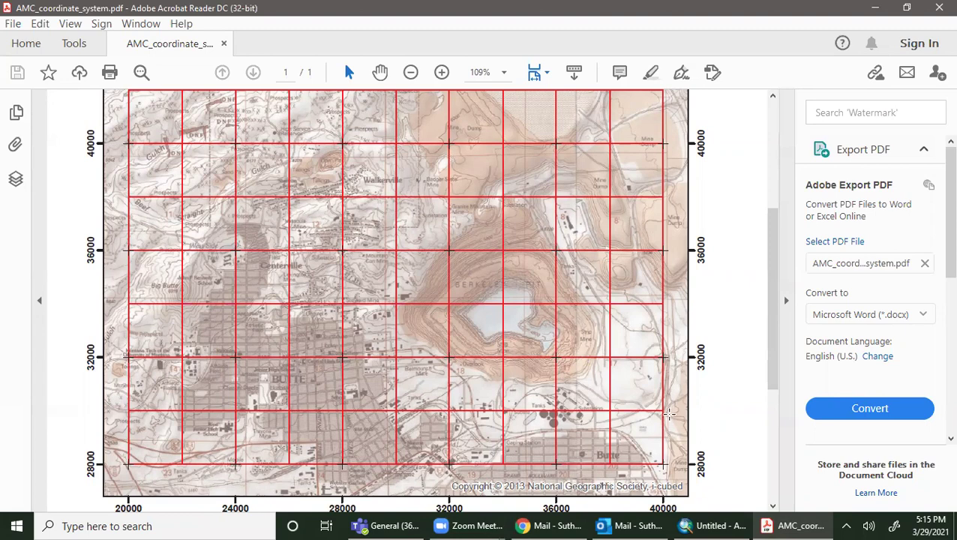
scroll(728, 344, down, 2)
scroll(727, 345, up, 4)
scroll(727, 345, down, 1)
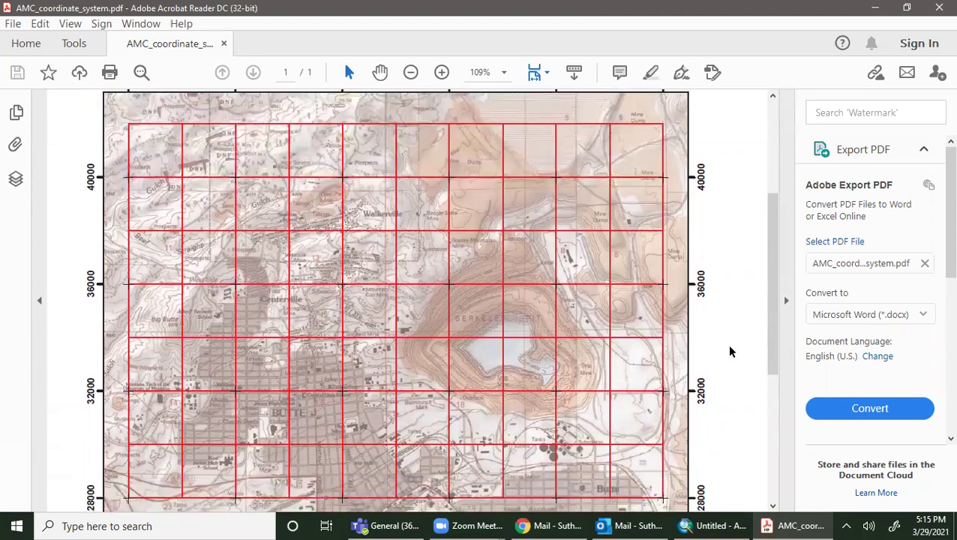
scroll(731, 351, down, 2)
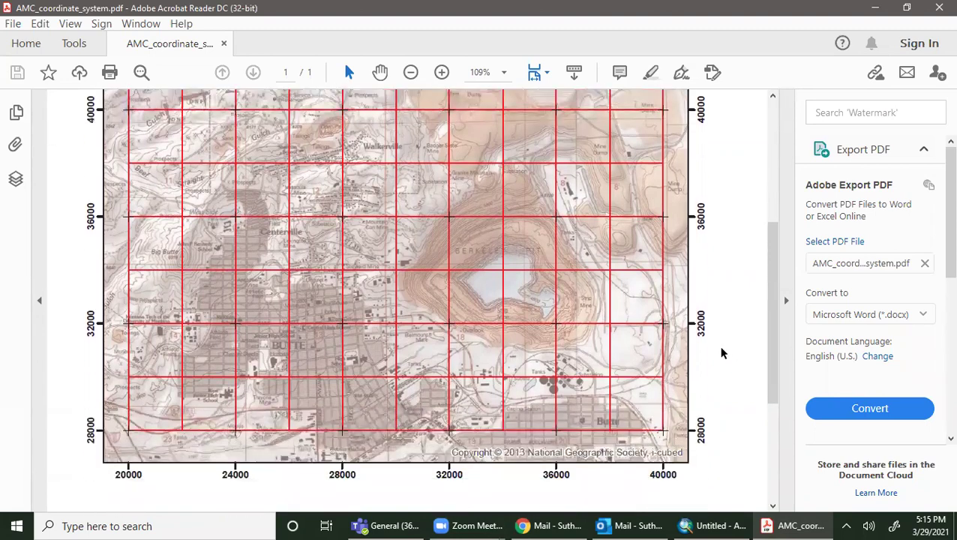
scroll(721, 353, up, 2)
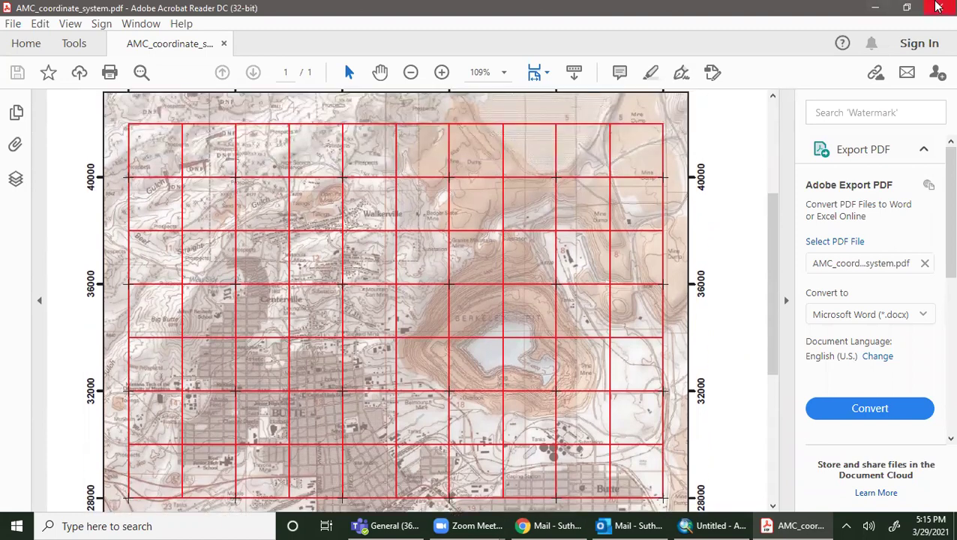
click(939, 8)
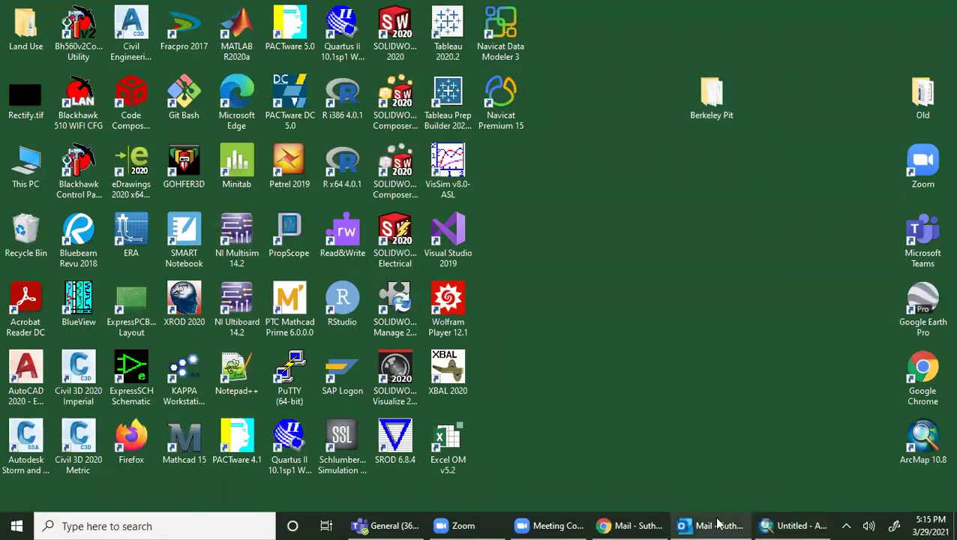
Return to ArcMap and examine the Berkeley Pit in the Google Earth image at several scales, ending at 1:12,500
click(792, 525)
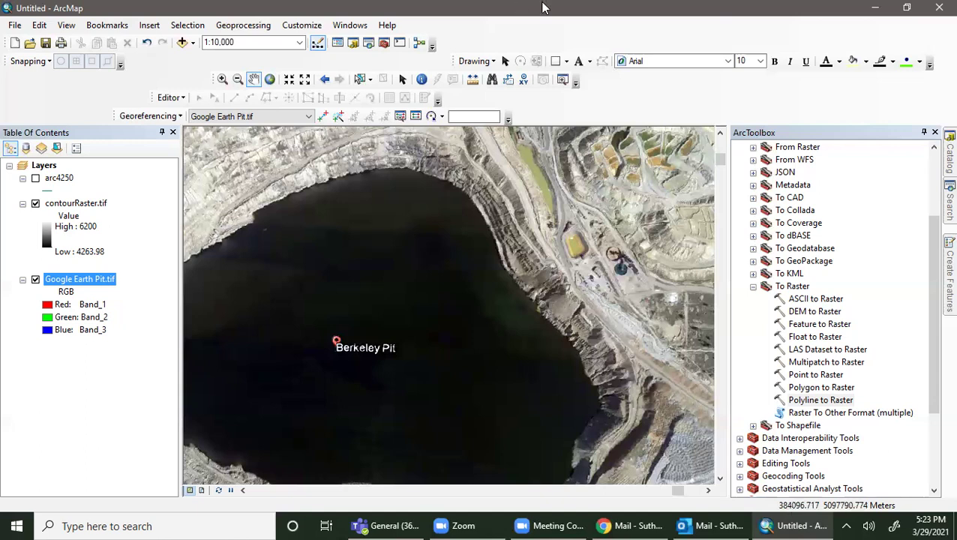
scroll(391, 408, up, 2)
scroll(391, 409, down, 3)
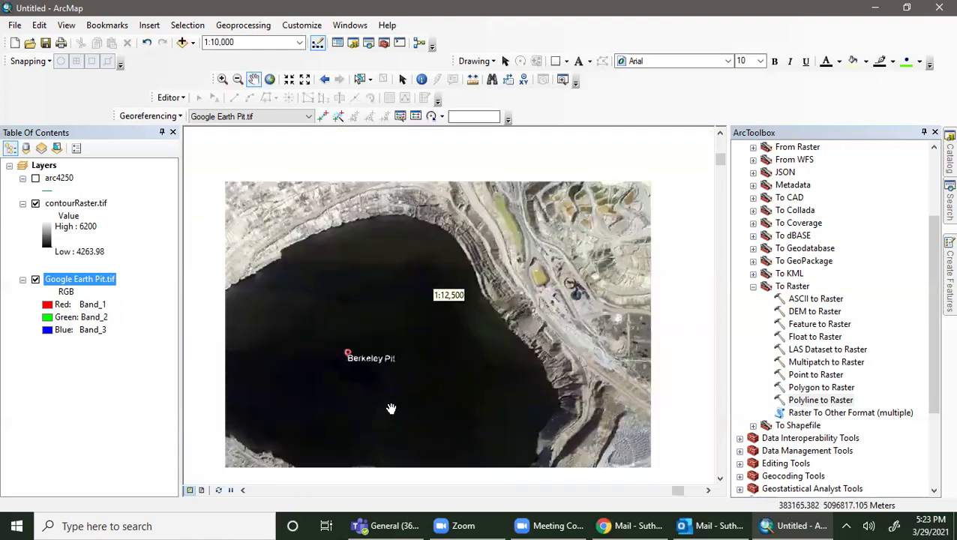
drag(409, 375, 519, 337)
scroll(524, 362, down, 1)
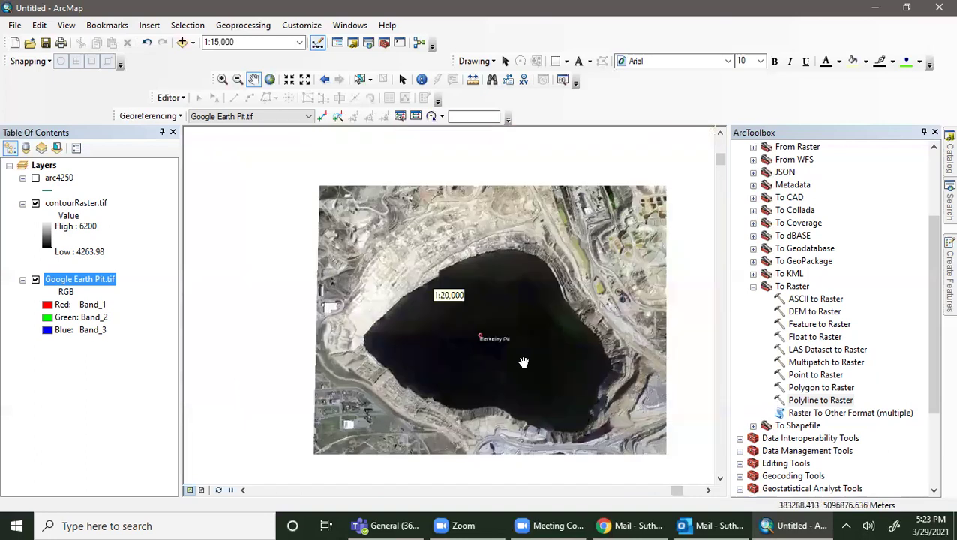
right_click(95, 211)
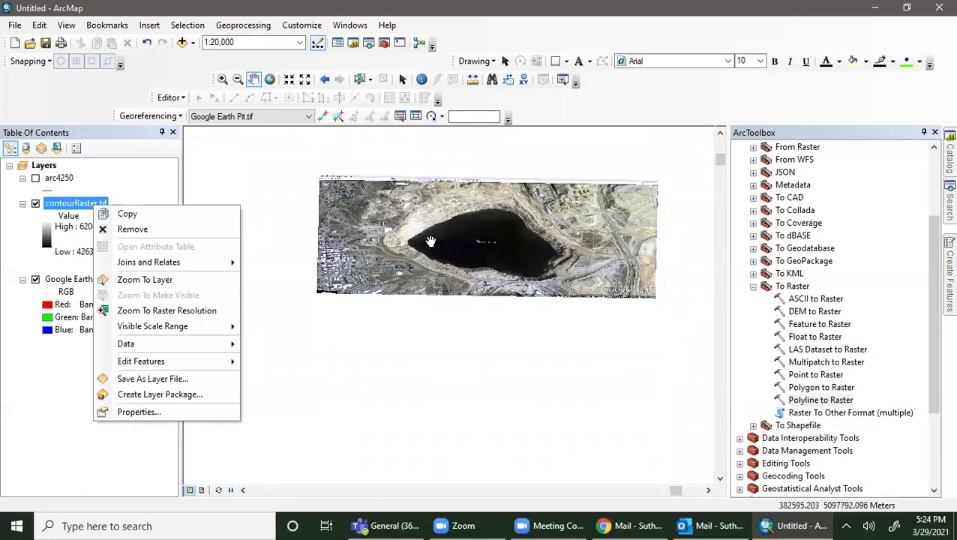
click(346, 249)
drag(231, 149, 448, 203)
drag(581, 341, 391, 223)
scroll(573, 445, down, 1)
scroll(573, 445, down, 2)
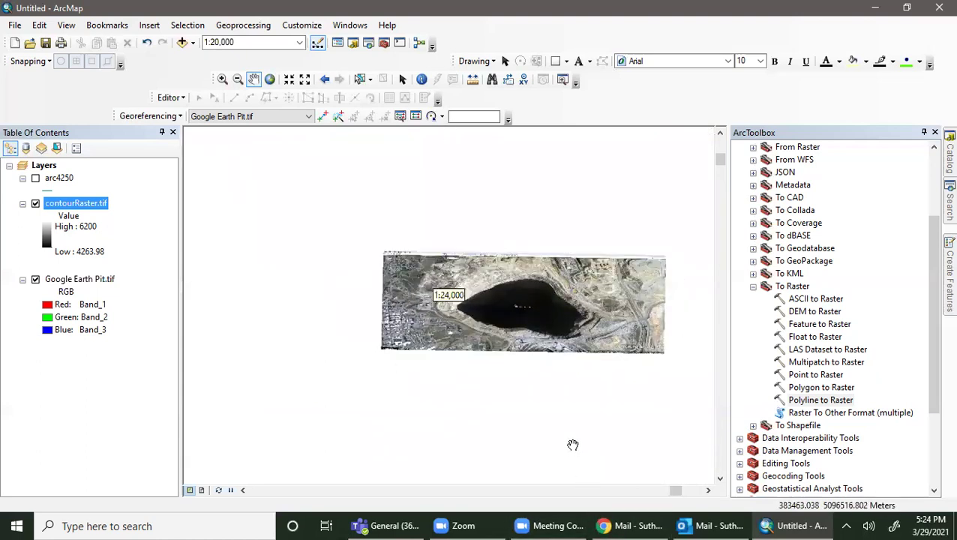
scroll(529, 351, up, 1)
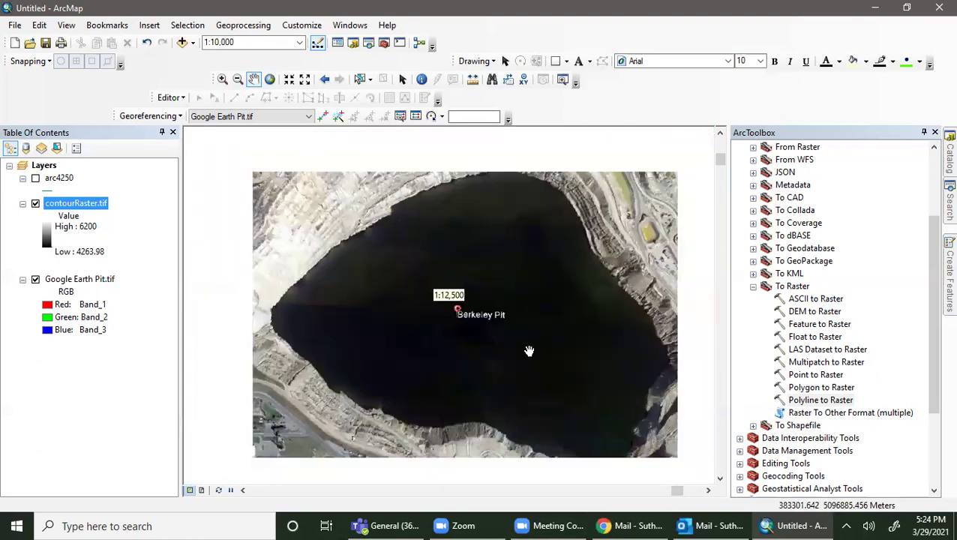
drag(443, 174, 440, 176)
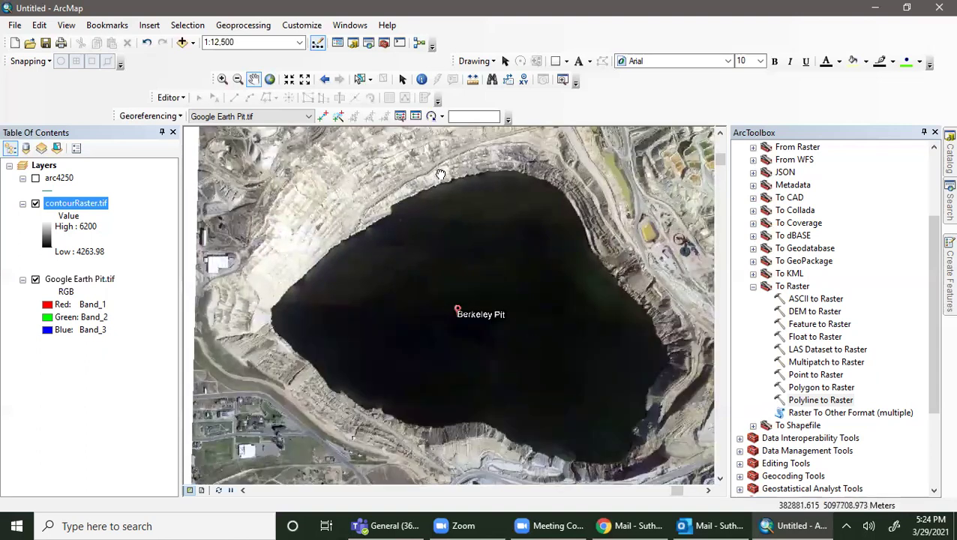
Open the georeferencing viewer with contourRaster.tif as the target layer, and place its window beside the map image of the pit
click(400, 116)
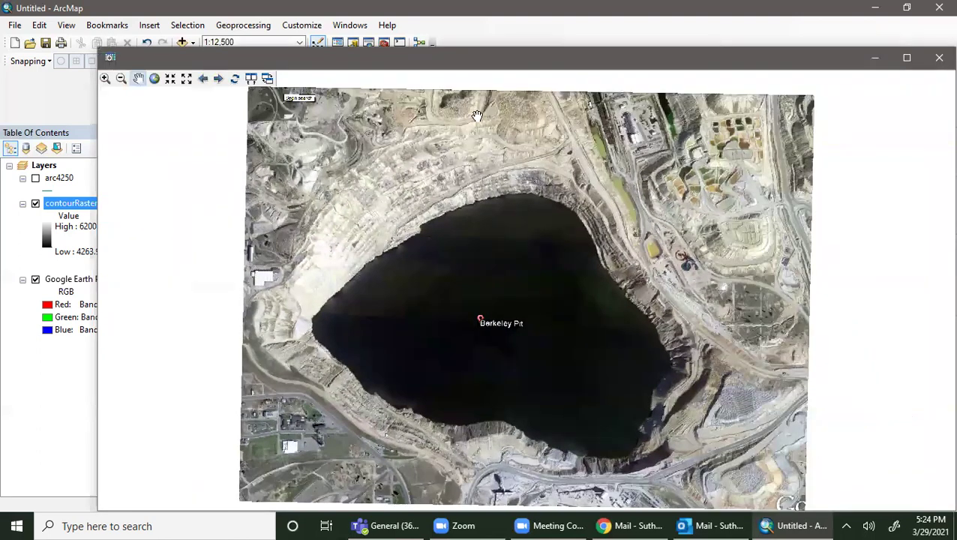
drag(498, 62, 483, 196)
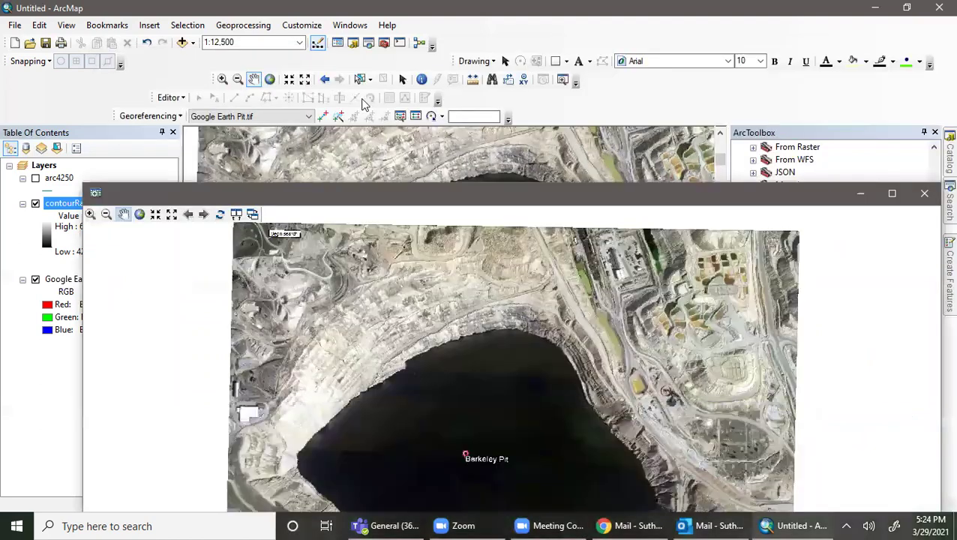
click(243, 116)
click(239, 130)
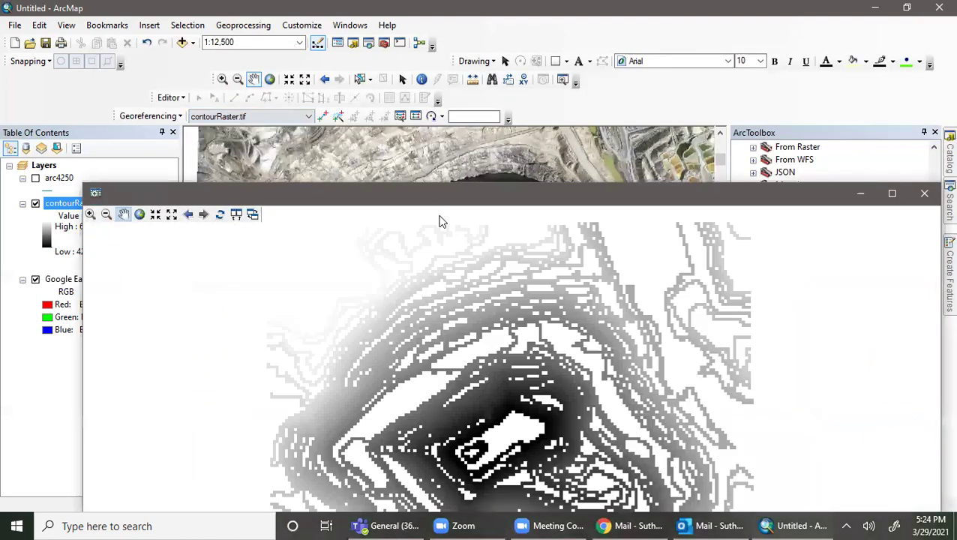
drag(443, 195, 618, 164)
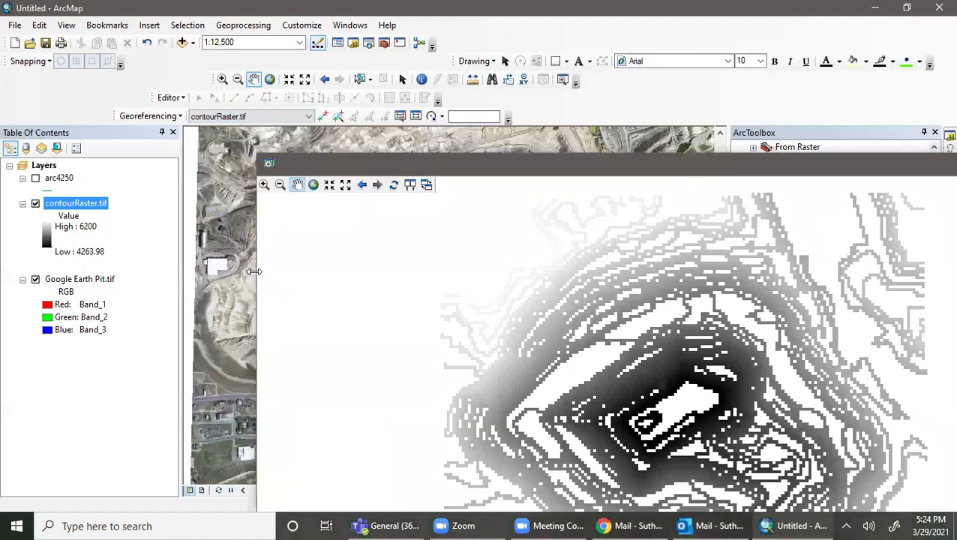
drag(255, 272, 421, 271)
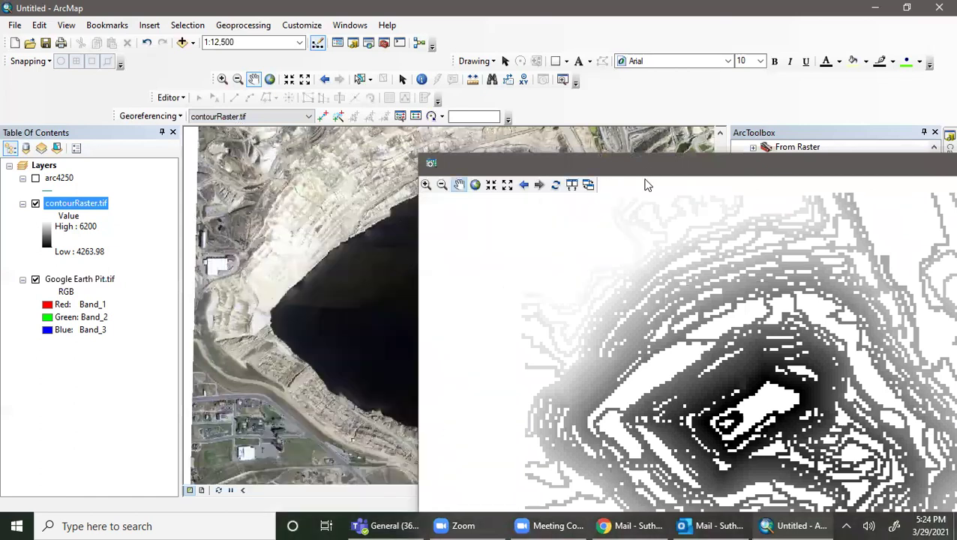
drag(645, 173, 722, 102)
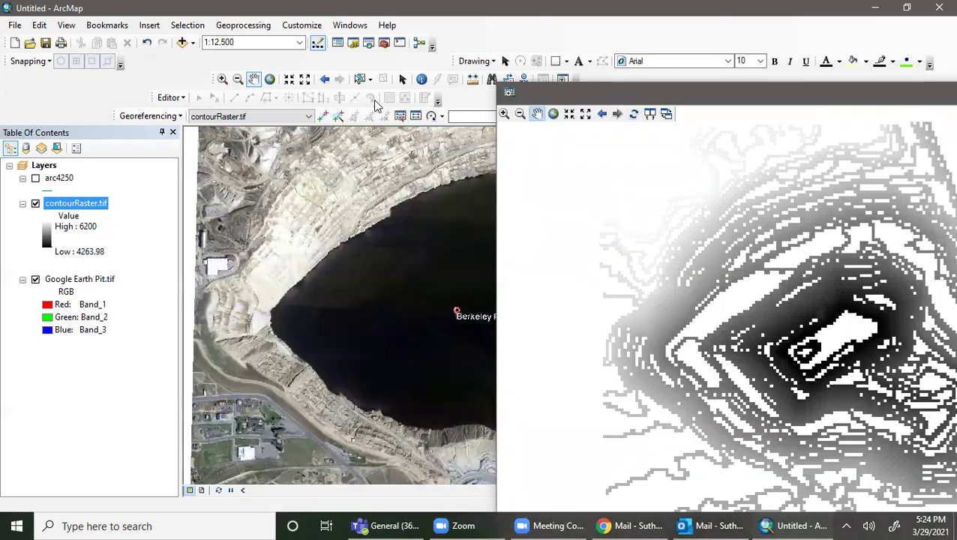
Add the first control point linking contourRaster.tif to the Google Earth image, just below the white building west of the pit
click(325, 117)
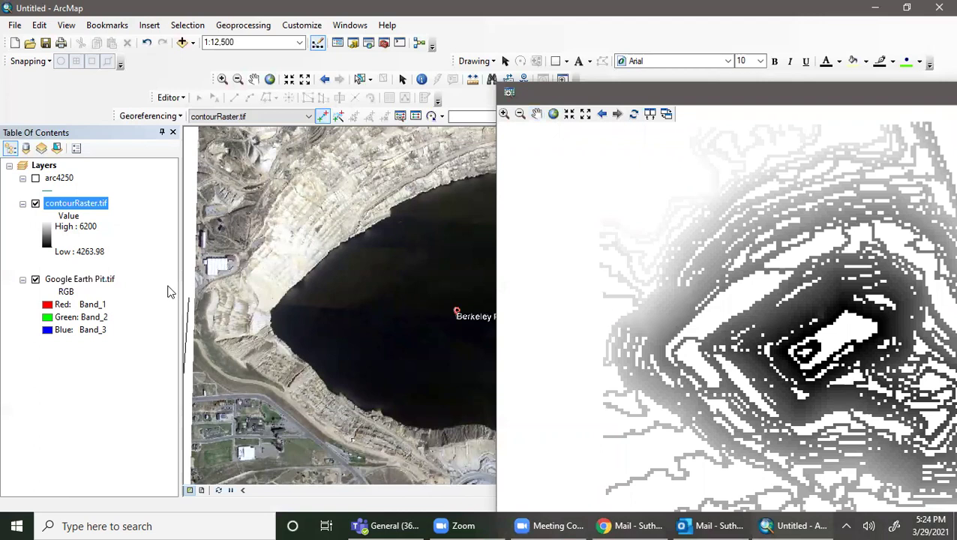
click(205, 282)
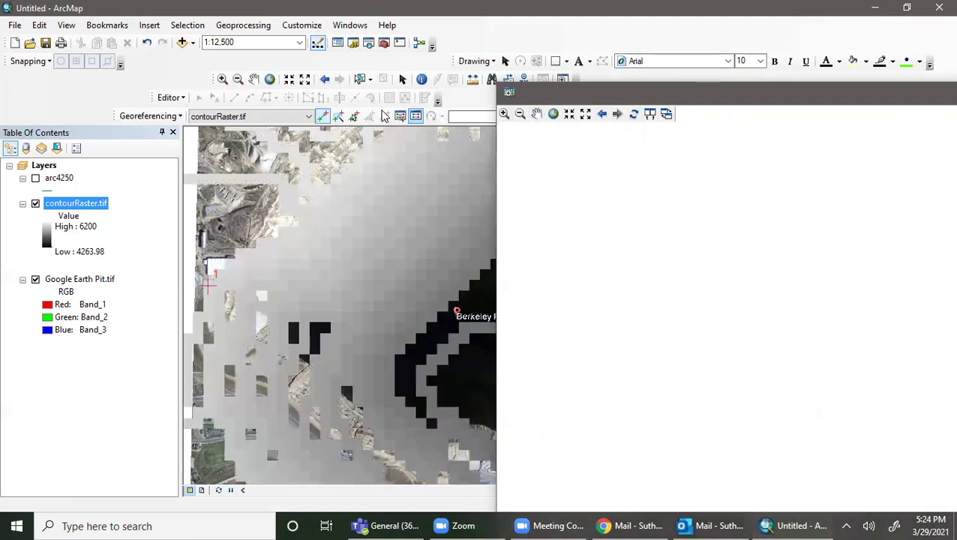
Place contourRaster.tif below Google Earth Pit.tif in the layer order, with both layers visible
click(36, 203)
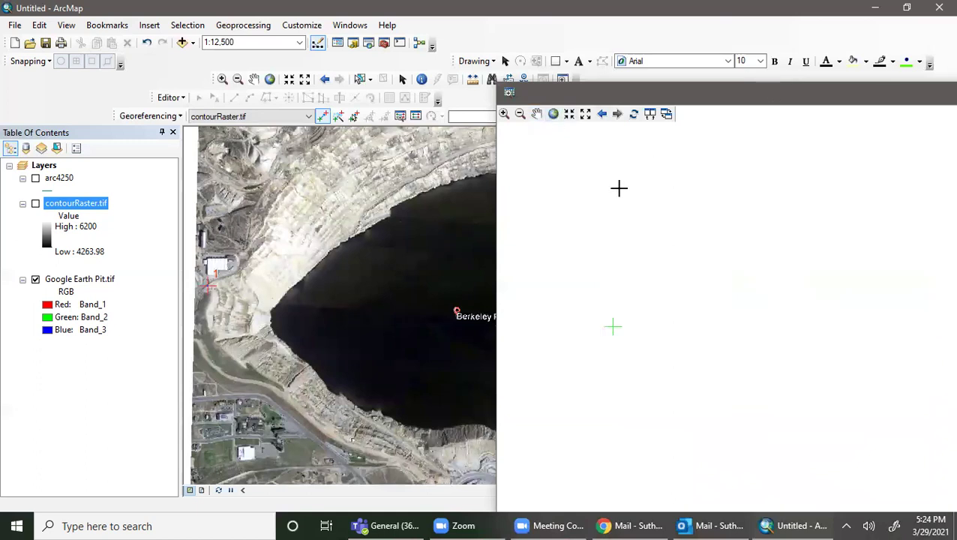
click(35, 204)
drag(75, 204, 79, 368)
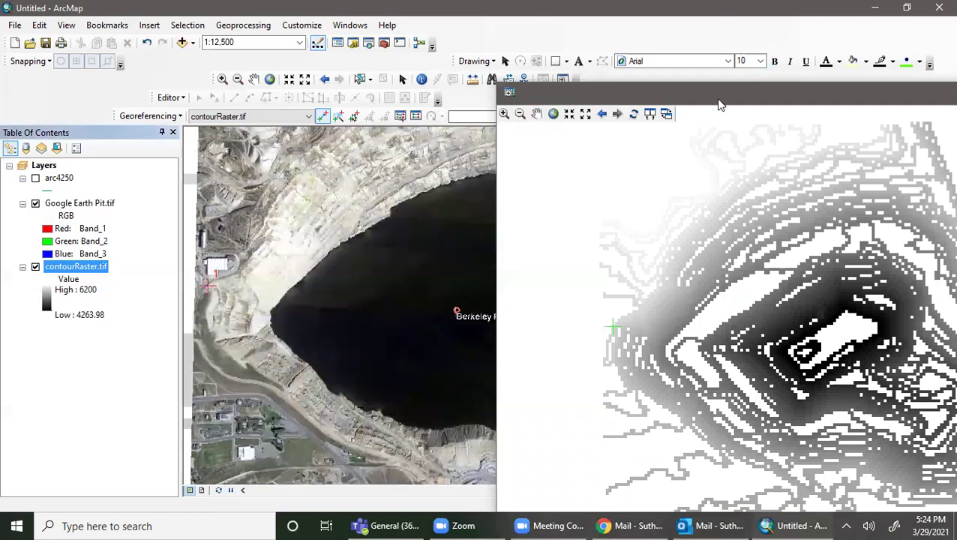
Add a second control point linking the contour raster's northern edge to the terrain just above the pit lake's northeast shore in the Google Earth image
drag(720, 101, 554, 285)
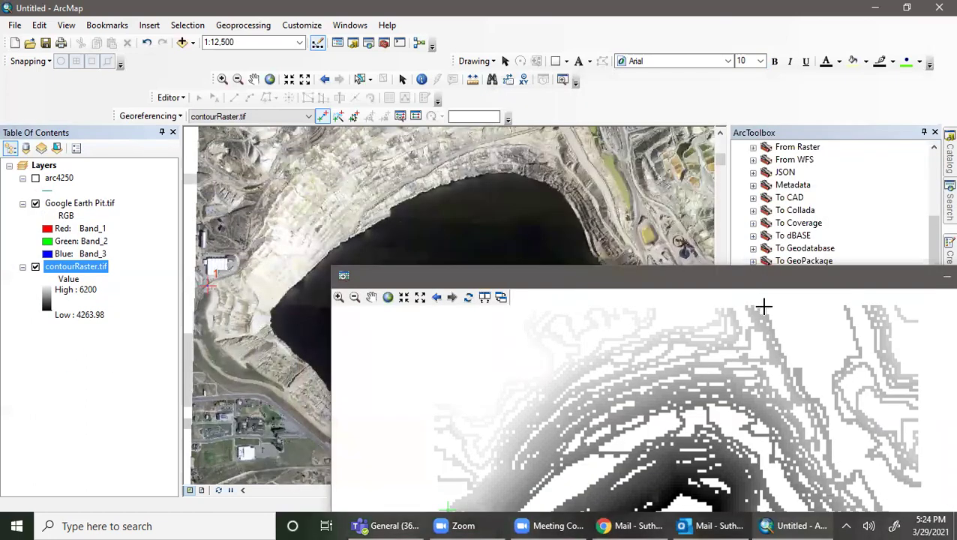
click(720, 133)
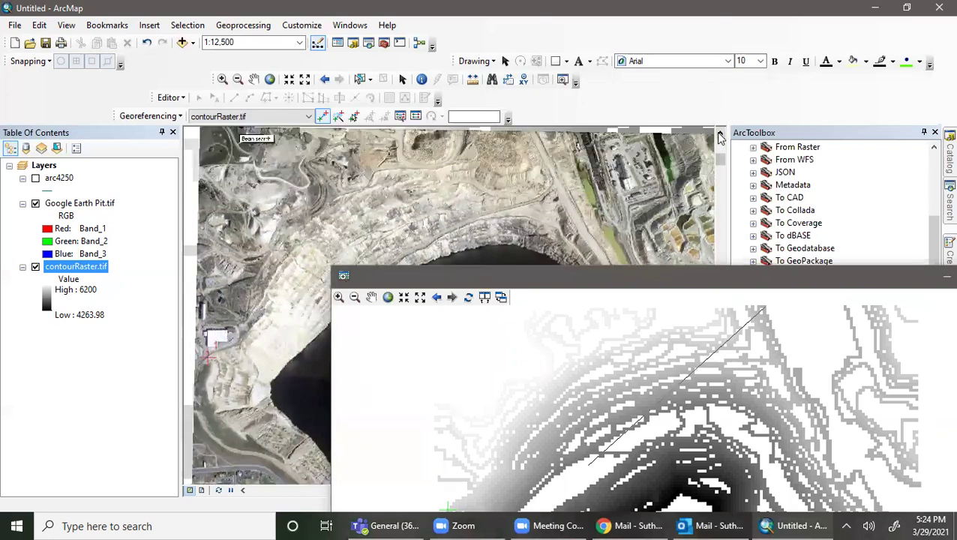
click(558, 198)
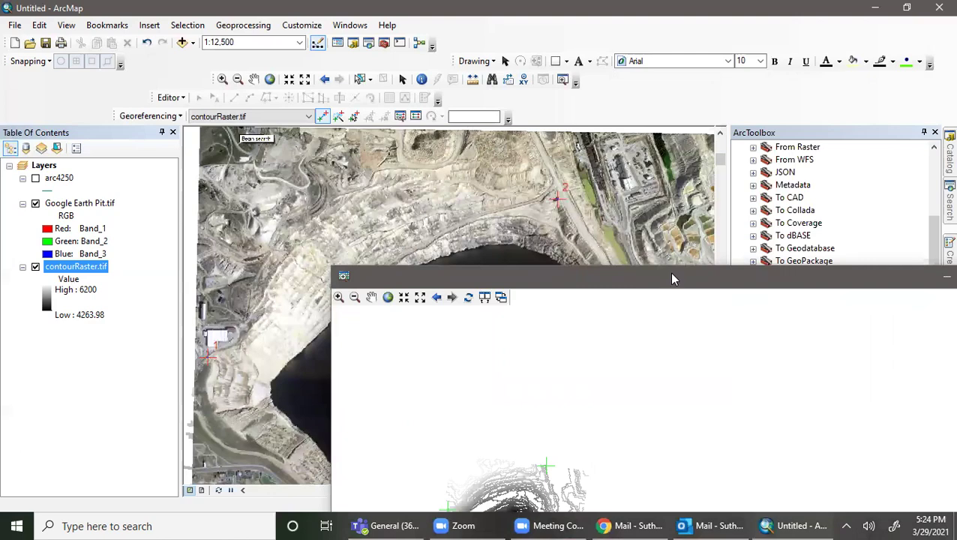
Add a third control point linking the contour raster's southeast edge to the pit lake's southeast shore, closing the georeferencing viewer on the way
drag(669, 278, 440, 105)
click(284, 121)
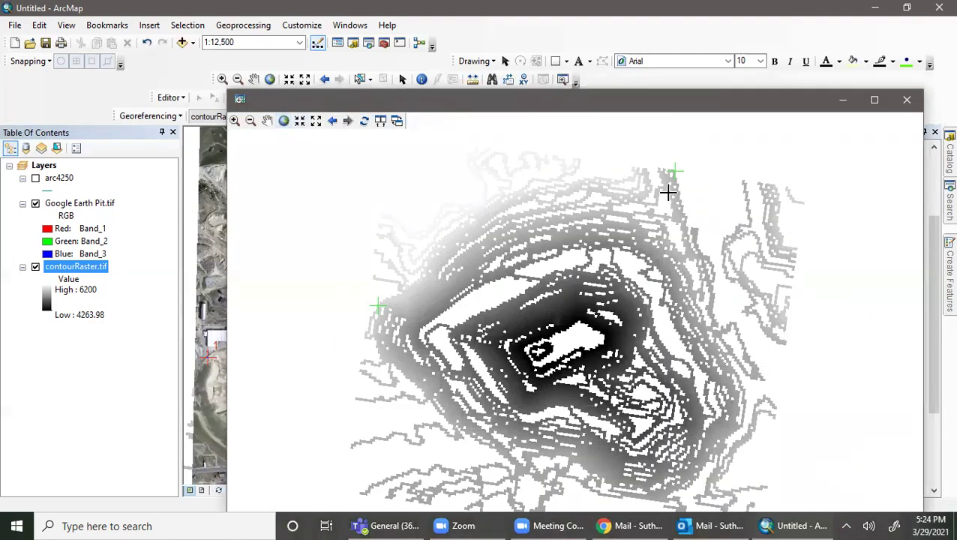
drag(699, 107, 546, 28)
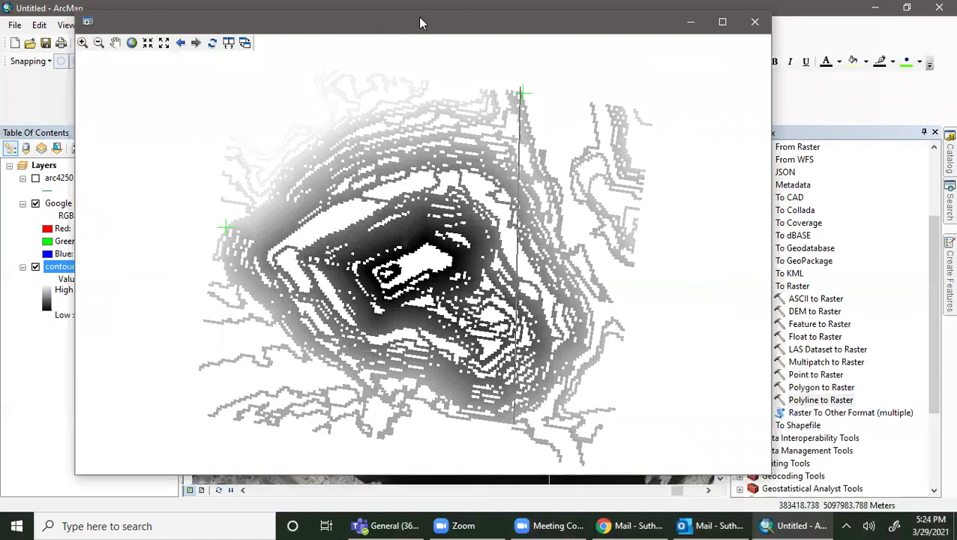
click(744, 27)
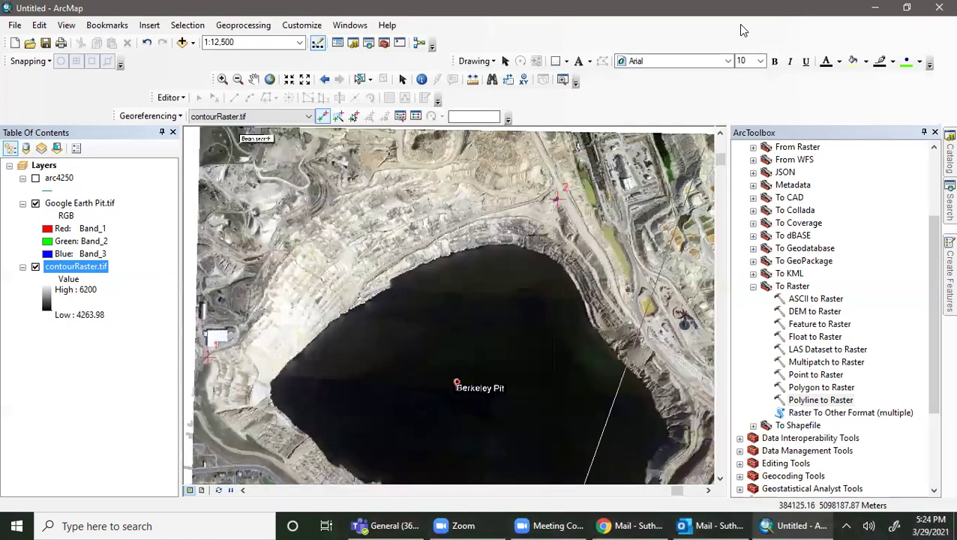
click(720, 478)
click(720, 478)
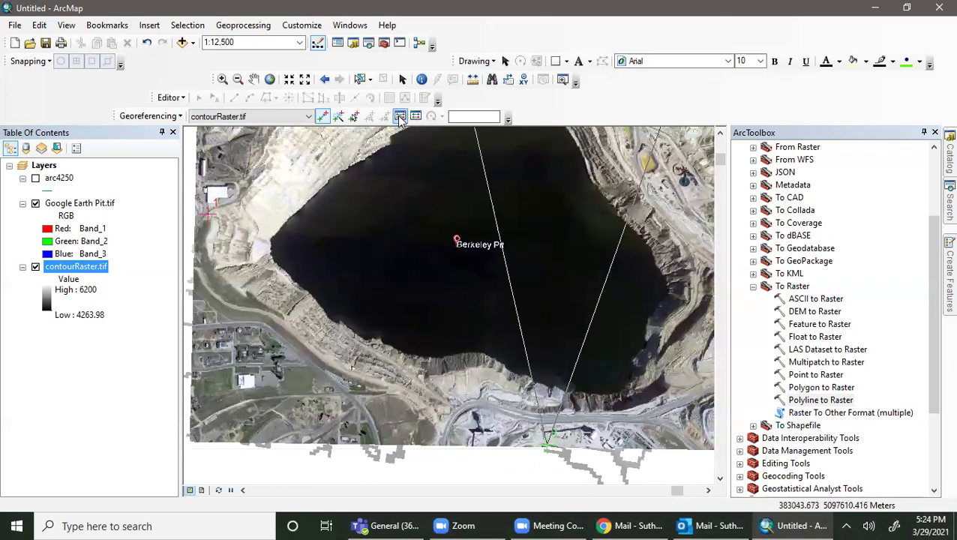
click(631, 469)
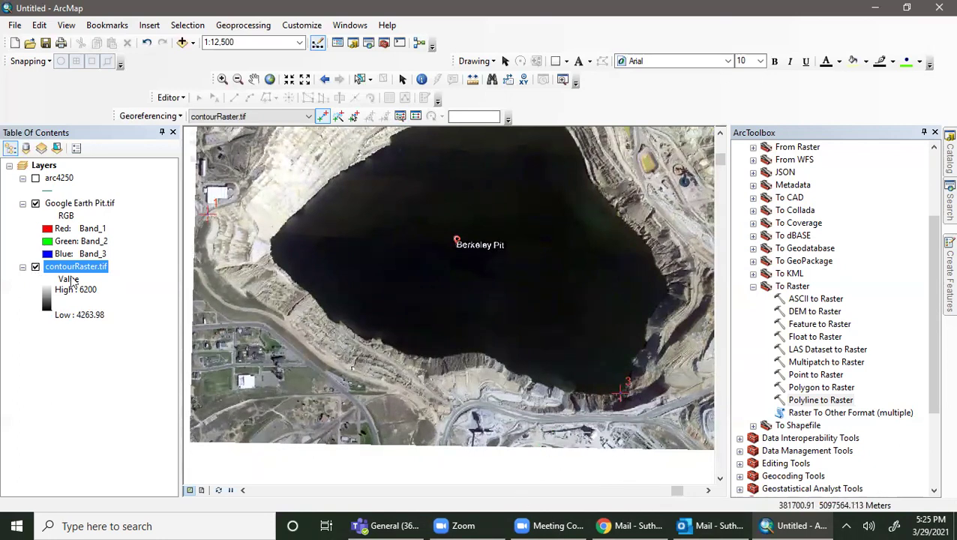
Place contourRaster.tif above Google Earth Pit.tif in the layer order and update its georeferencing
drag(80, 267, 77, 193)
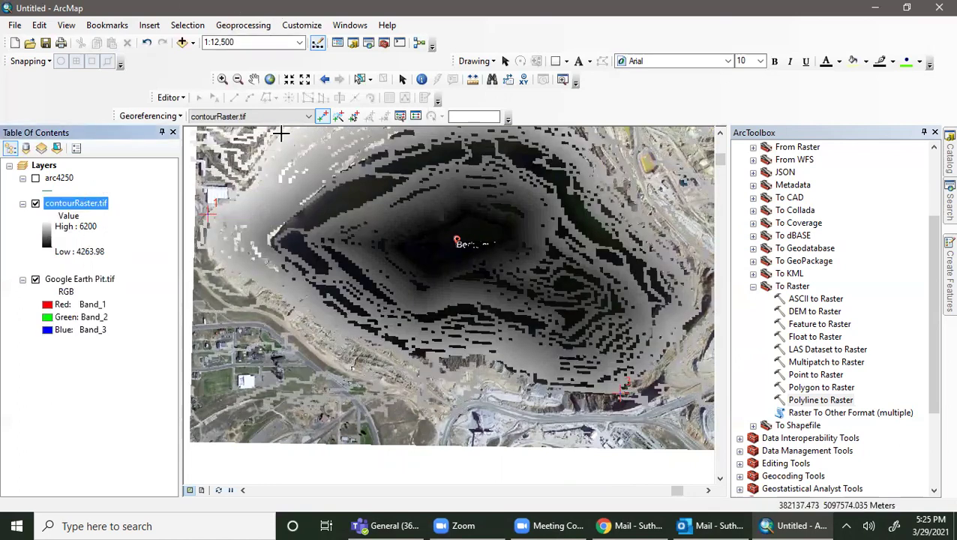
click(124, 119)
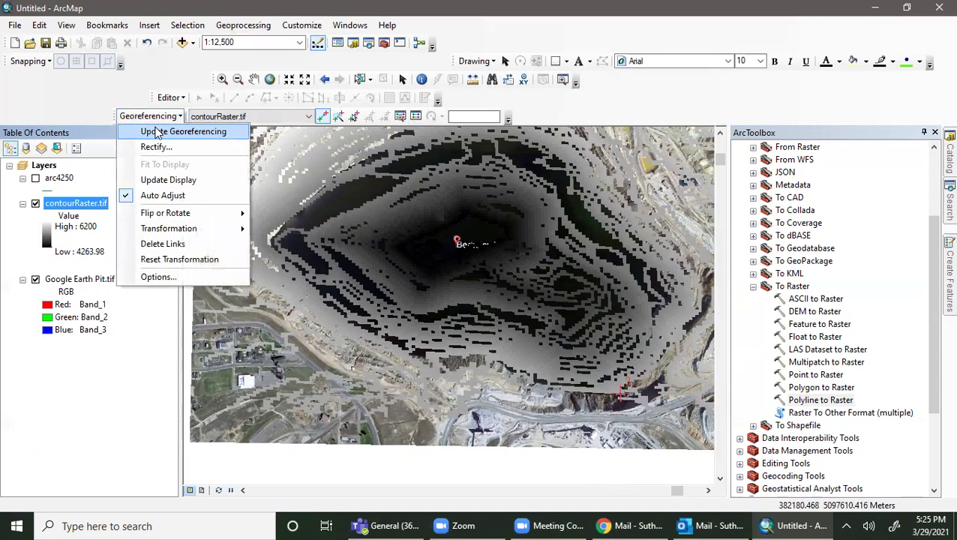
click(158, 133)
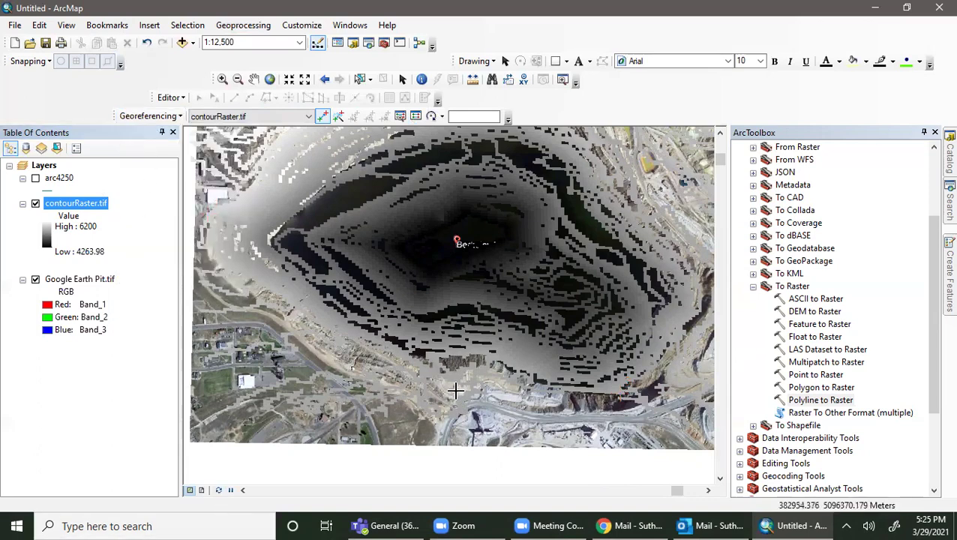
scroll(457, 389, up, 1)
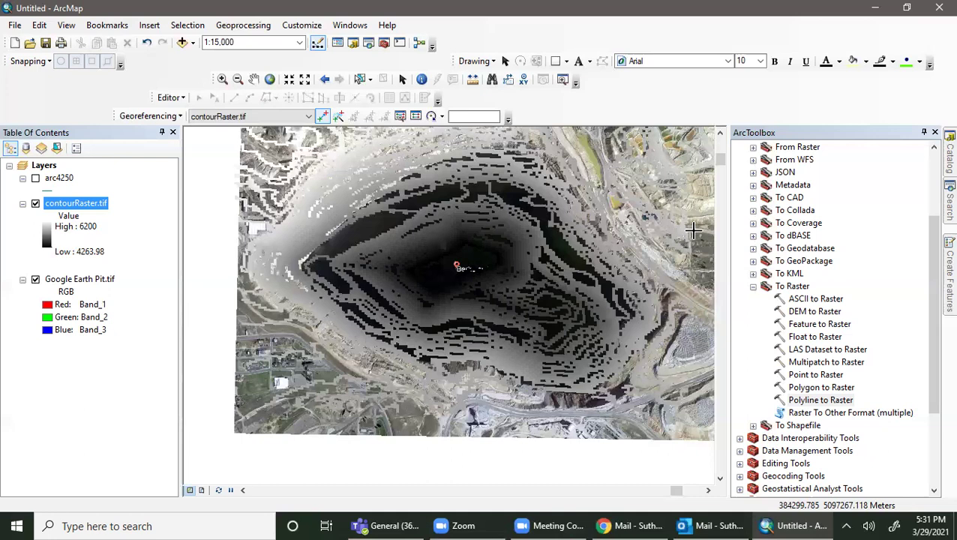
Hide contourRaster.tif and set up a new shapefile in the Berkeley Pit folder with the Polygon feature type
click(35, 203)
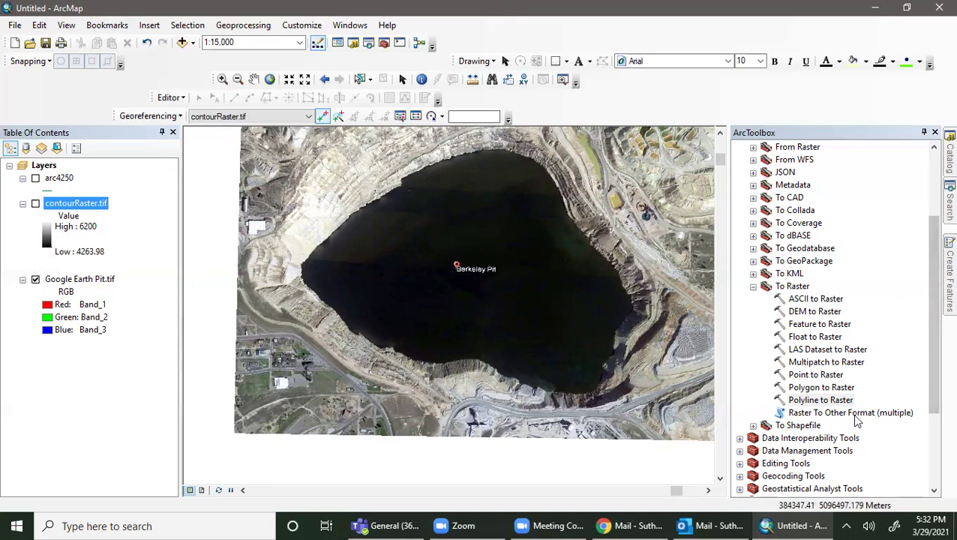
click(949, 154)
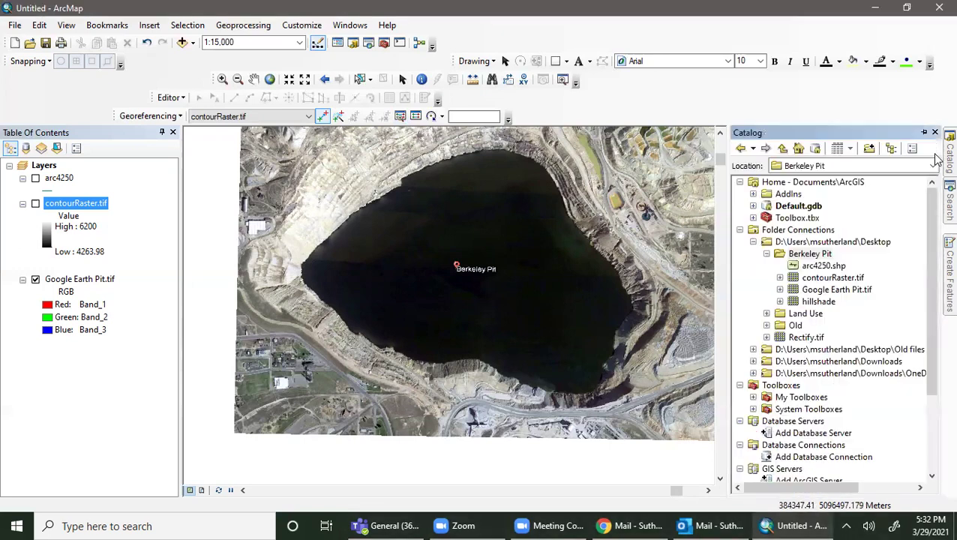
right_click(811, 256)
mouse_move(845, 352)
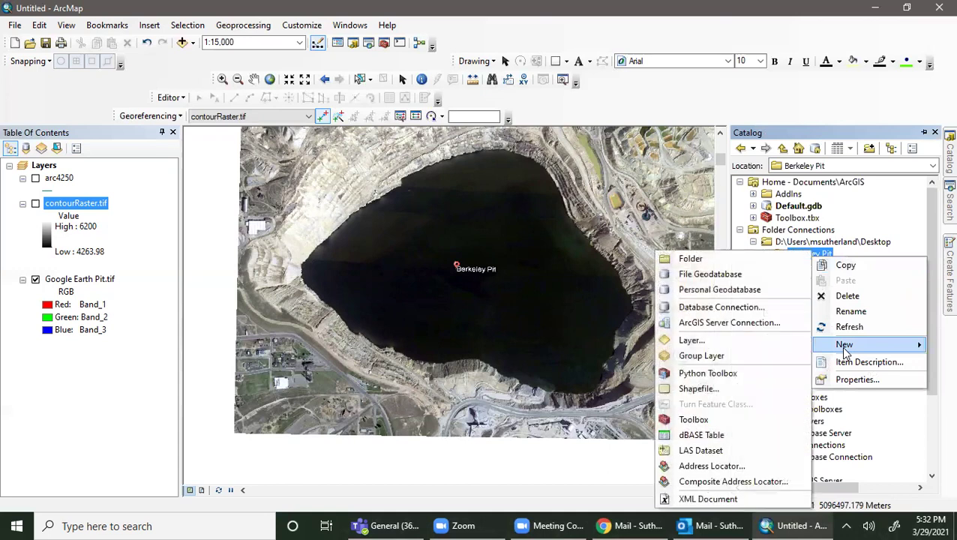
click(731, 389)
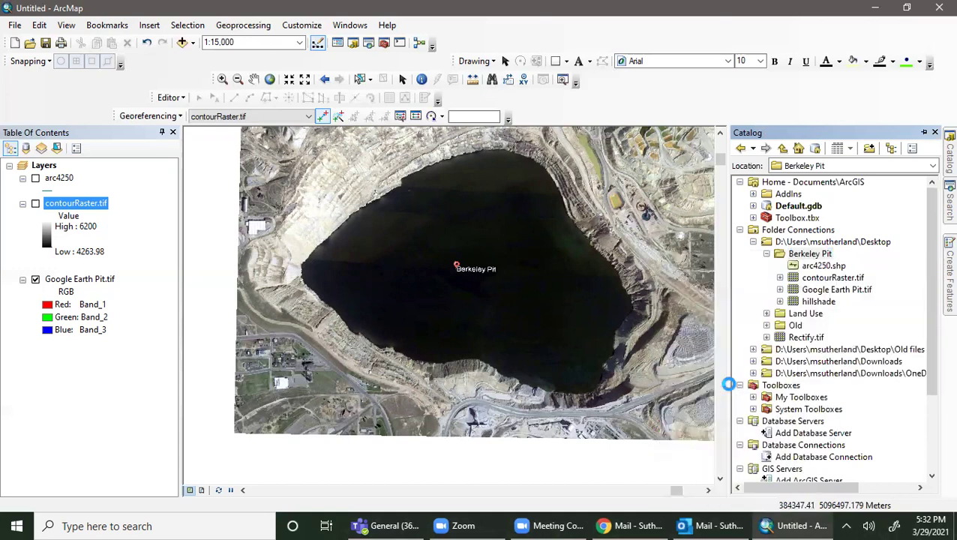
click(513, 160)
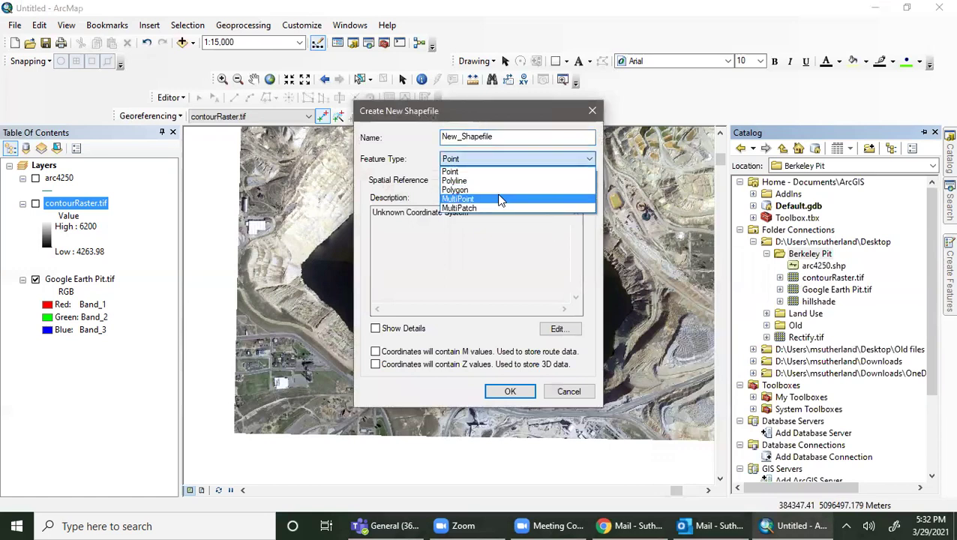
click(496, 191)
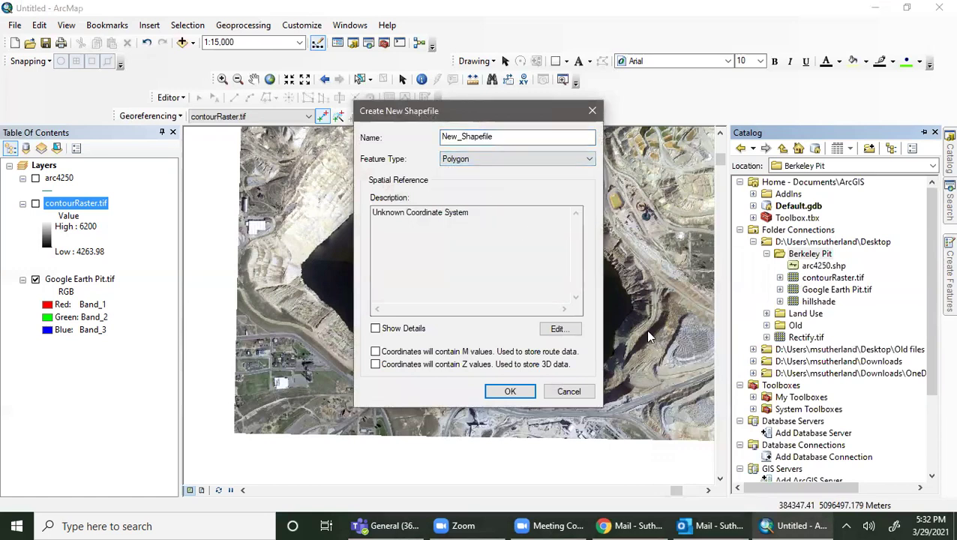
Set the new shapefile's projected coordinate system to NAD 1983 UTM Zone 12N
click(557, 329)
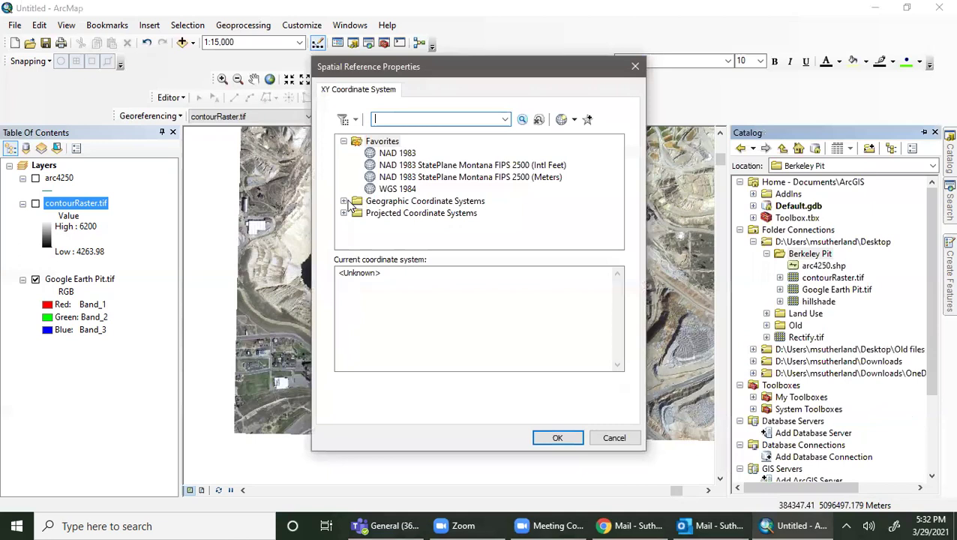
double_click(390, 214)
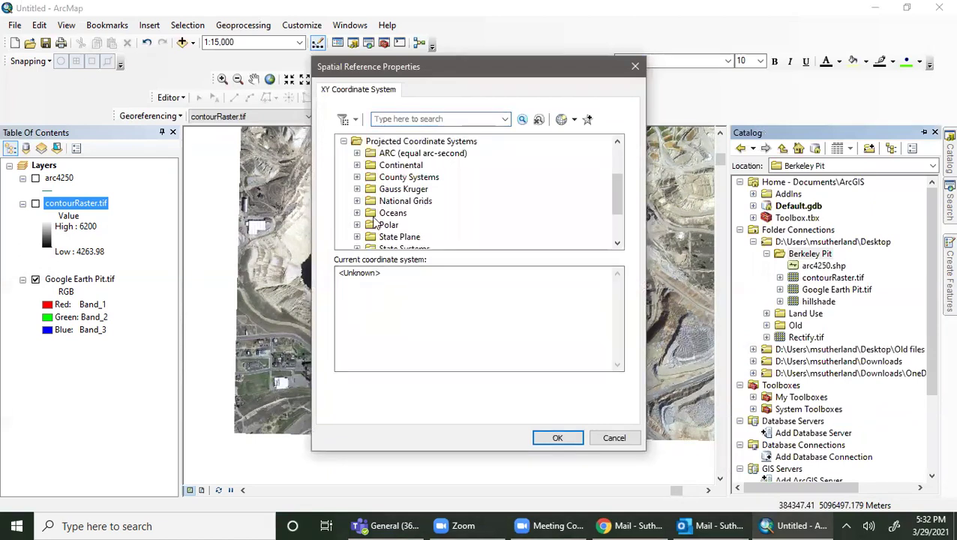
scroll(373, 216, down, 2)
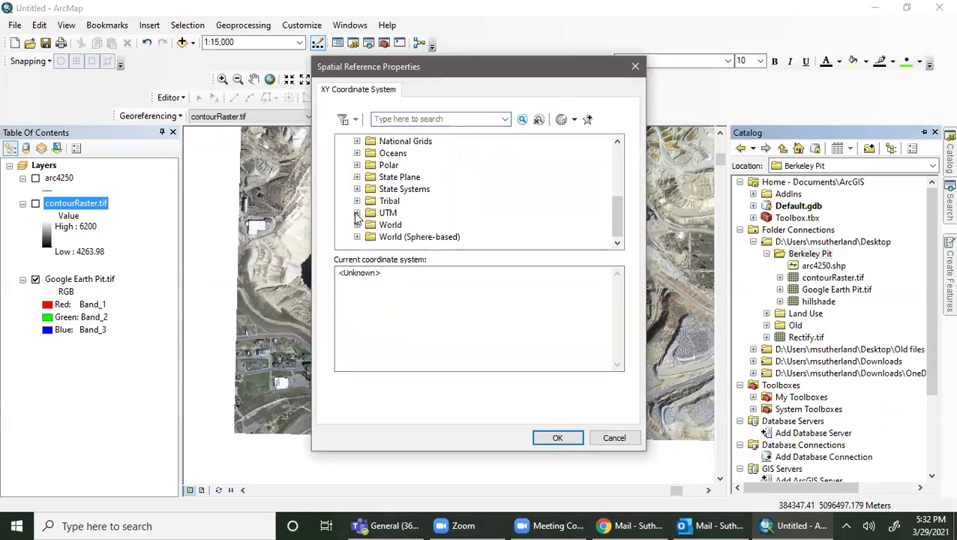
click(357, 213)
click(371, 237)
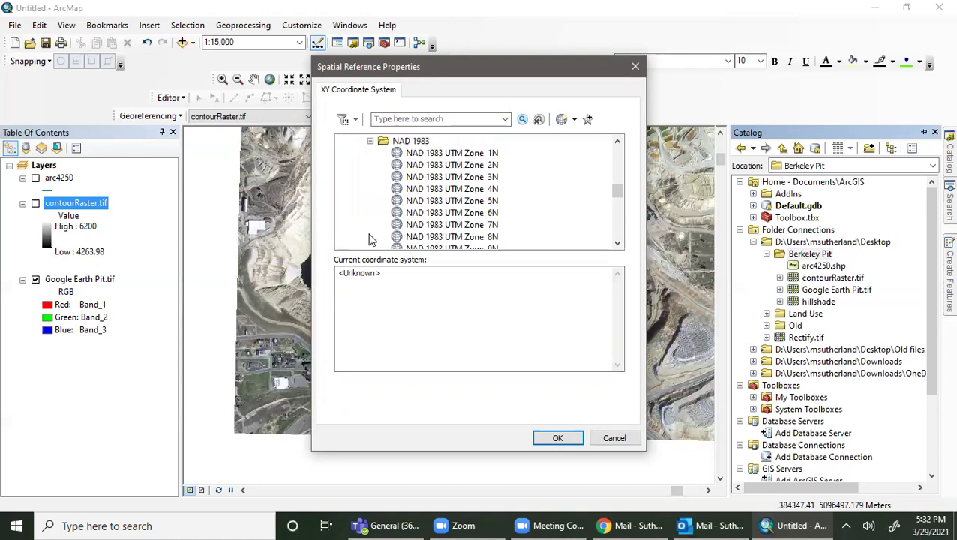
scroll(465, 237, down, 2)
click(477, 213)
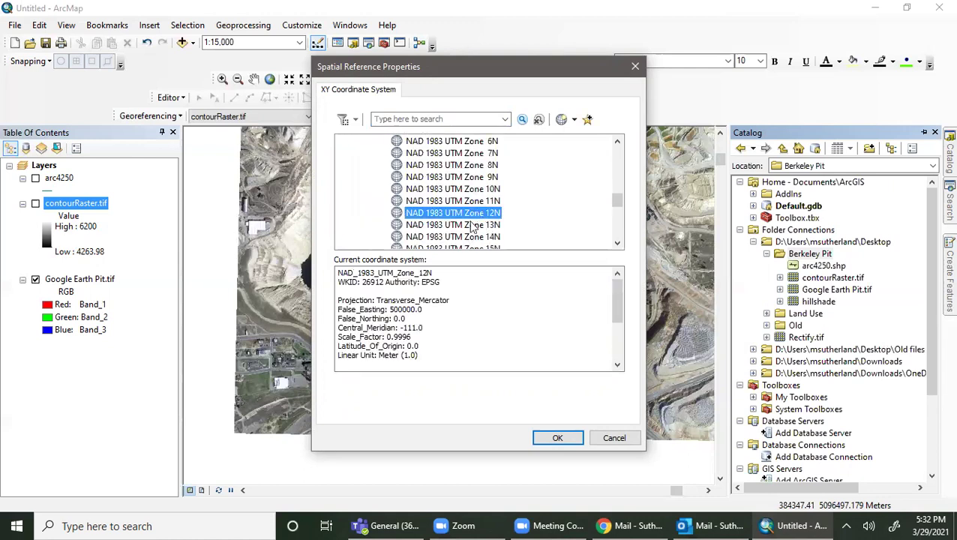
click(558, 438)
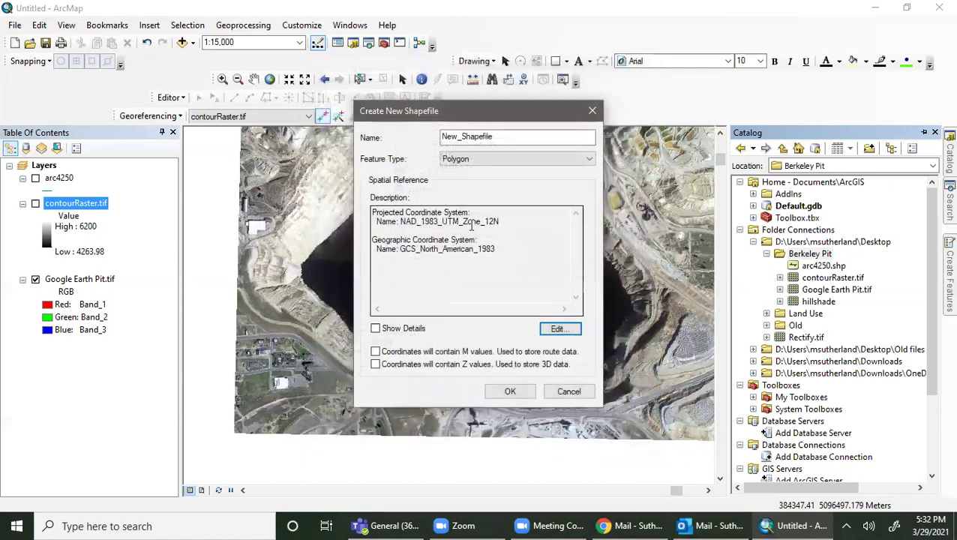
Name the new shapefile Perimeter and create it
double_click(512, 136)
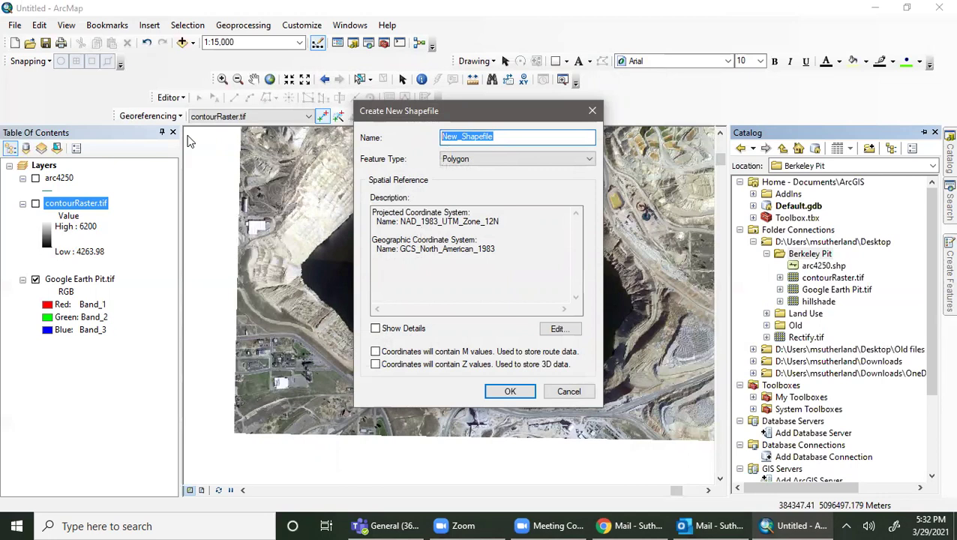
text(Per)
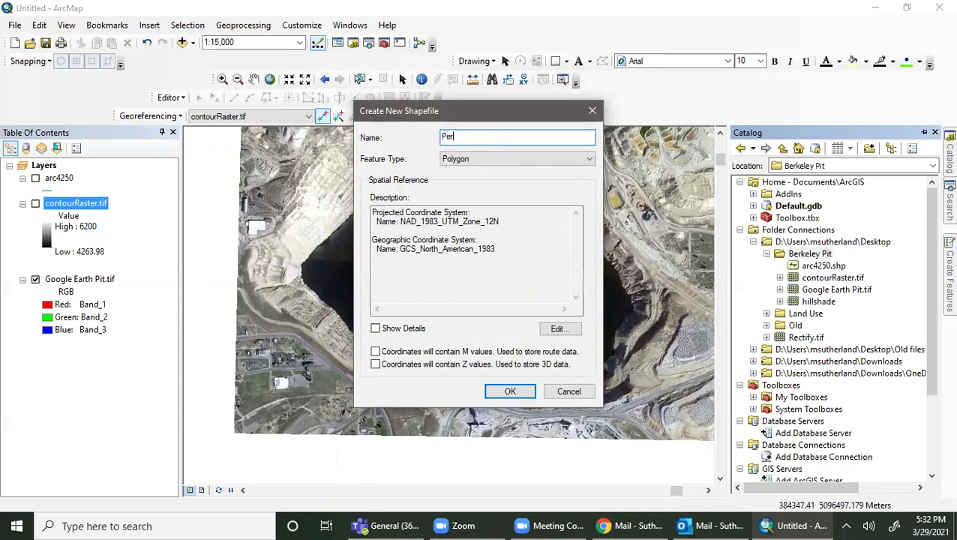
text(imeter)
click(510, 390)
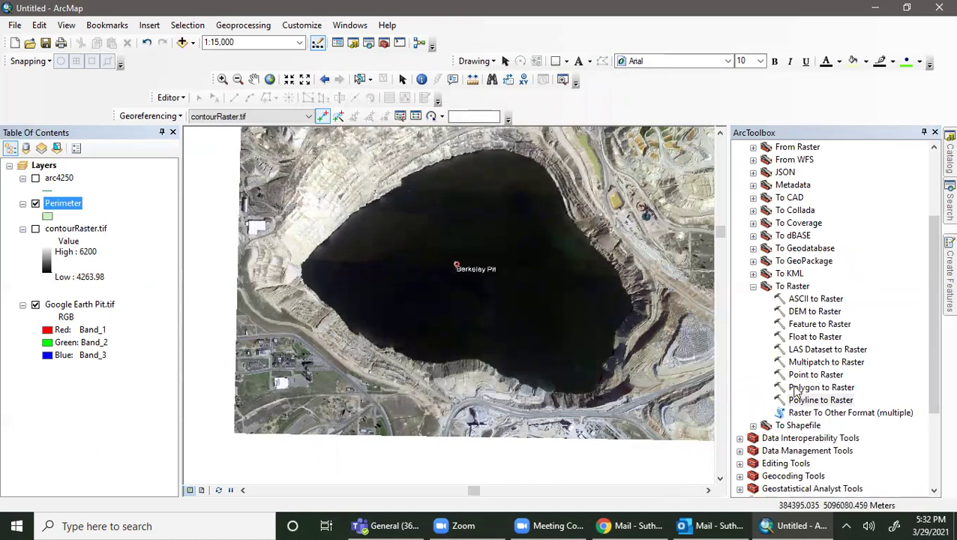
Start an edit session on the Perimeter layer, with the whole pit lake in view, and open the editing commands
click(720, 136)
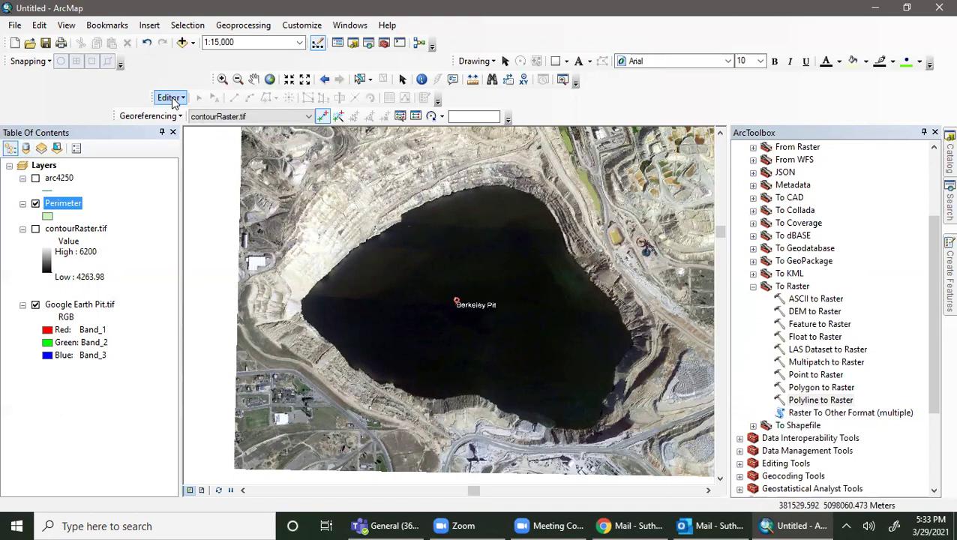
right_click(73, 203)
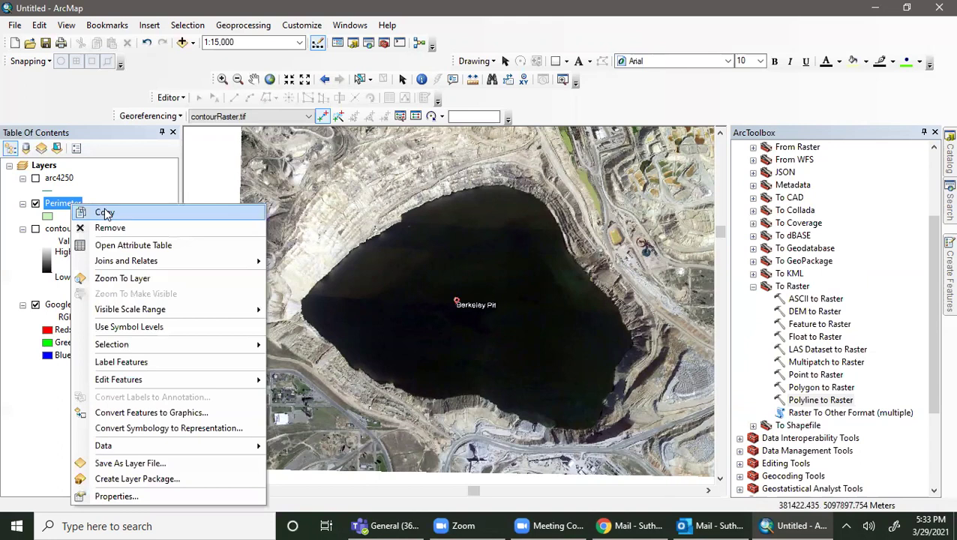
mouse_move(105, 381)
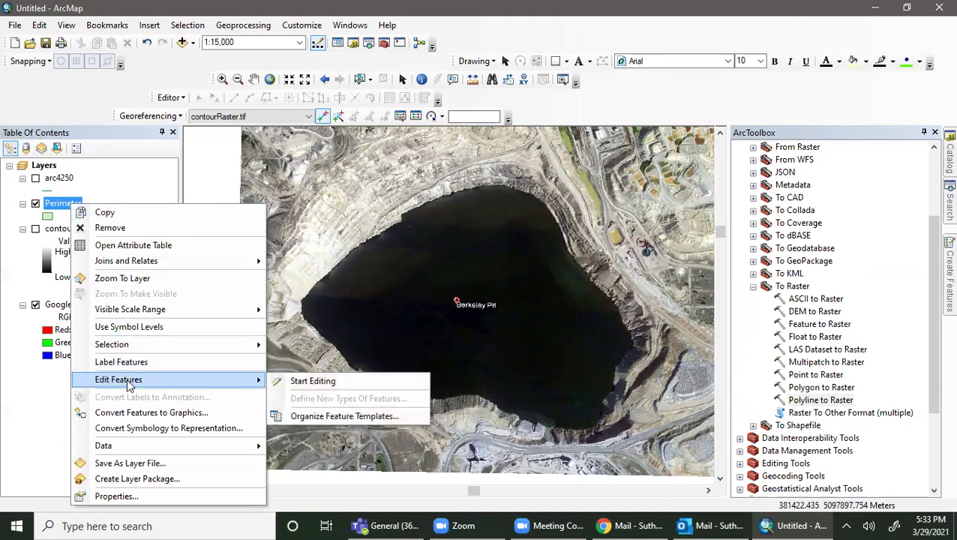
click(300, 381)
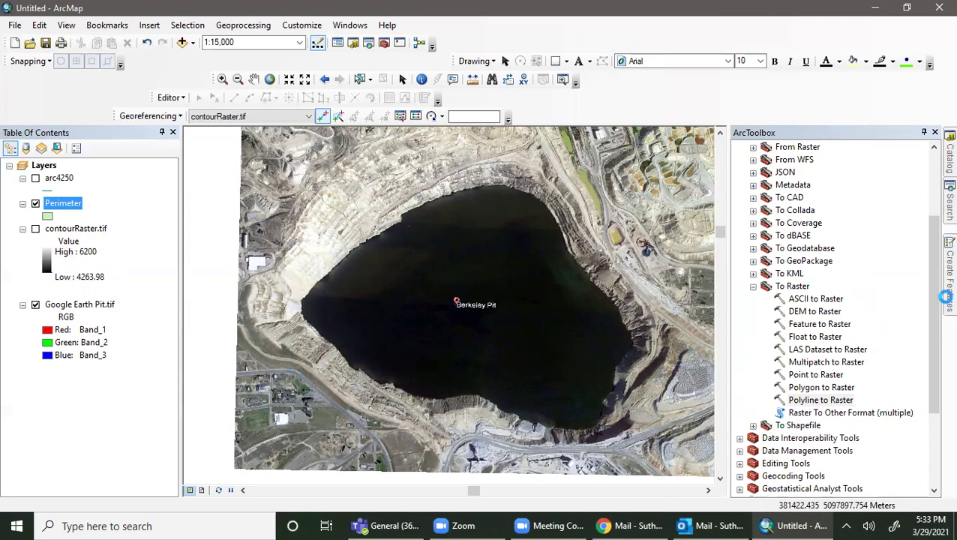
click(635, 91)
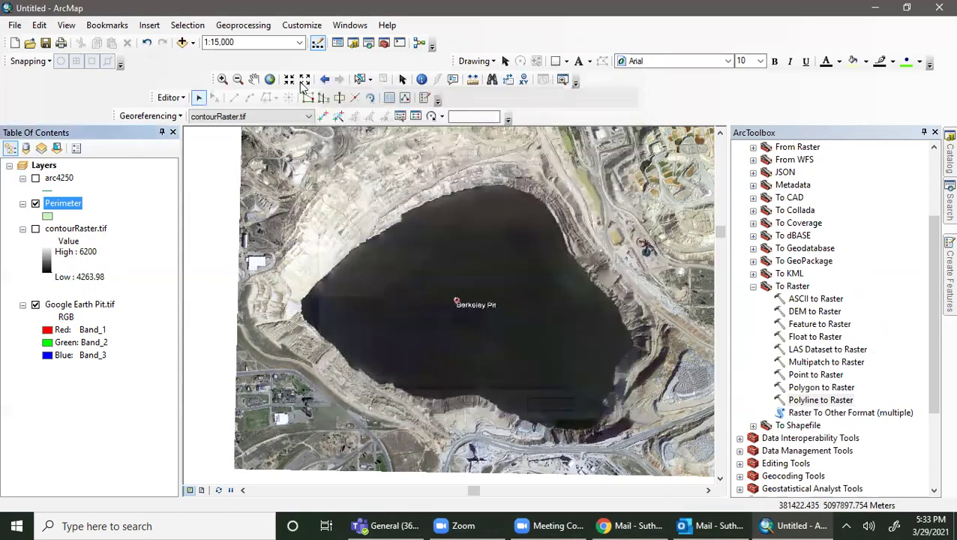
click(174, 101)
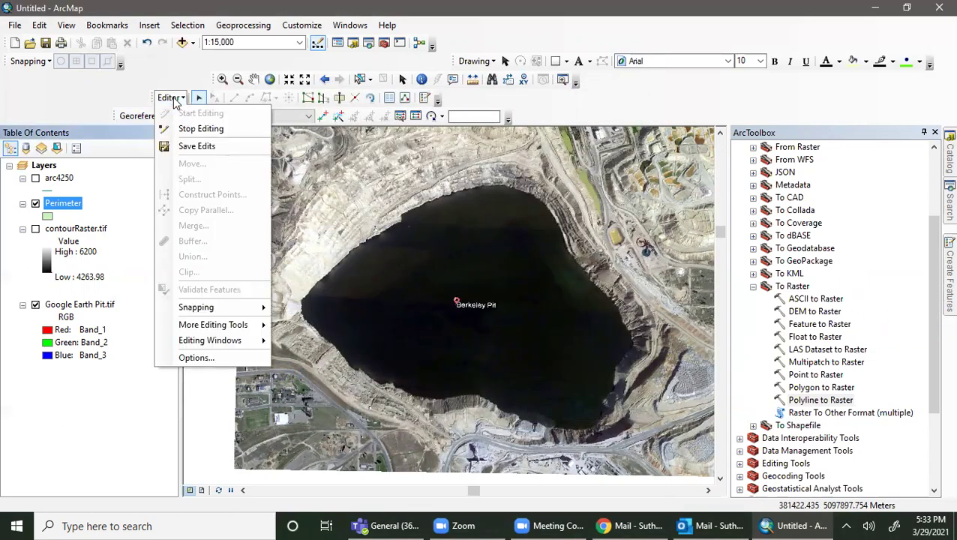
Bring up the Create Features window and choose the Perimeter template with the Polygon construction tool
mouse_move(193, 350)
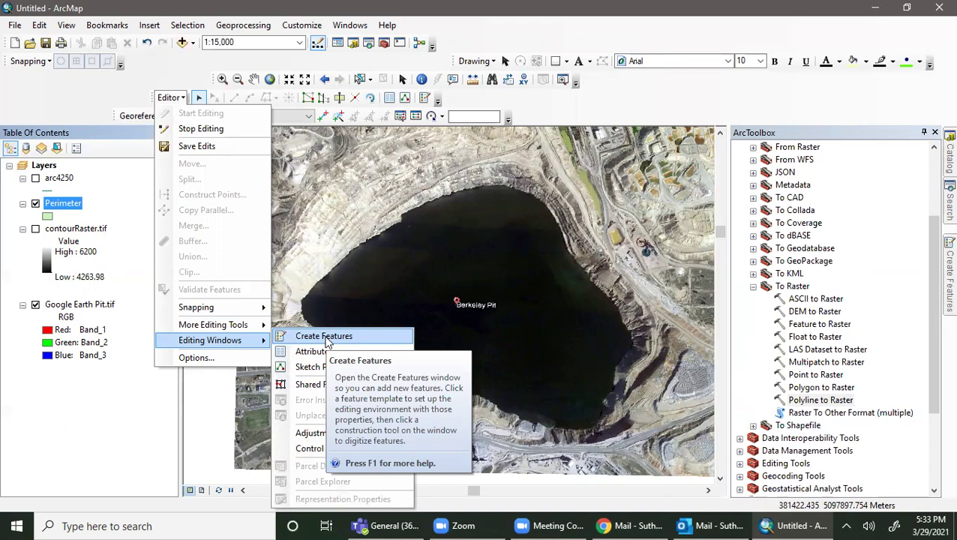
click(324, 338)
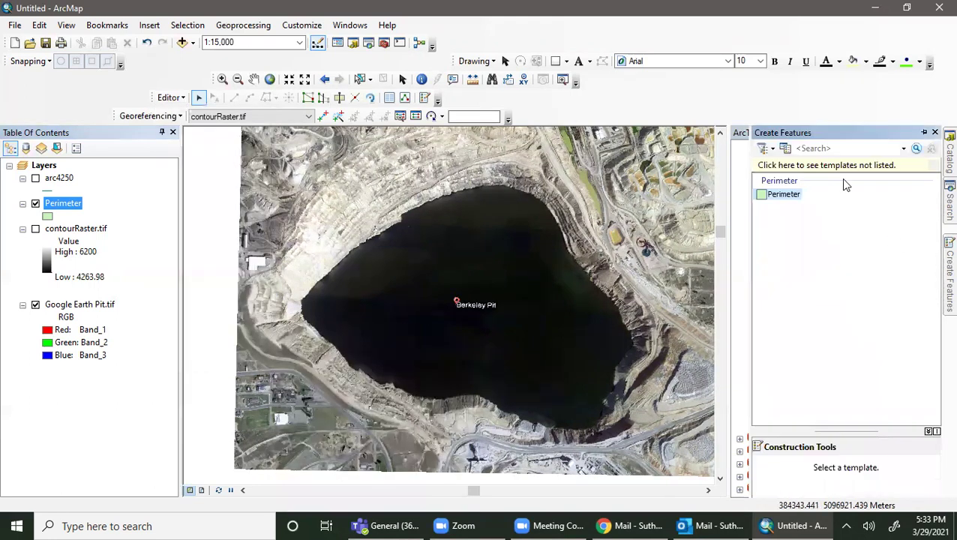
click(784, 195)
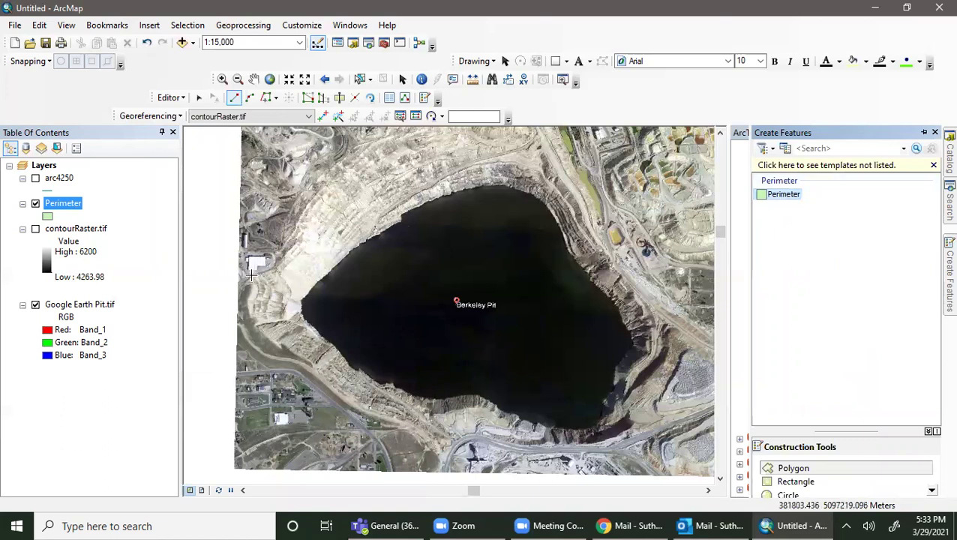
Begin the Perimeter polygon beside the white building west of the pit and trace the outer western and southern rim
click(252, 277)
click(248, 298)
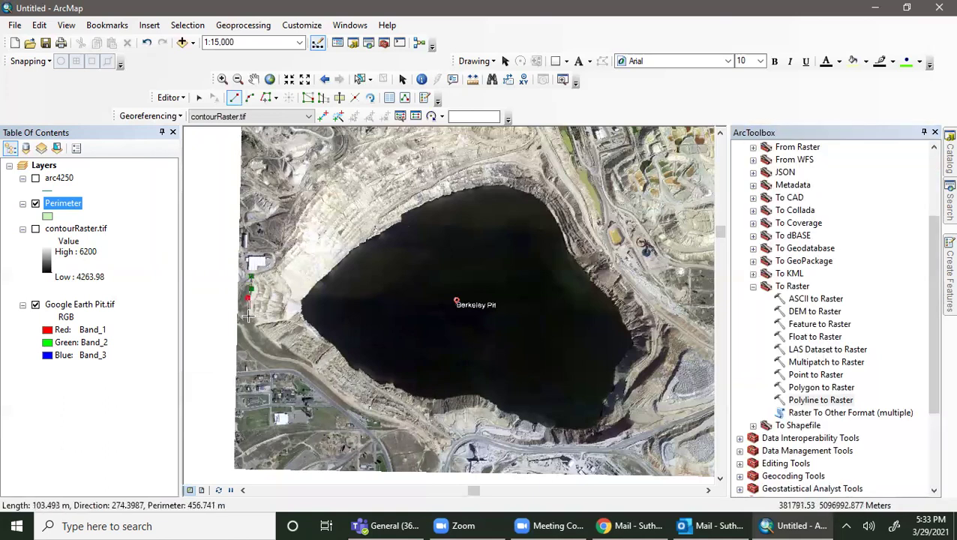
click(249, 316)
click(268, 339)
click(290, 351)
click(333, 390)
click(370, 416)
click(403, 422)
click(433, 440)
click(470, 434)
click(504, 435)
click(521, 441)
click(545, 442)
click(582, 442)
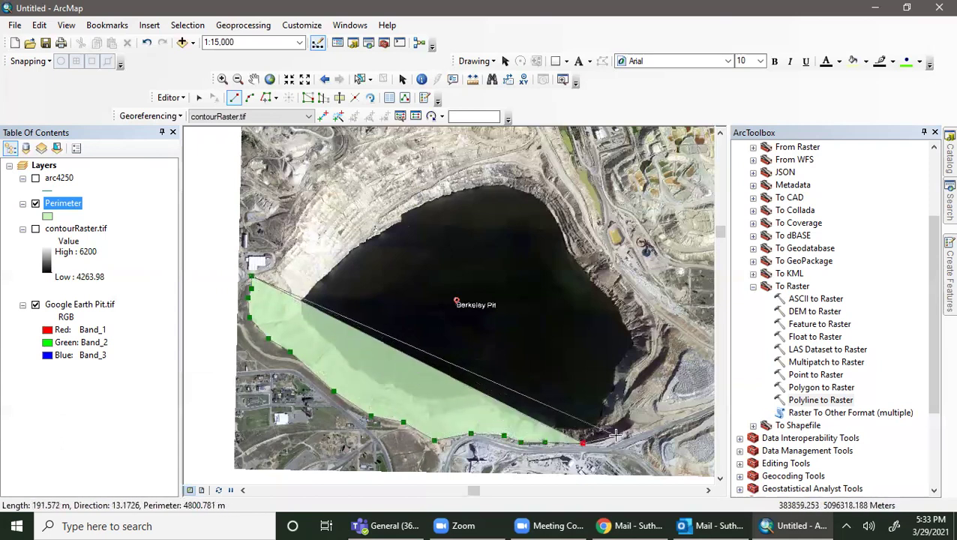
Continue the Perimeter polygon around the pit's southeast corner and up the eastern rim toward the north
click(615, 436)
click(639, 427)
click(660, 399)
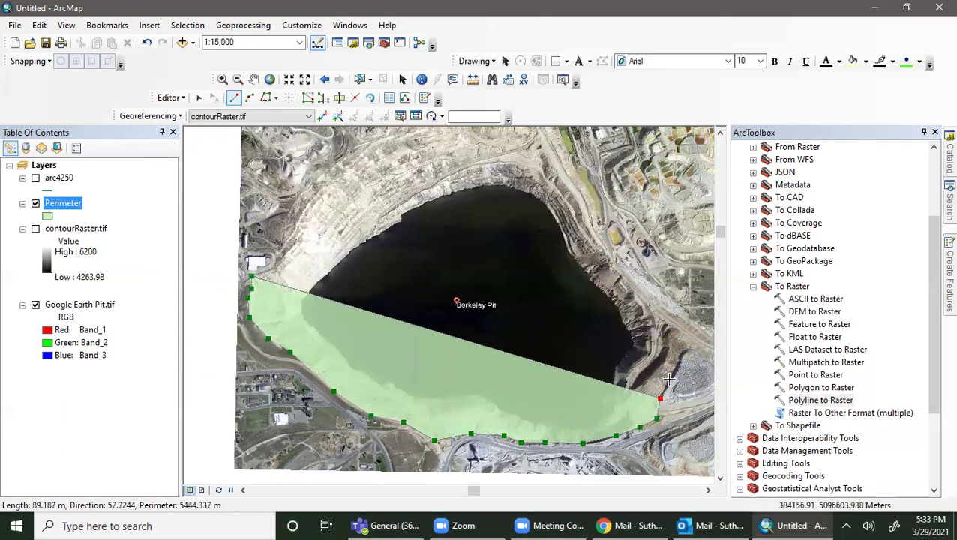
click(672, 373)
click(684, 351)
click(680, 342)
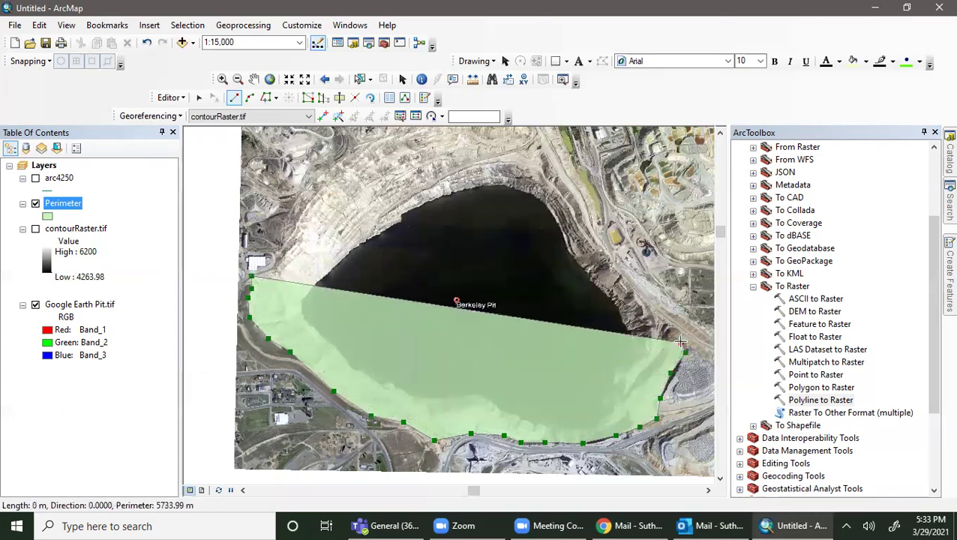
click(653, 318)
click(630, 286)
click(609, 260)
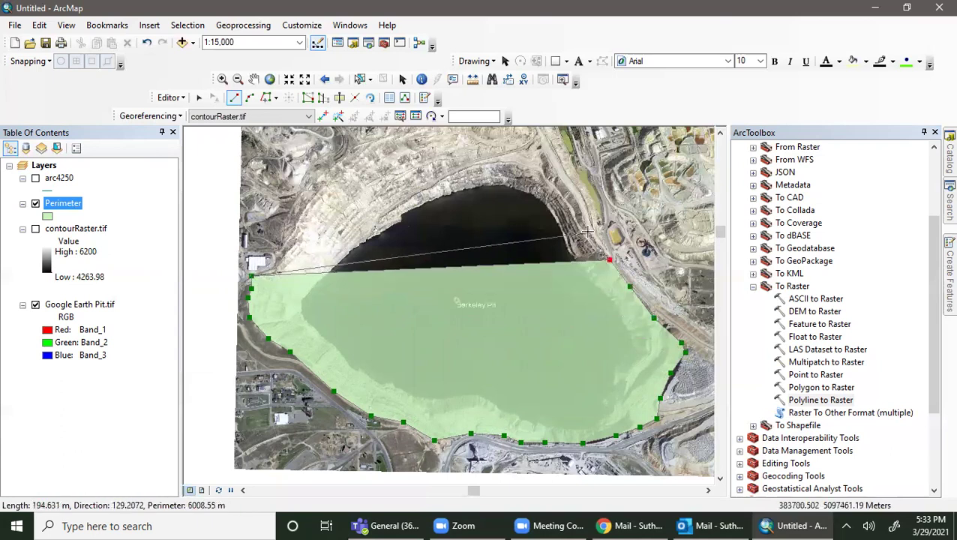
click(588, 231)
click(583, 213)
click(567, 188)
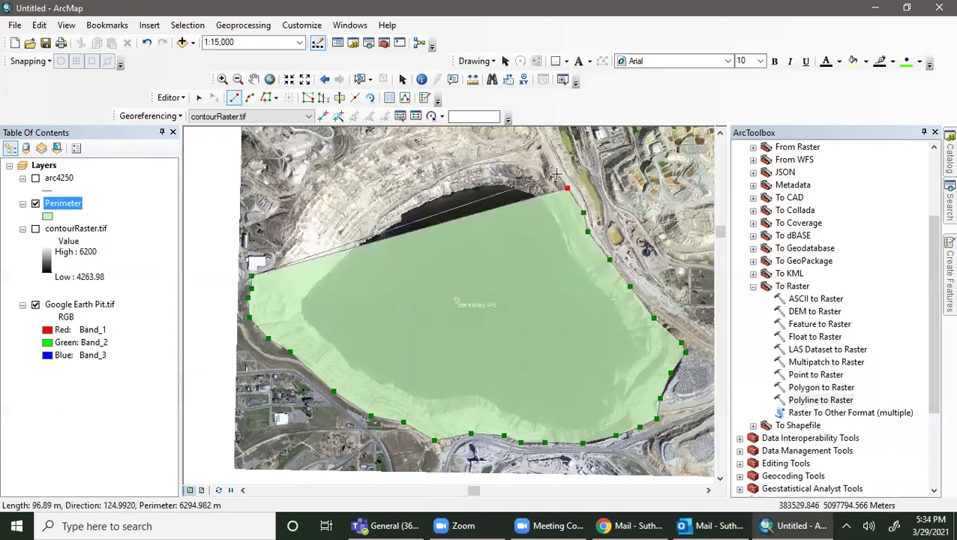
click(557, 175)
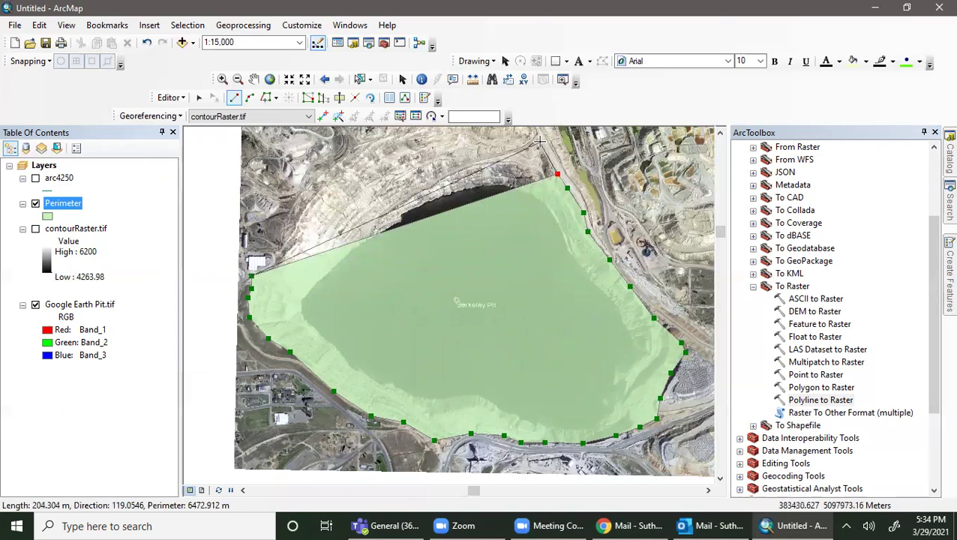
Trace the northern and northwestern rim back toward the white building and finish the Perimeter polygon
click(720, 133)
click(720, 134)
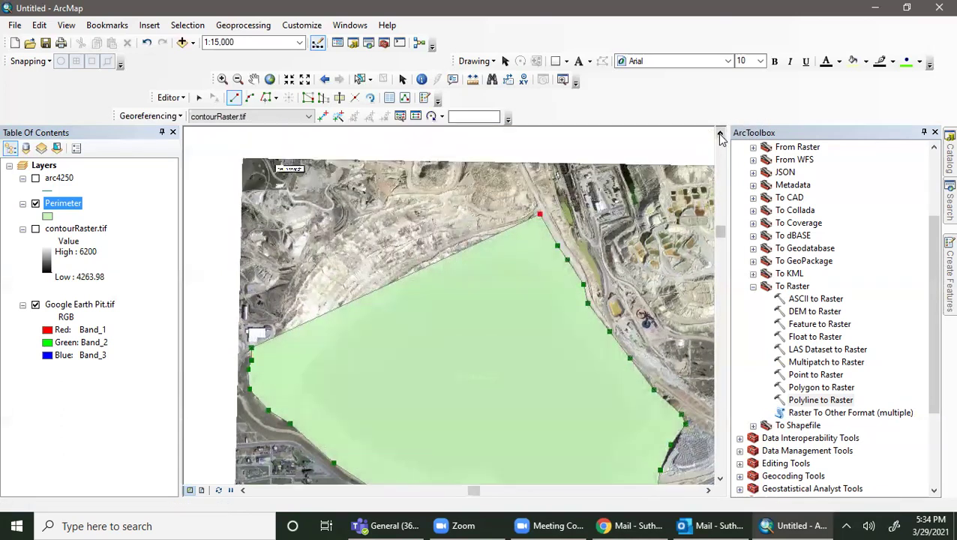
click(531, 212)
click(496, 220)
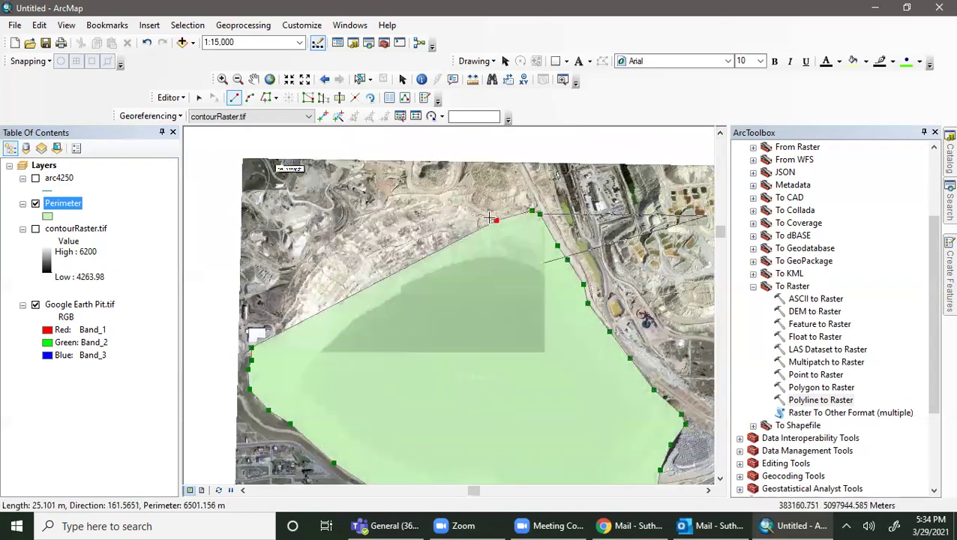
click(477, 214)
click(467, 199)
click(434, 198)
click(396, 198)
click(381, 208)
click(354, 220)
click(334, 235)
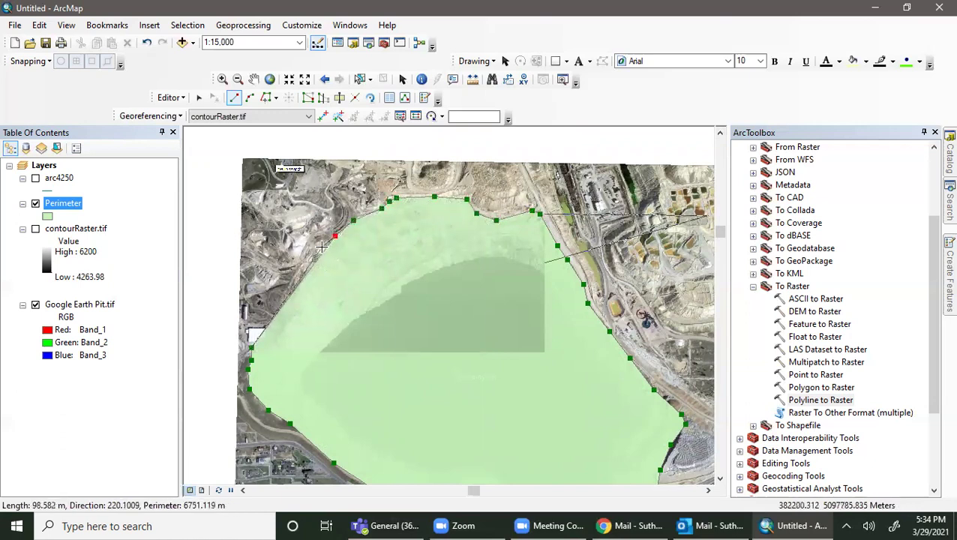
click(318, 249)
click(299, 281)
click(291, 309)
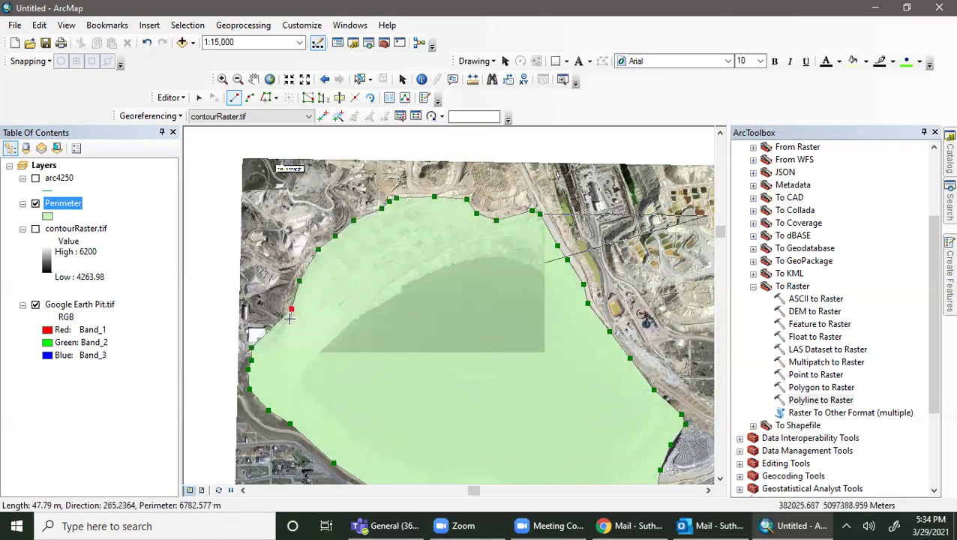
click(283, 326)
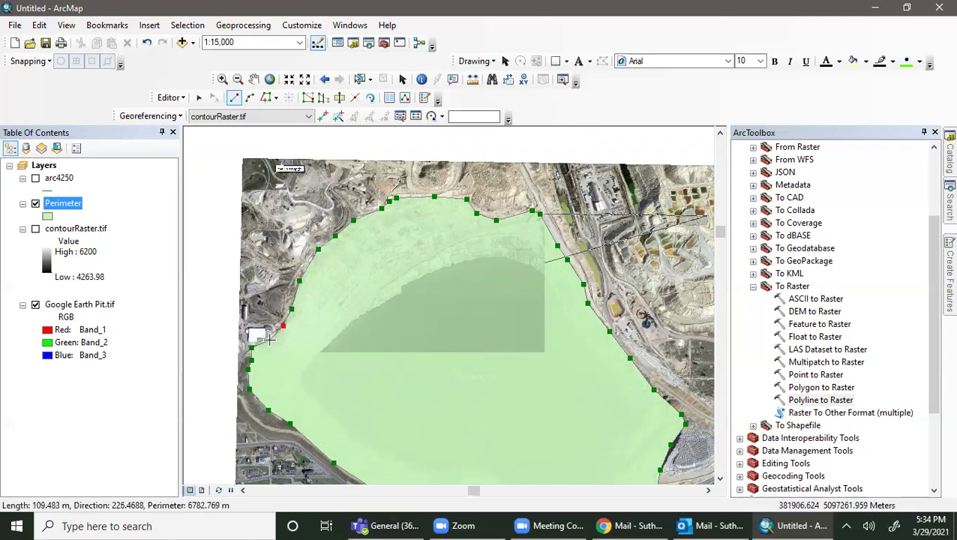
double_click(269, 339)
Change the Perimeter layer's symbol to Hollow with an outline width of 1
click(46, 216)
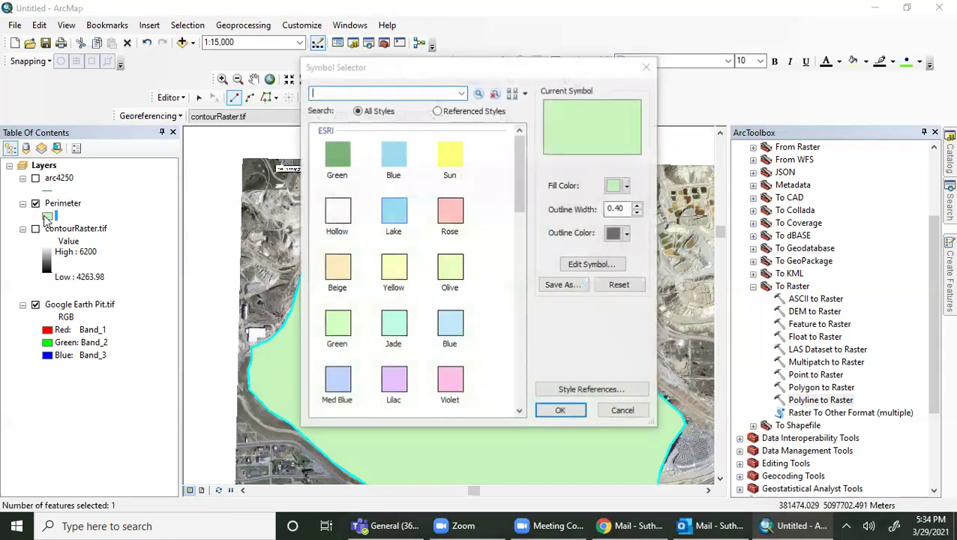
click(337, 214)
click(637, 206)
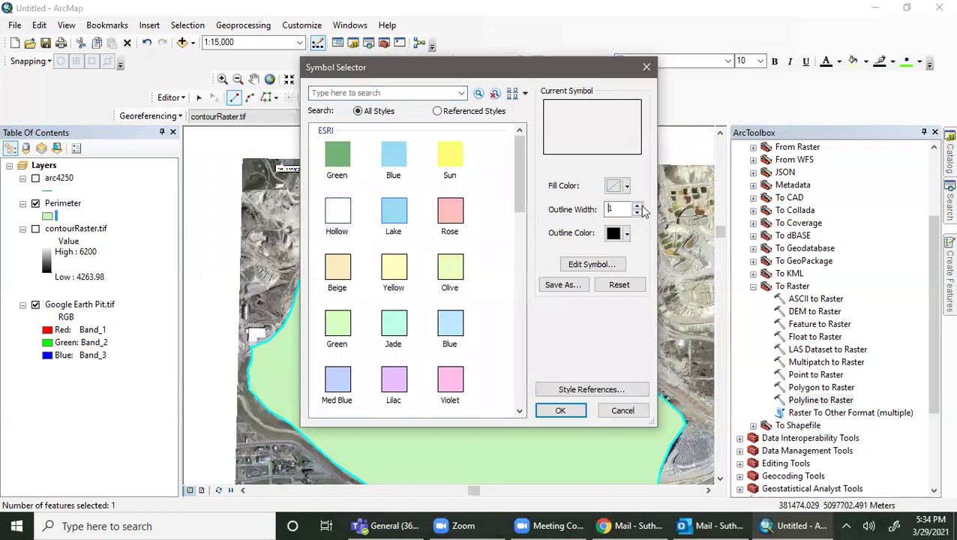
click(559, 410)
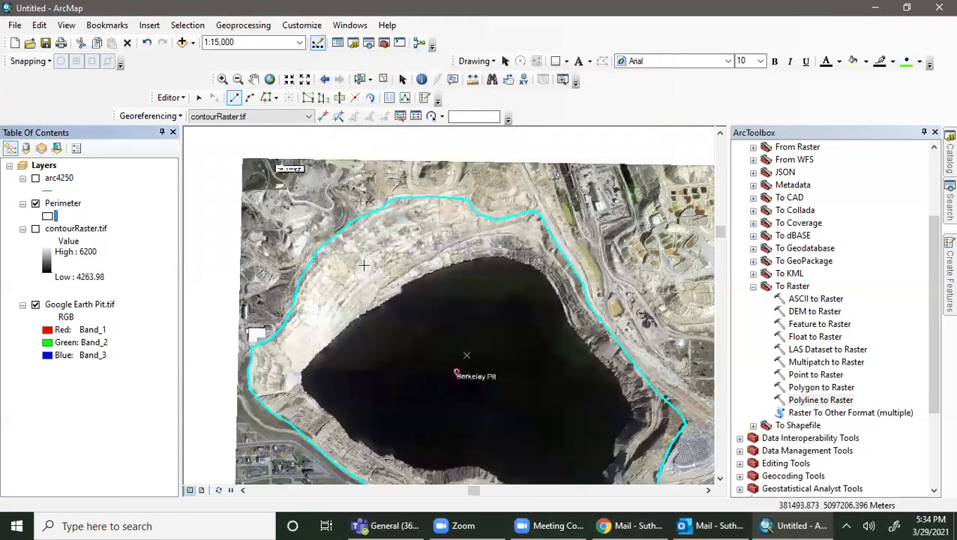
scroll(615, 330, up, 1)
scroll(615, 330, down, 2)
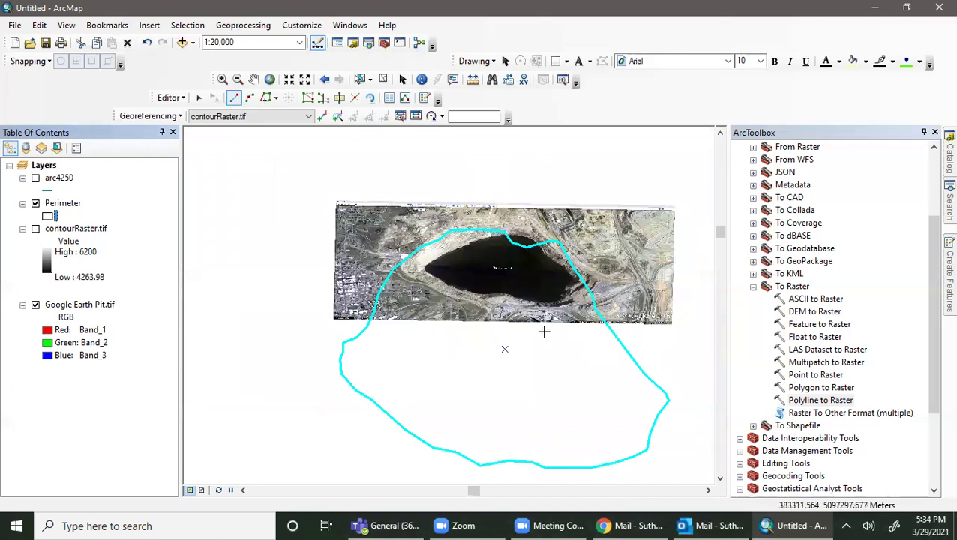
scroll(543, 331, down, 1)
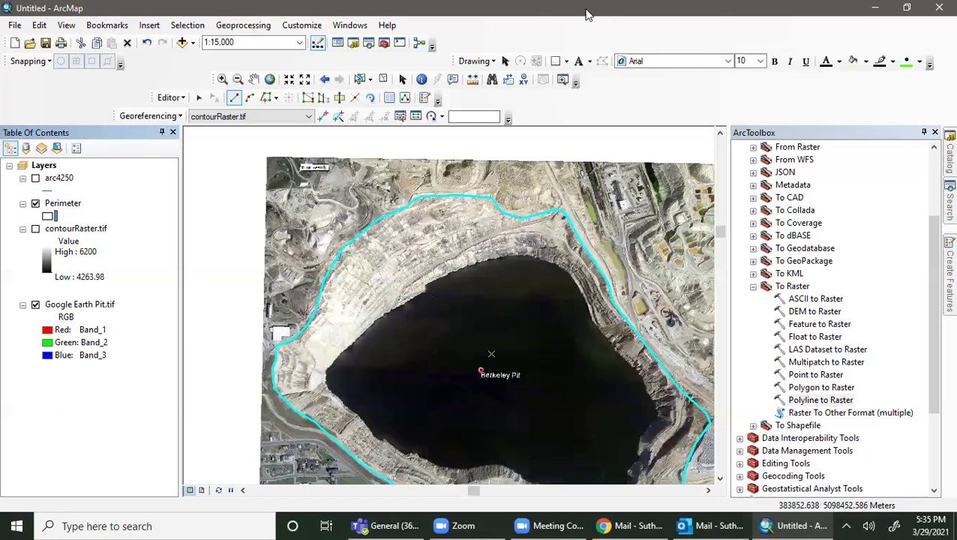
click(312, 224)
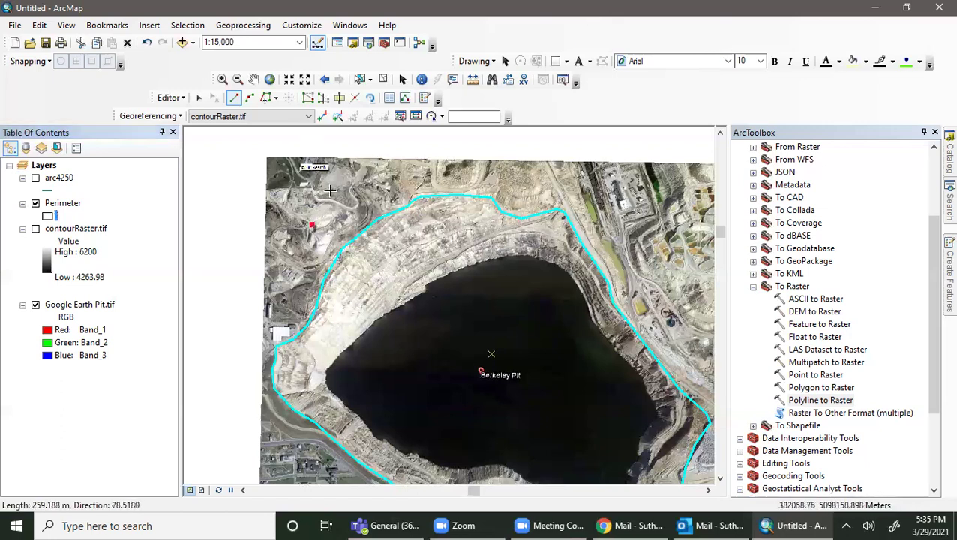
right_click(312, 225)
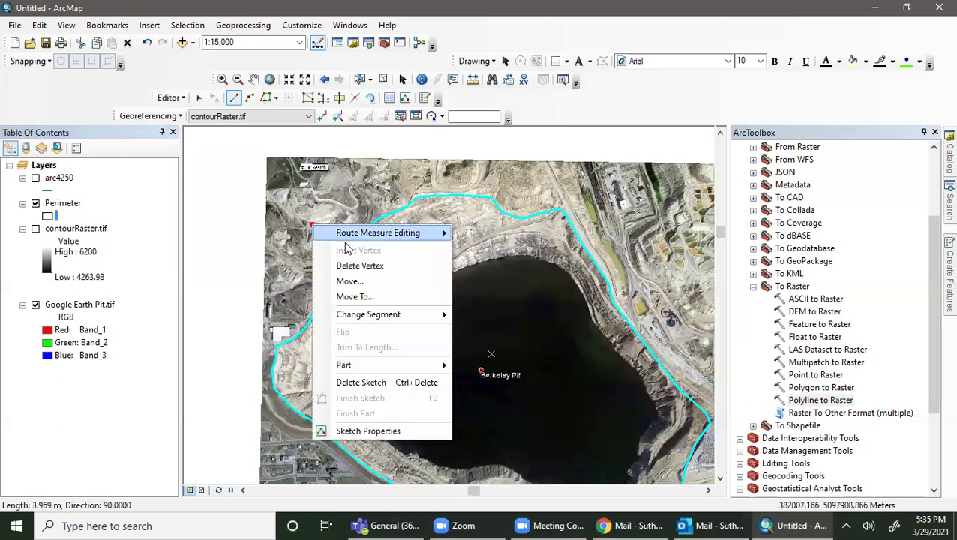
click(345, 266)
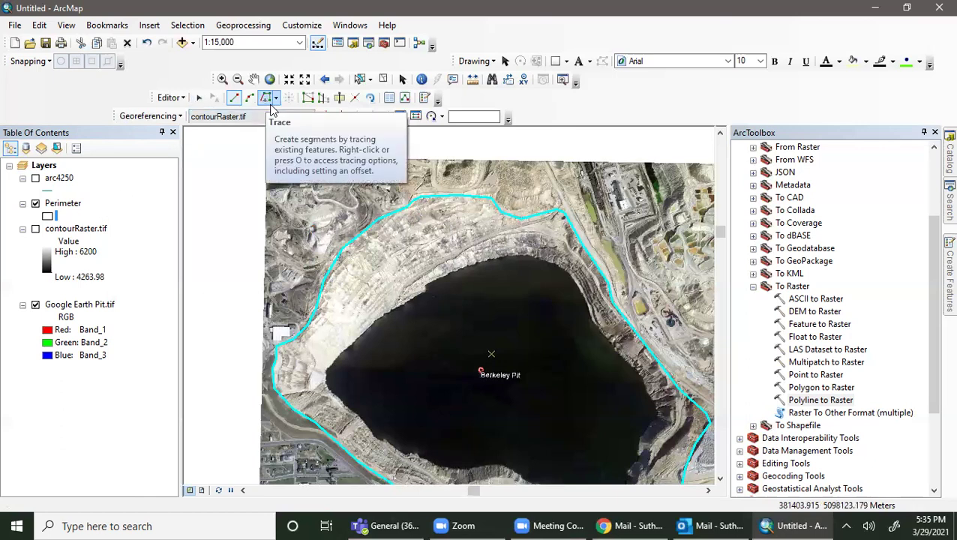
Edit the Perimeter polygon's vertices, moving the middle vertex on the northern rim slightly to the west
click(276, 102)
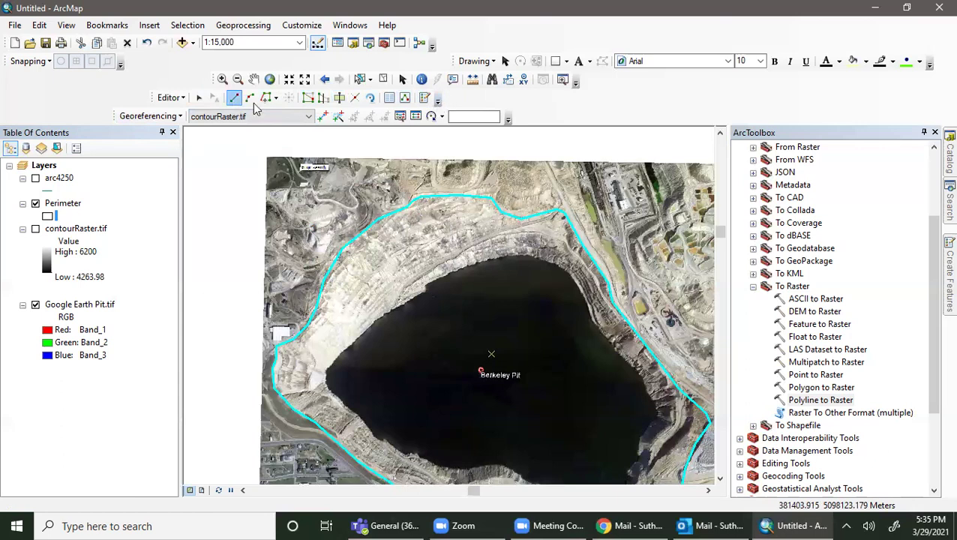
click(308, 102)
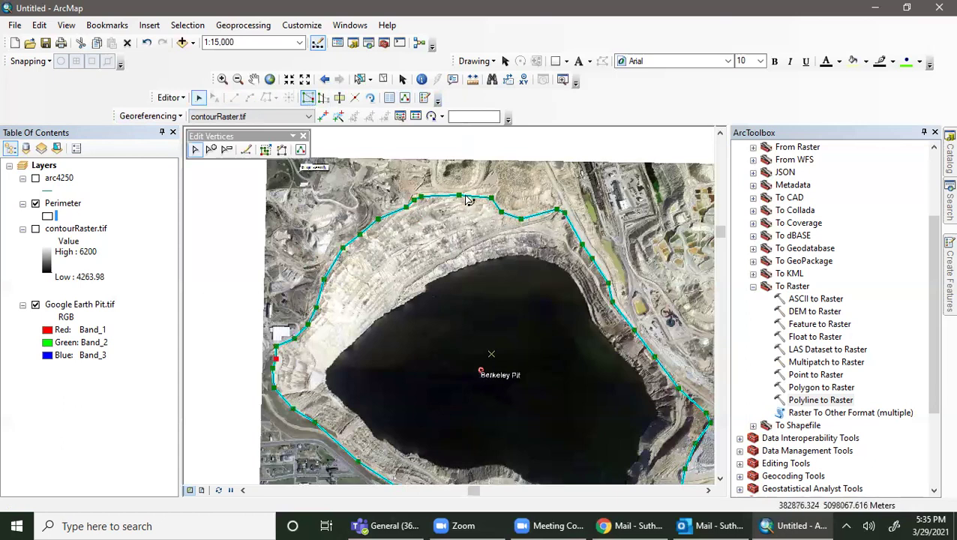
mouse_move(458, 196)
mouse_down()
mouse_move(457, 251)
mouse_move(450, 194)
mouse_up()
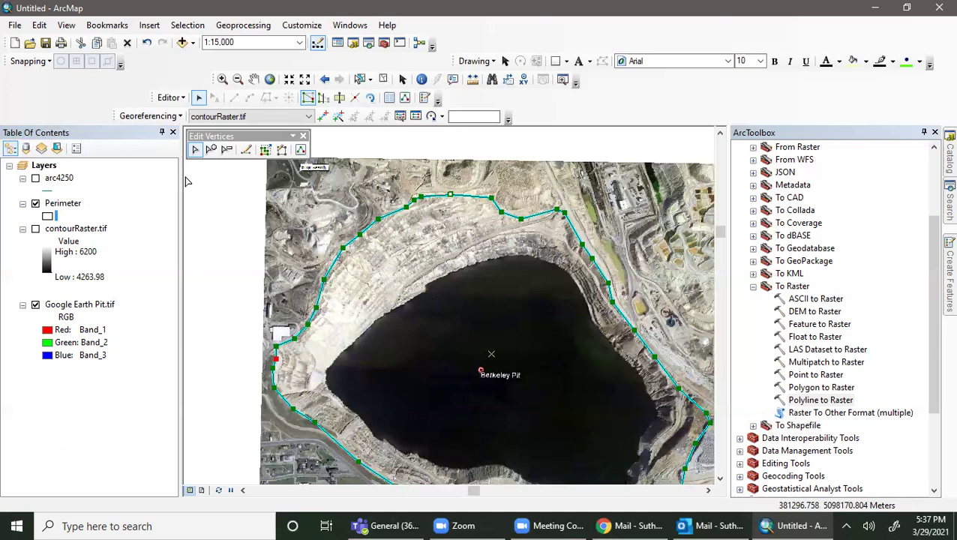
Stop the edit session and save the edits to the Perimeter layer
click(168, 97)
click(186, 129)
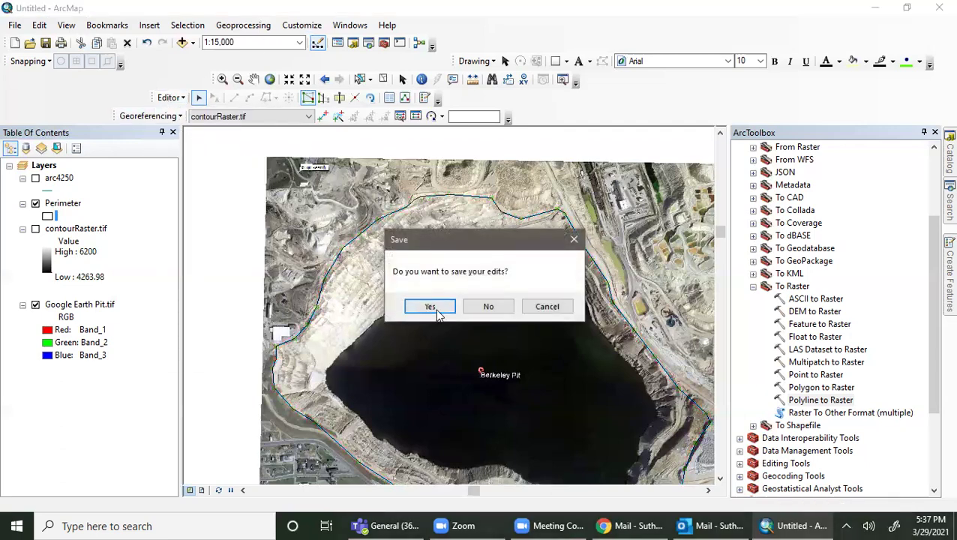
click(432, 309)
Set the Perimeter layer's outline width to 5 and turn contourRaster.tif back on
click(47, 216)
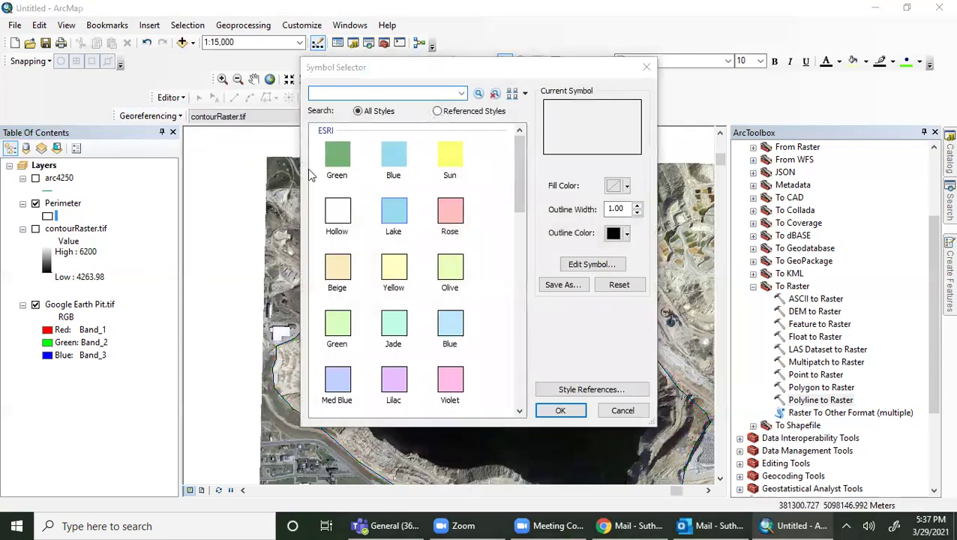
click(638, 206)
click(637, 205)
click(637, 205)
click(638, 205)
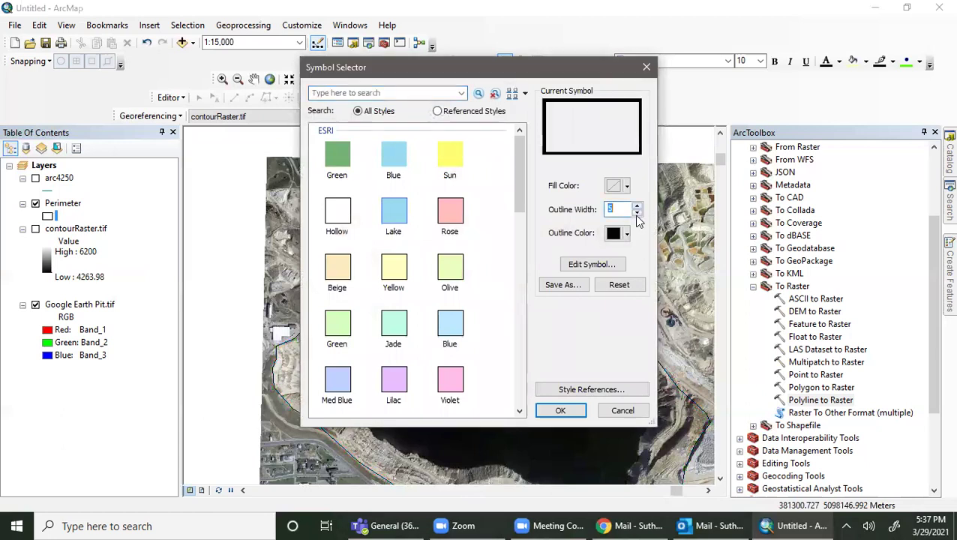
click(561, 412)
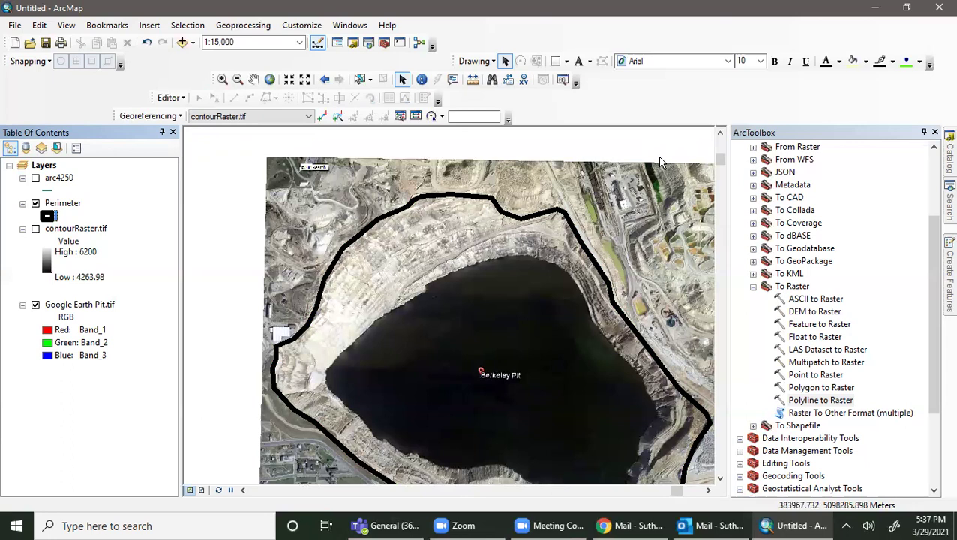
click(35, 229)
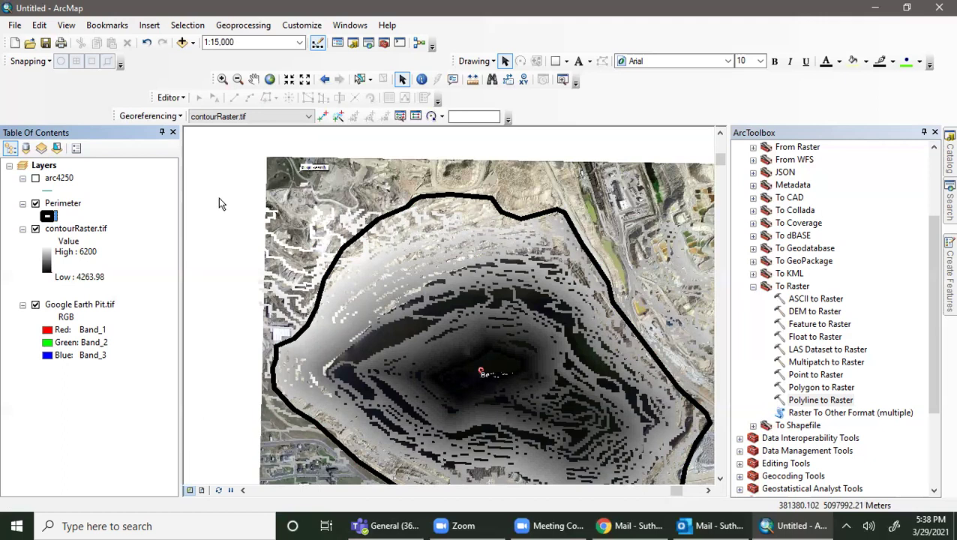
click(198, 27)
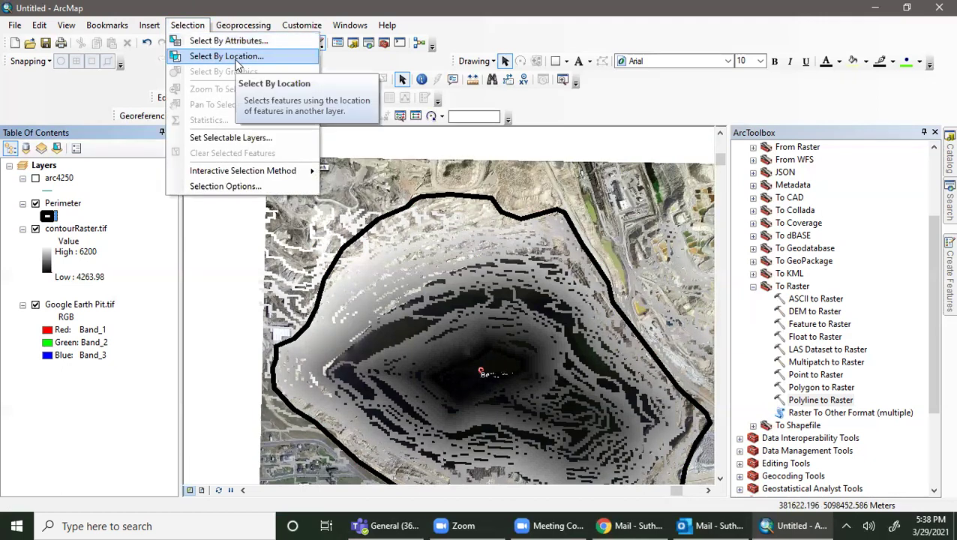
click(238, 57)
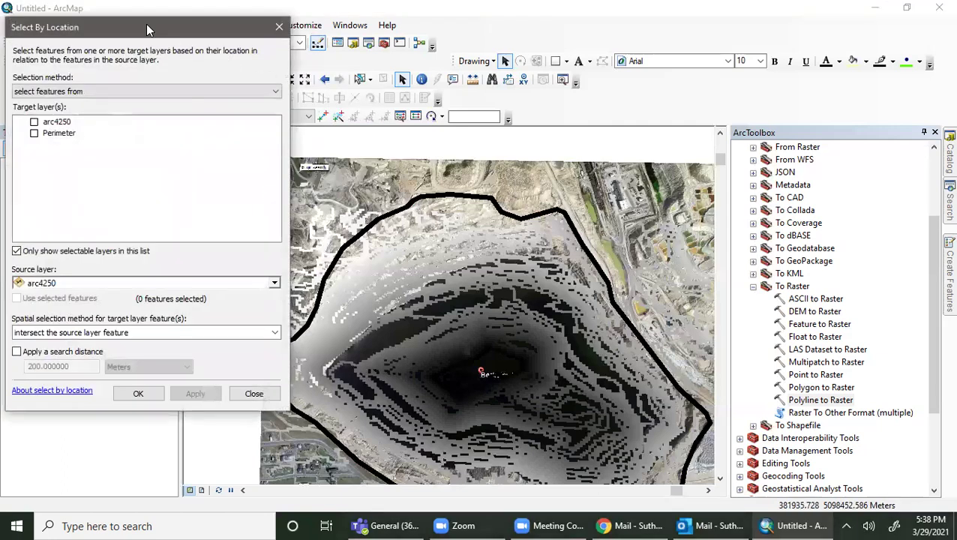
drag(149, 32, 602, 36)
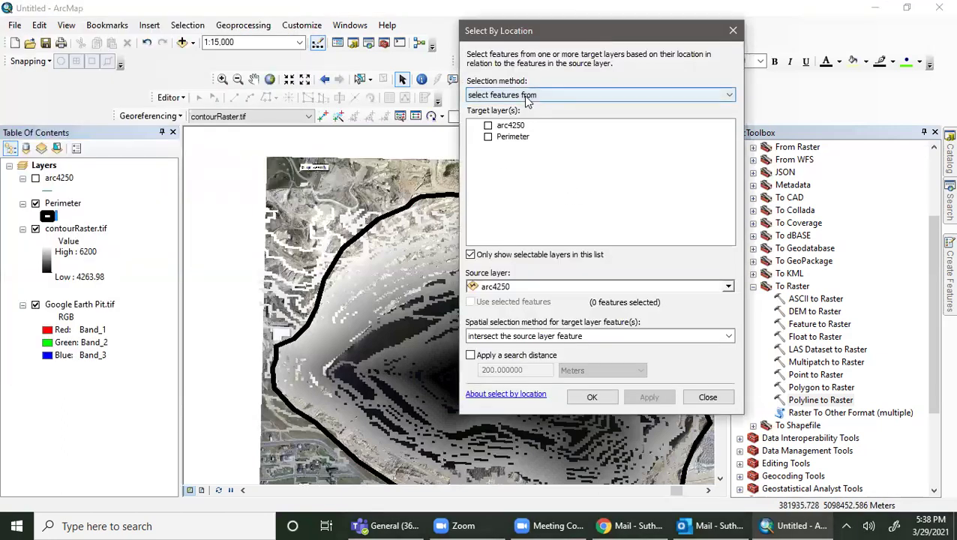
click(563, 95)
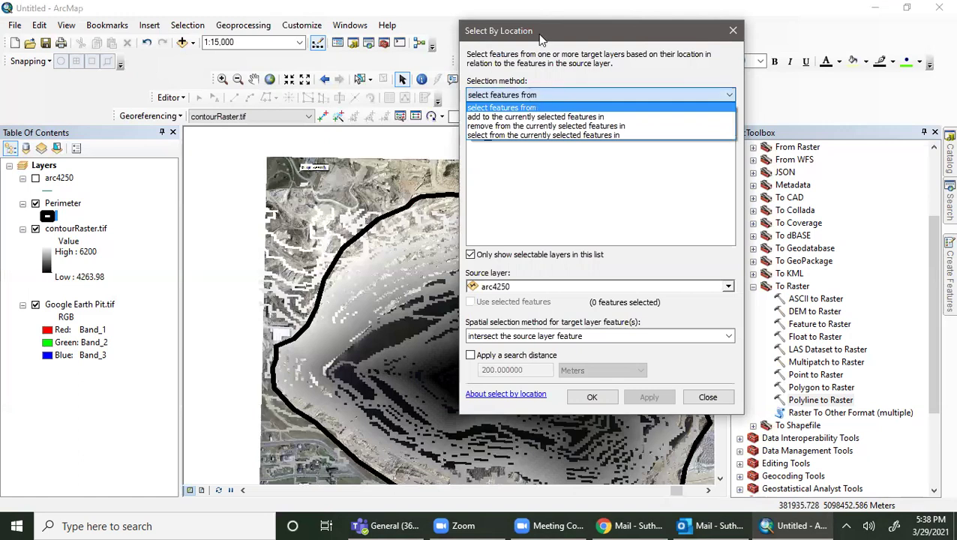
click(598, 41)
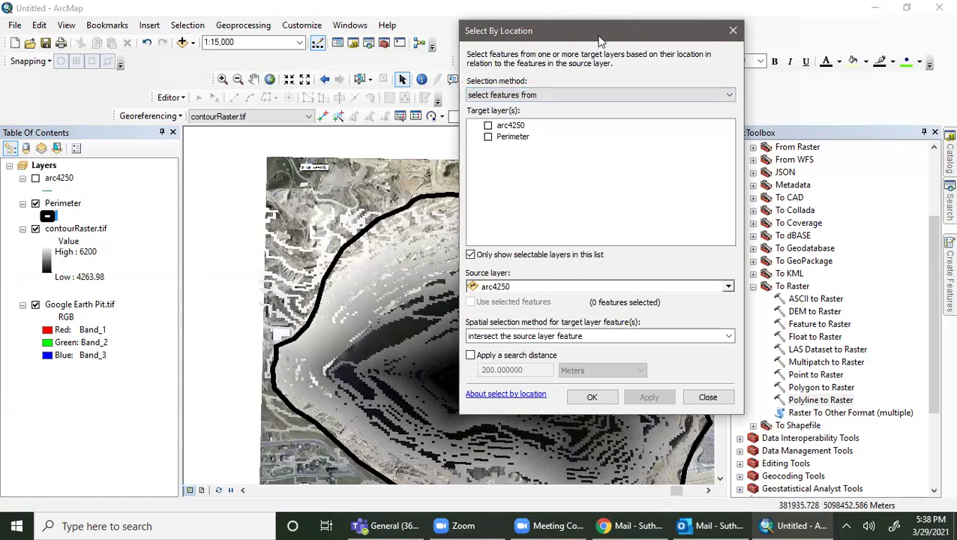
click(733, 30)
click(144, 345)
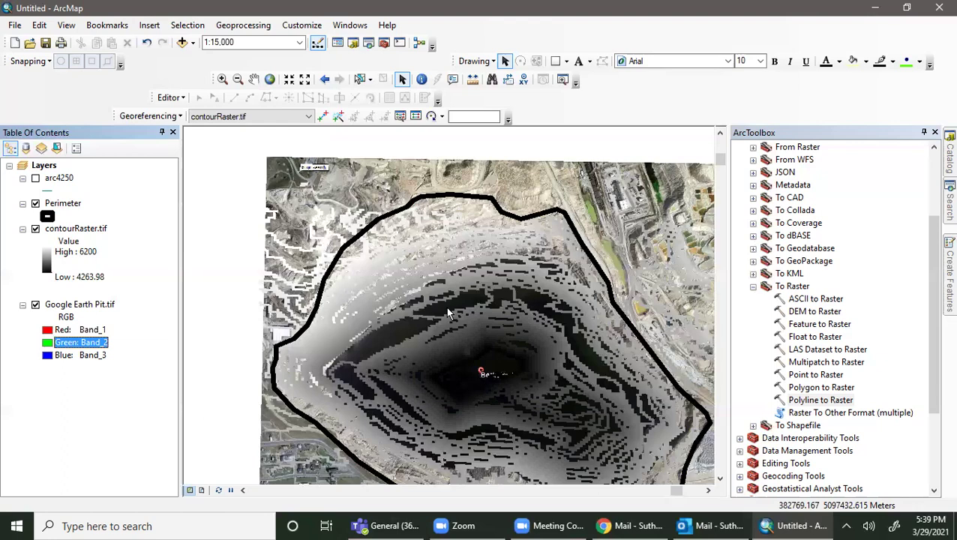
scroll(448, 313, up, 2)
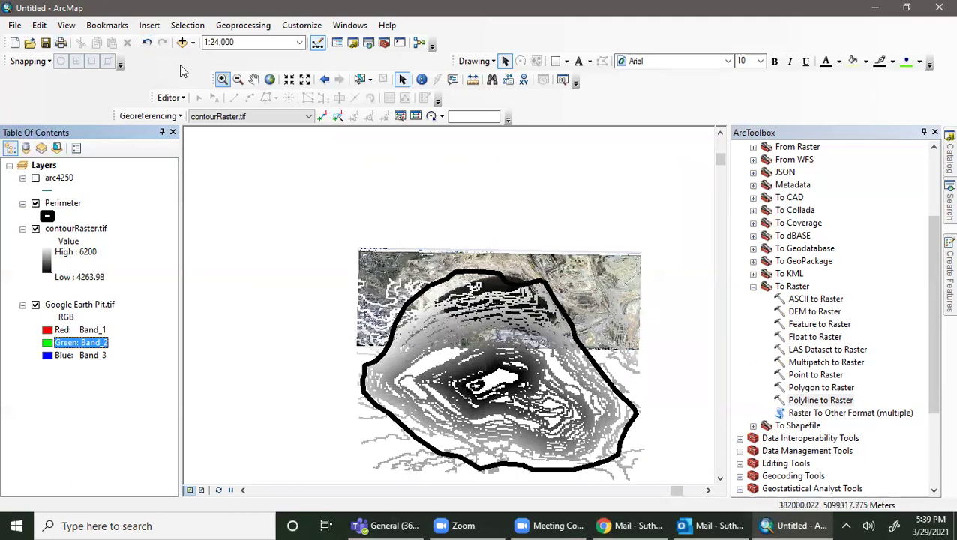
click(324, 78)
Open the Raster to Point tool from the From Raster conversion toolset
drag(935, 281, 930, 132)
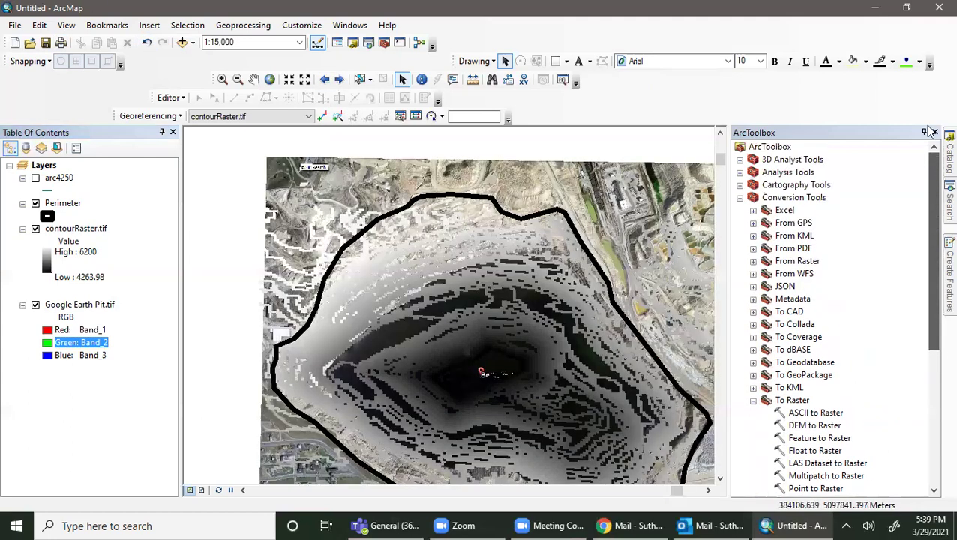
scroll(765, 360, down, 1)
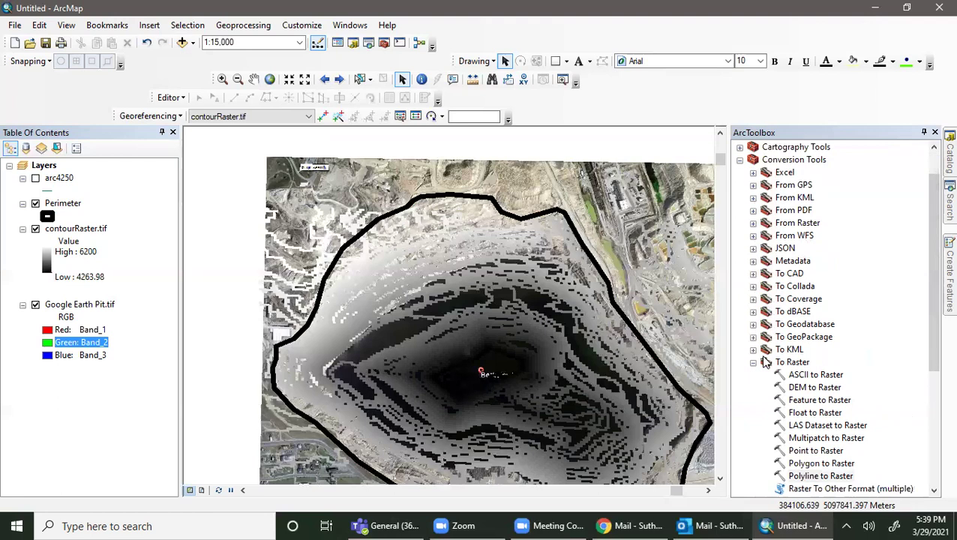
scroll(765, 362, down, 1)
click(753, 324)
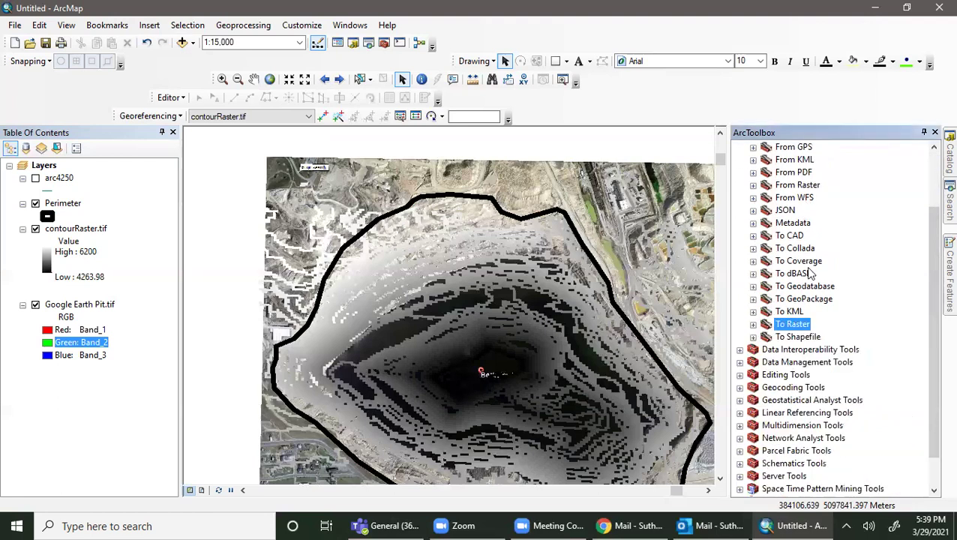
click(753, 186)
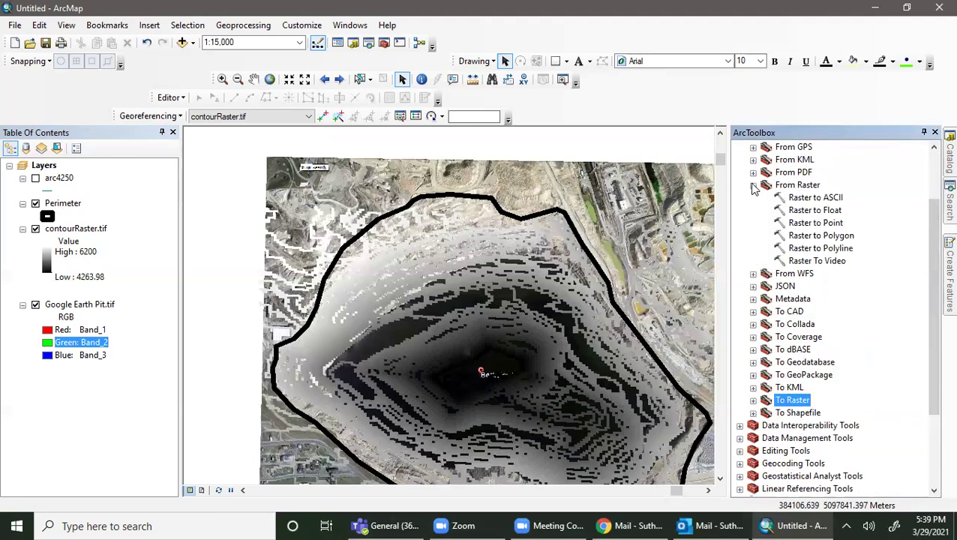
double_click(824, 223)
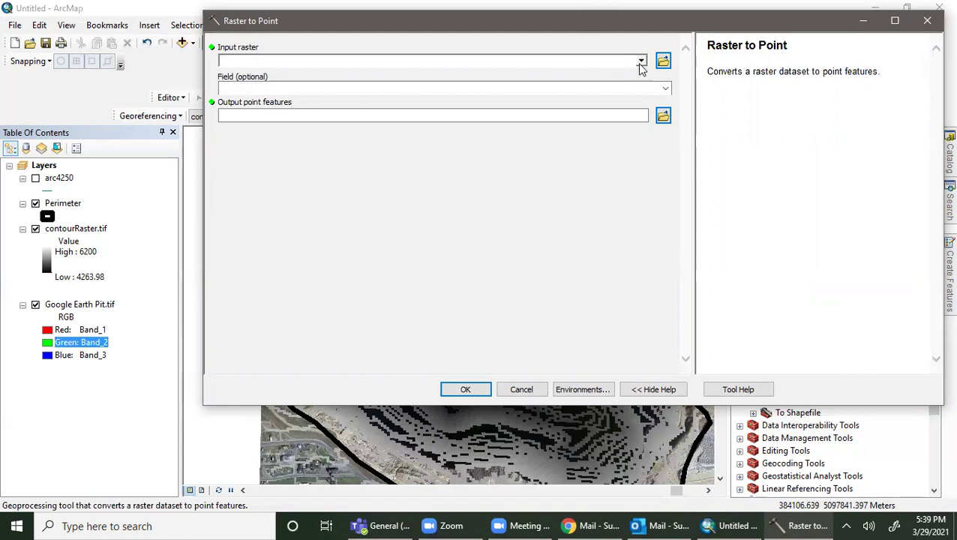
Set contourRaster.tif as the input raster for the point conversion, with Value as the field
click(642, 61)
click(280, 74)
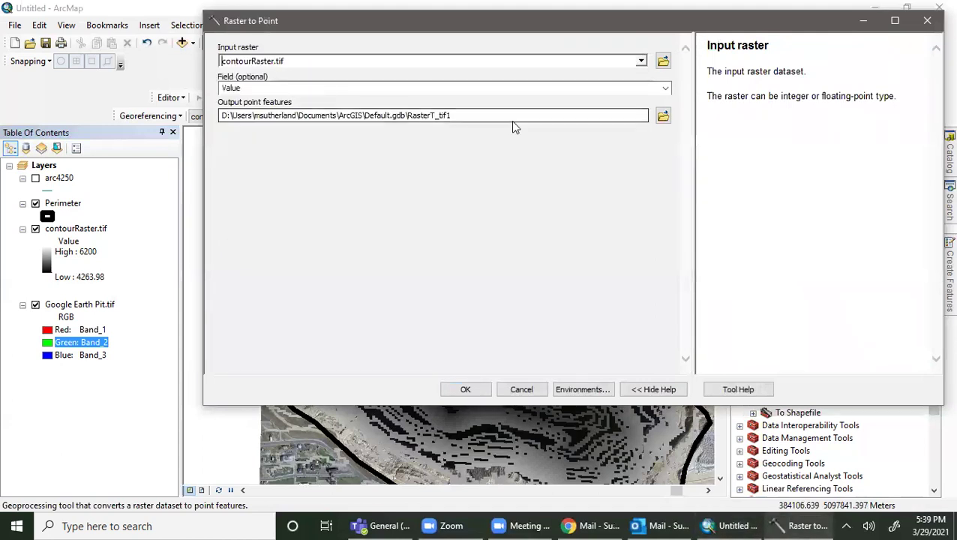
click(443, 90)
click(466, 90)
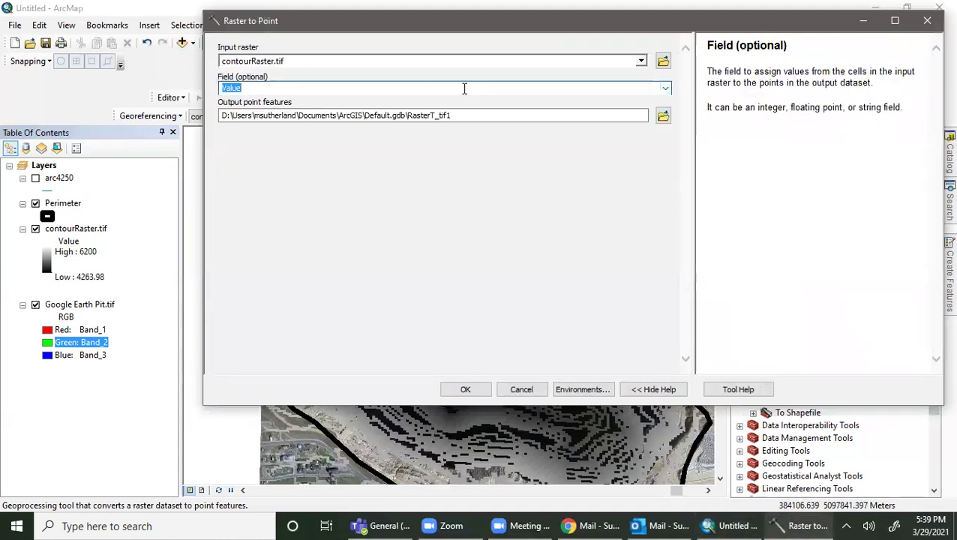
right_click(69, 229)
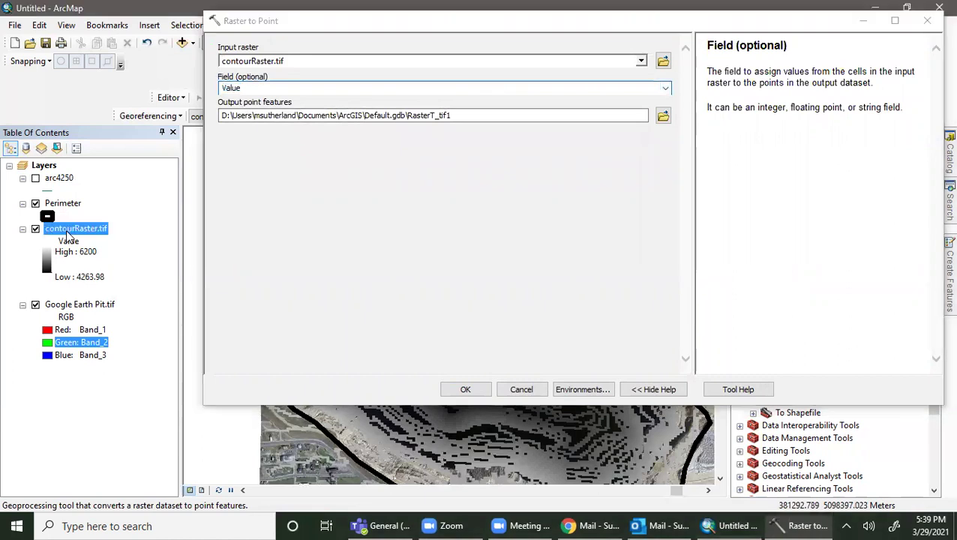
click(59, 178)
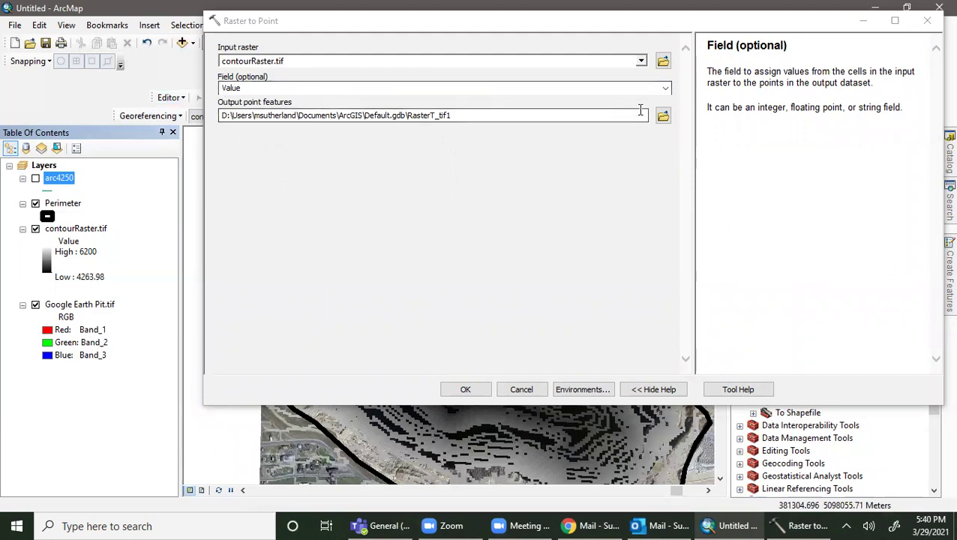
Run the conversion with the output points saved as Elevations in the Berkeley Pit folder, and turn off contourRaster.tif
click(577, 114)
click(663, 116)
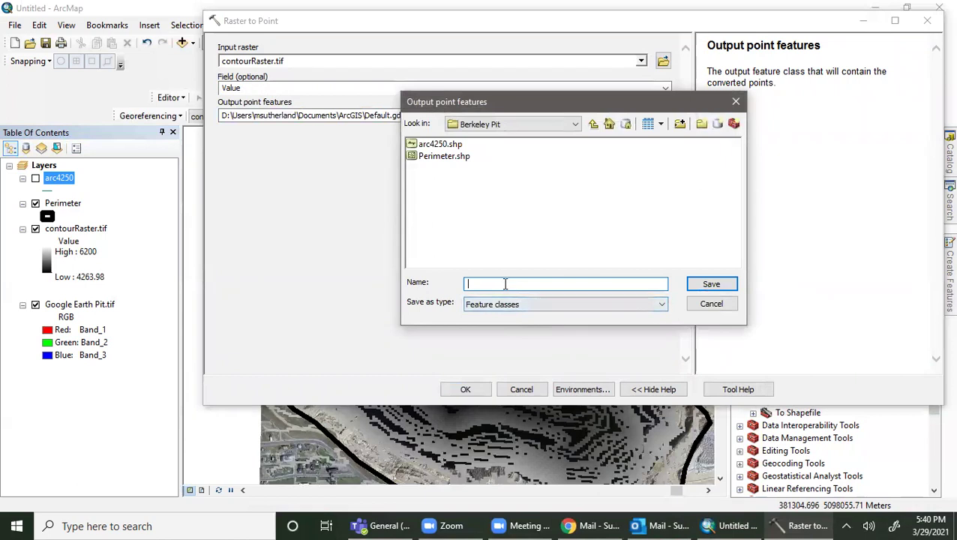
text(Elevations)
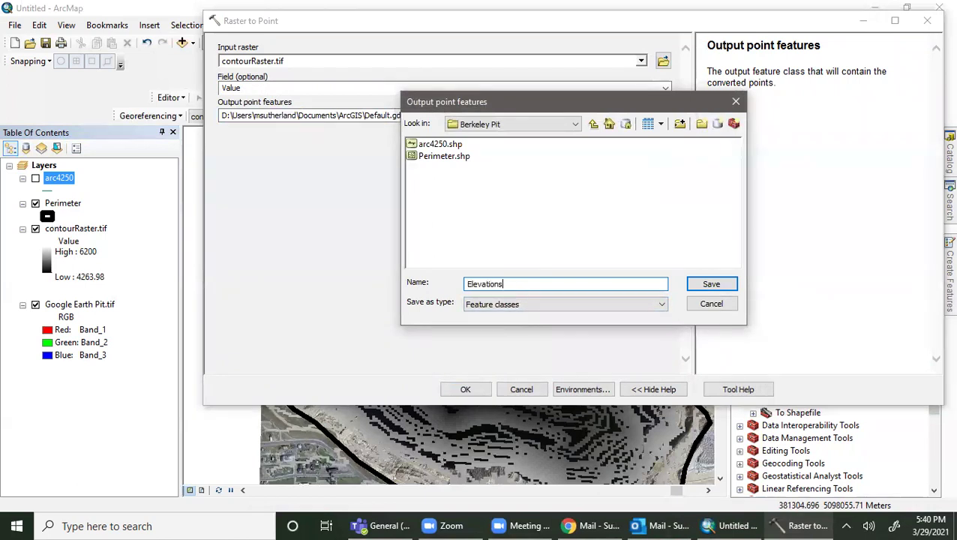
click(713, 289)
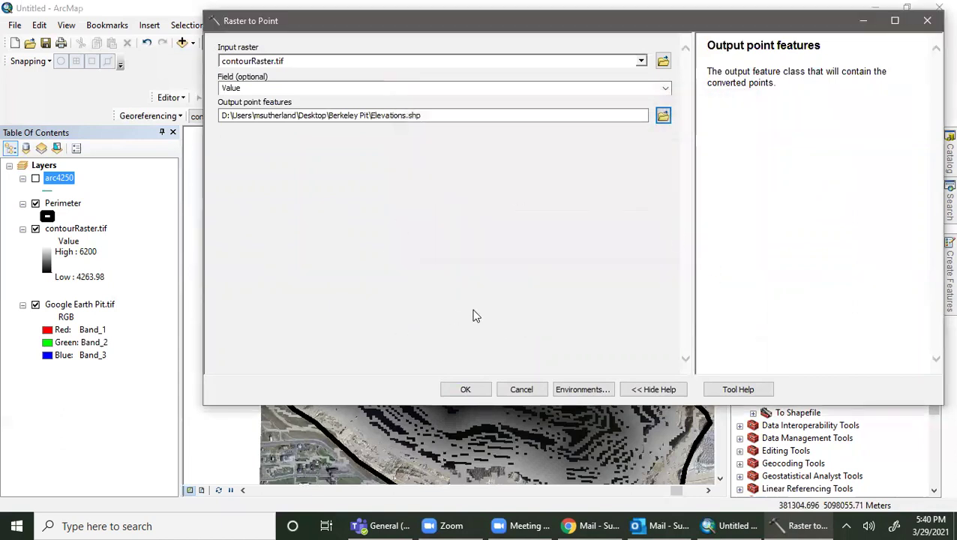
click(465, 391)
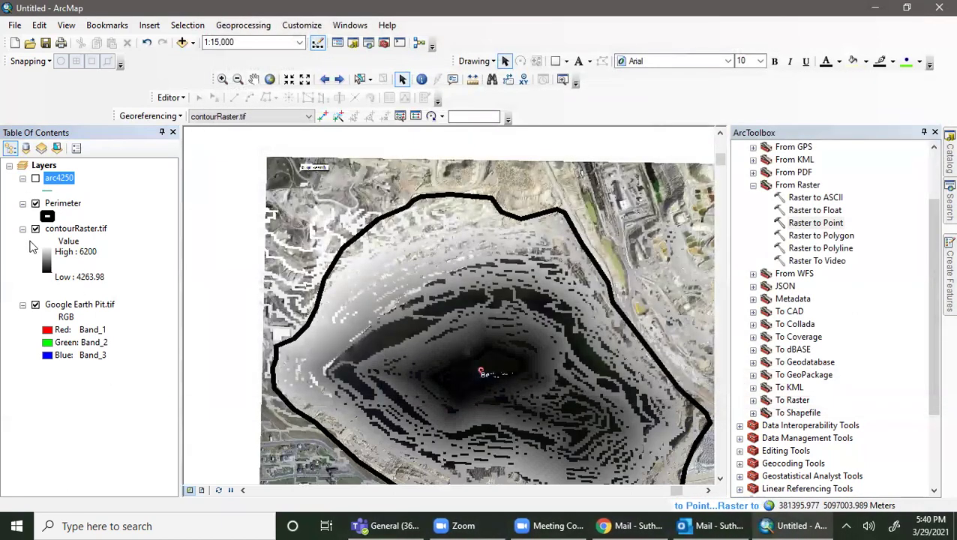
click(35, 229)
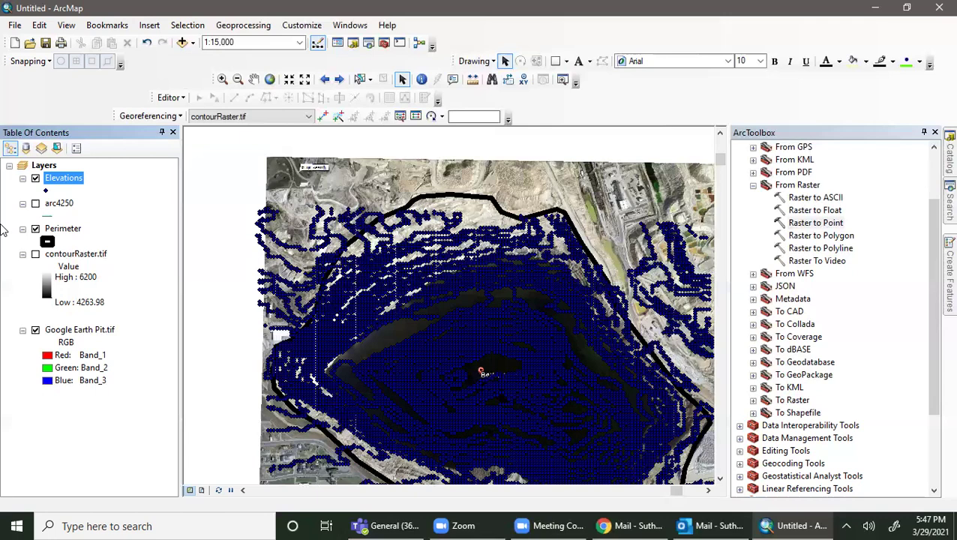
Select by location the Elevations points that are within the source layer feature, using Perimeter as the source layer
click(194, 25)
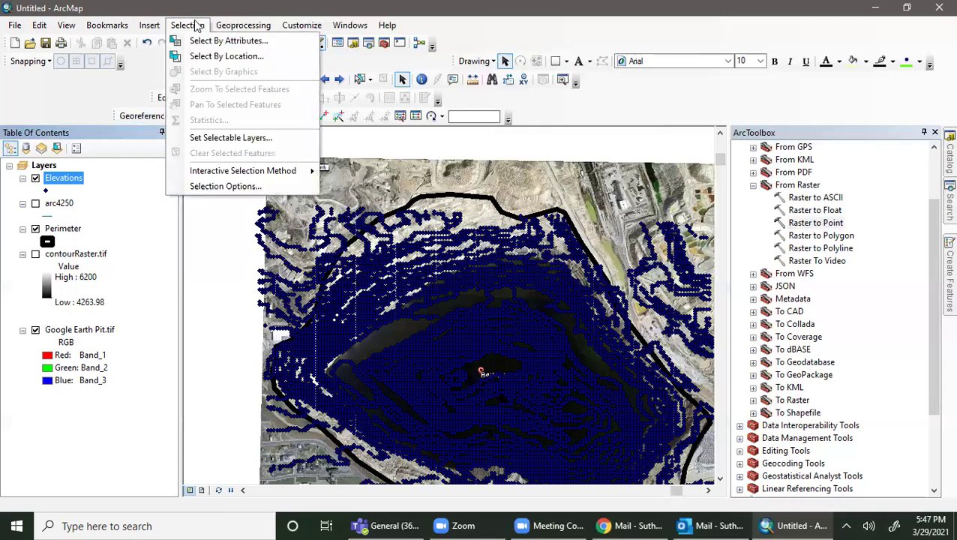
click(201, 56)
click(489, 125)
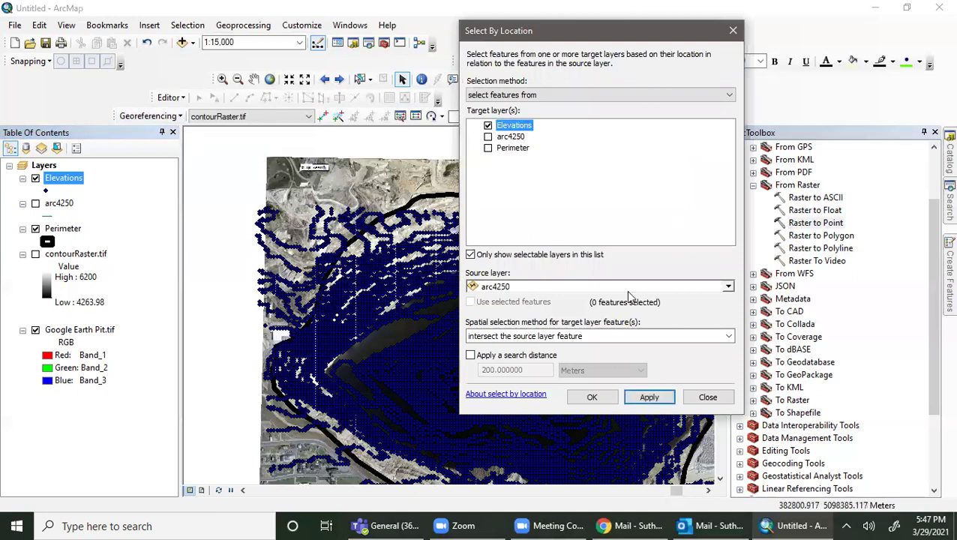
click(728, 287)
click(534, 313)
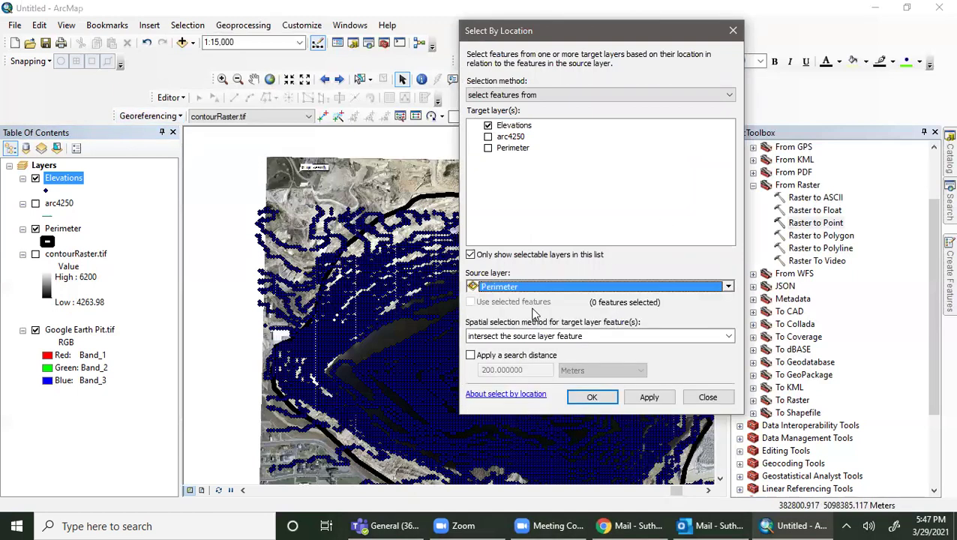
click(635, 336)
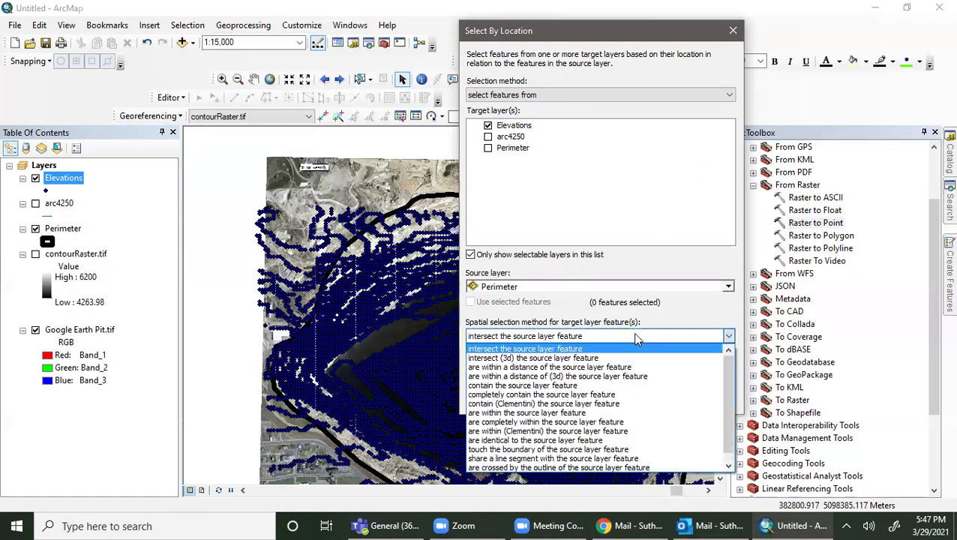
click(561, 414)
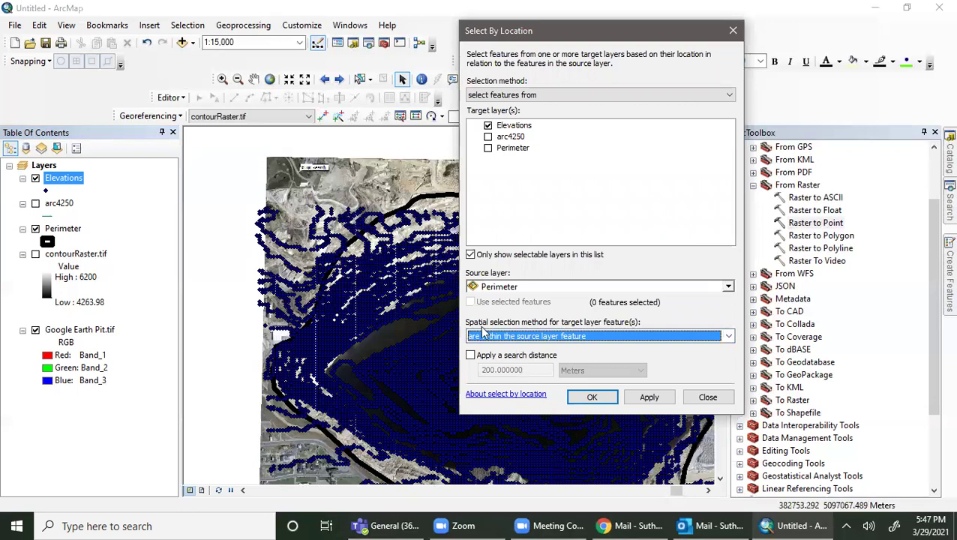
click(648, 398)
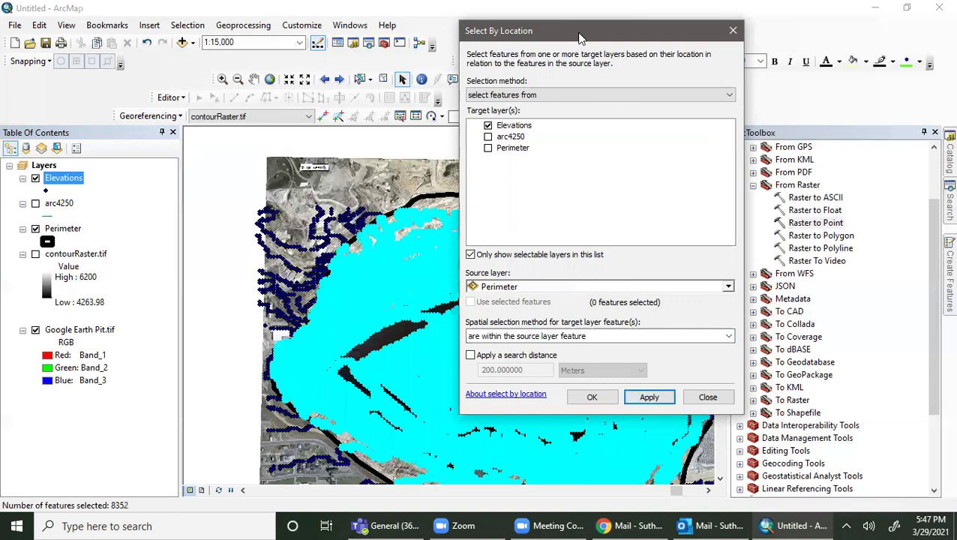
drag(577, 32, 896, 6)
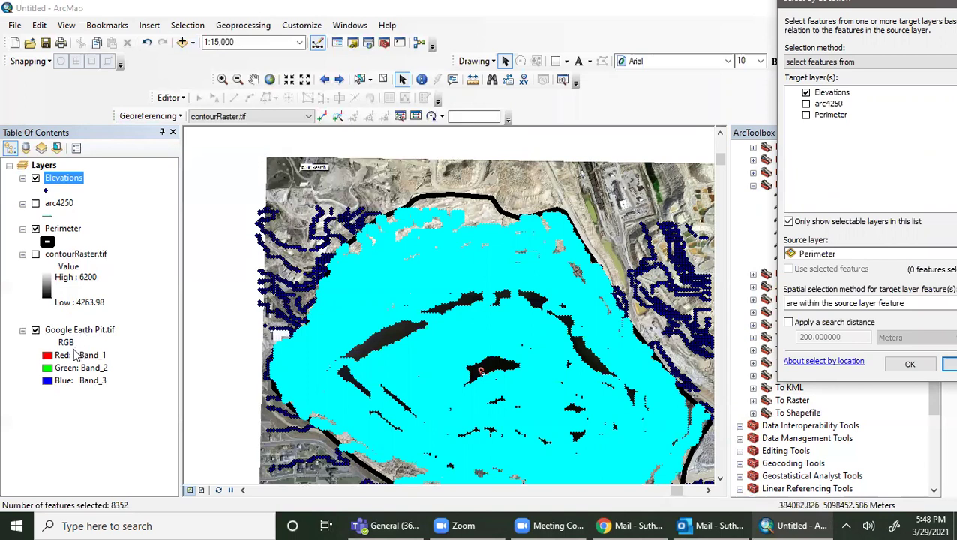
Try to export the selected Elevations points in the source data's coordinate system, with Bottom as the output name
click(58, 180)
right_click(58, 180)
mouse_move(96, 418)
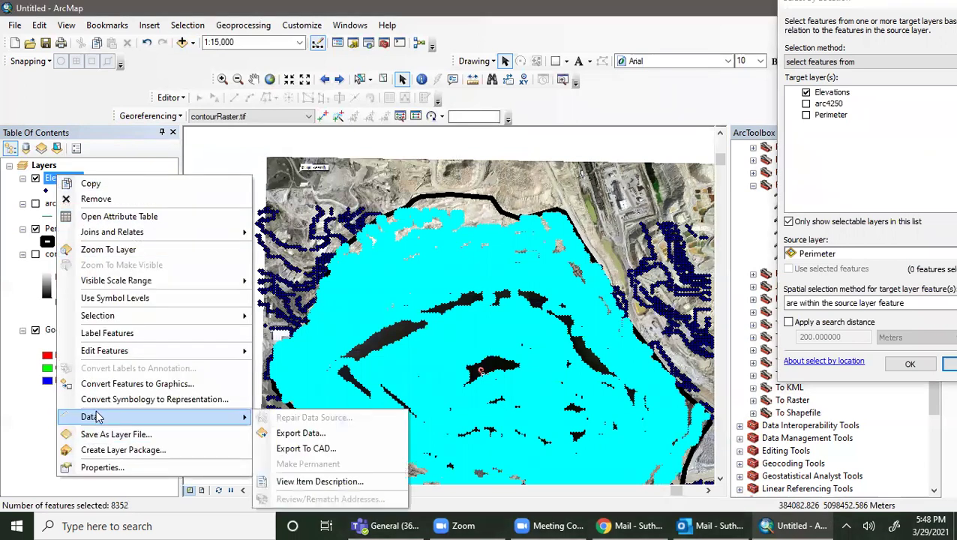
click(342, 434)
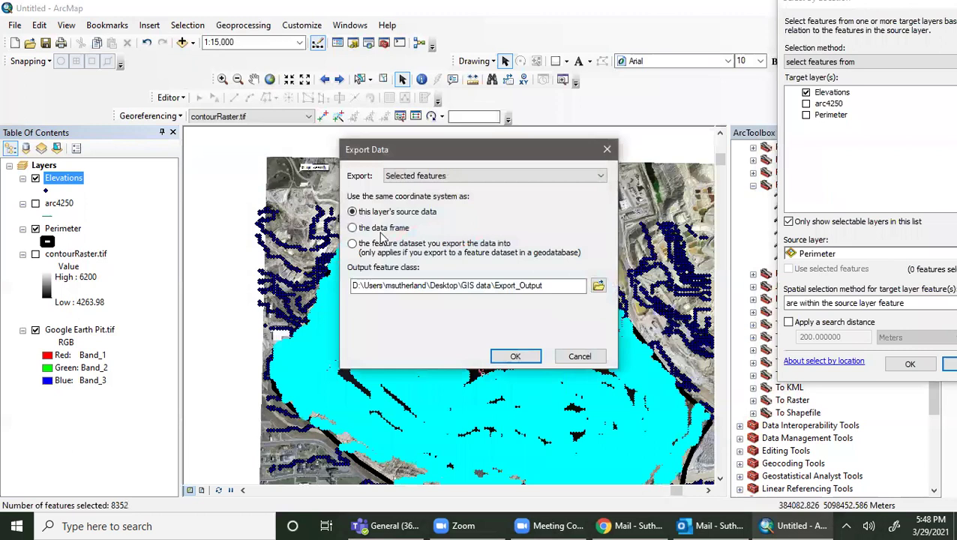
double_click(499, 285)
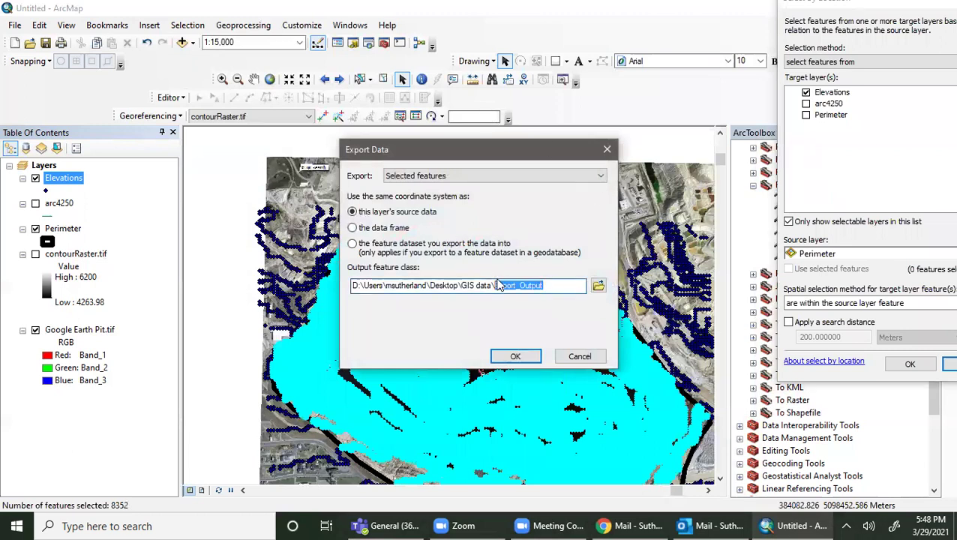
text(Bottom)
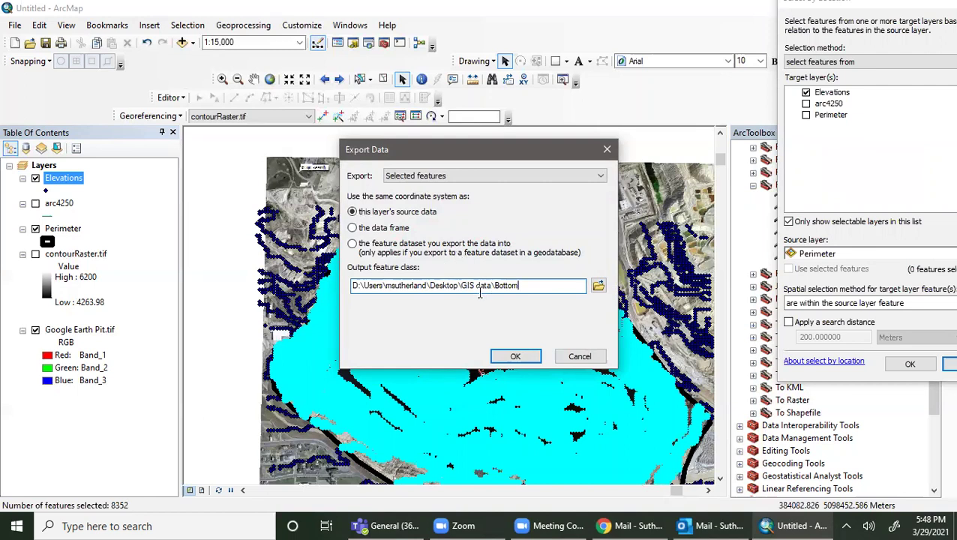
click(512, 358)
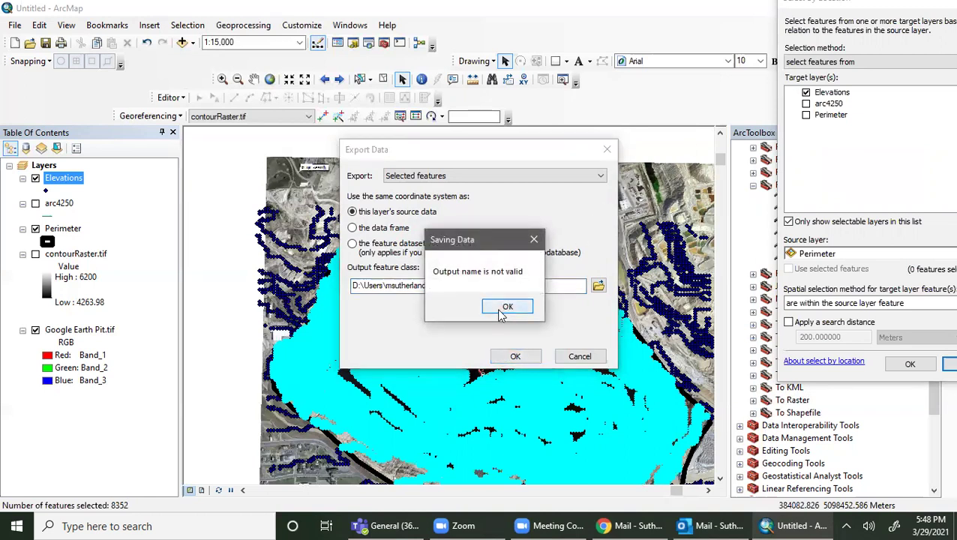
click(504, 309)
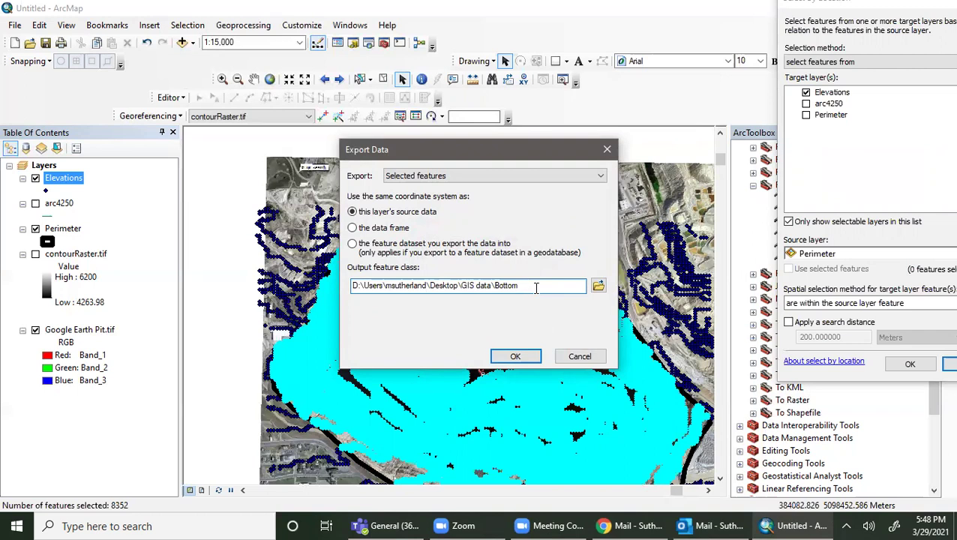
Export the selected Elevations points as the shapefile Bottom.shp in the Berkeley Pit folder and add it to the map
click(585, 177)
click(585, 179)
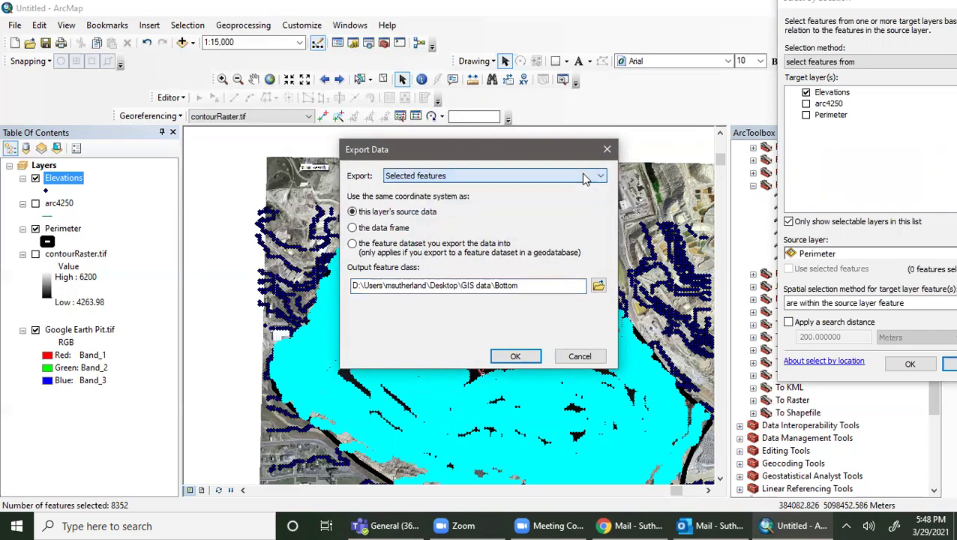
click(598, 286)
click(495, 350)
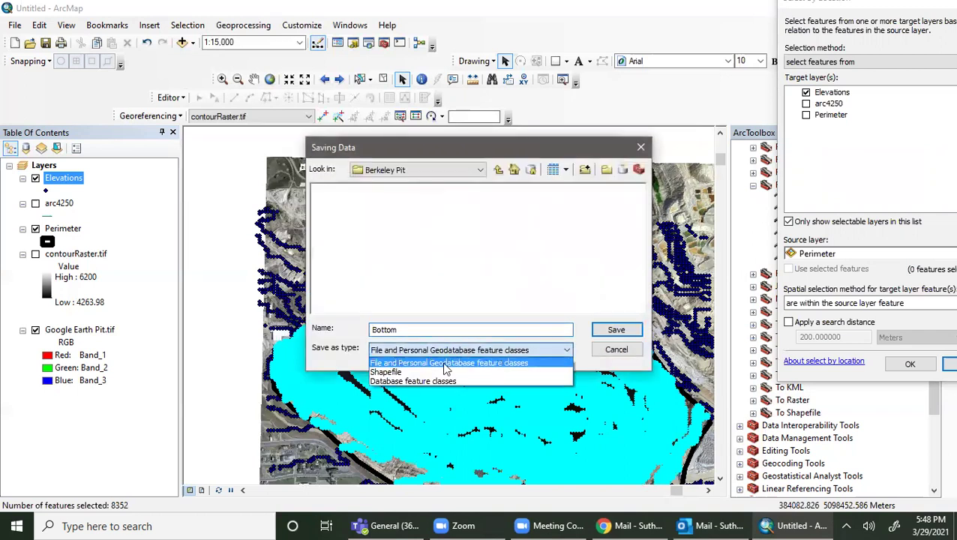
click(446, 372)
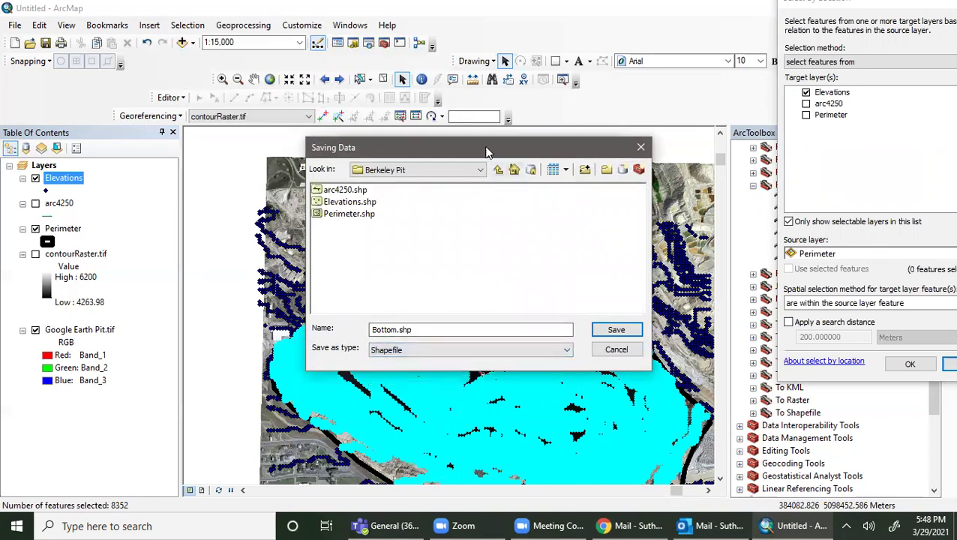
drag(486, 152, 786, 50)
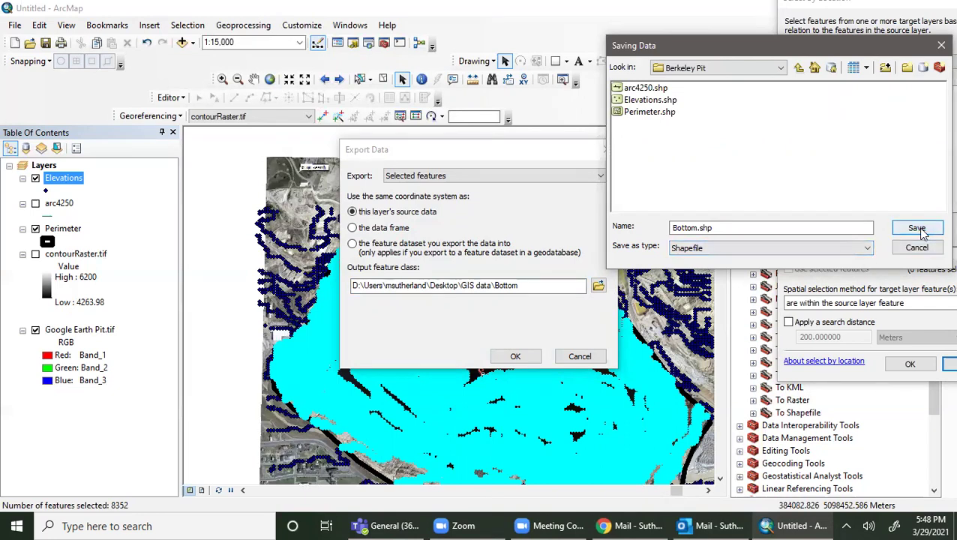
click(920, 230)
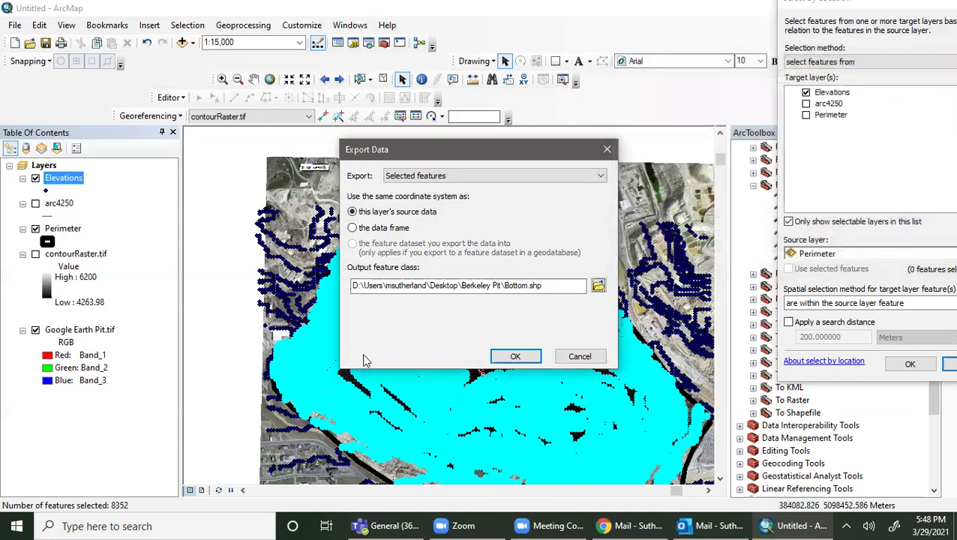
click(516, 357)
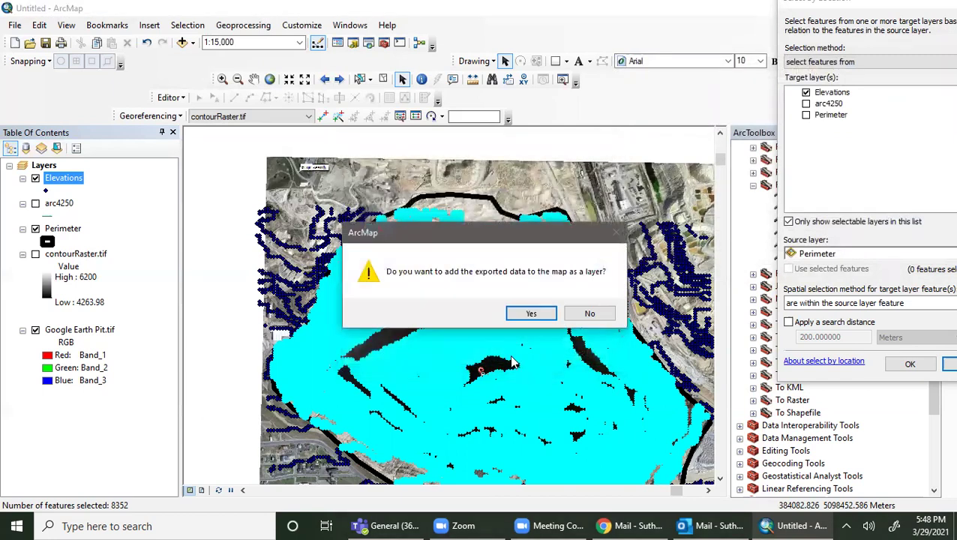
click(529, 313)
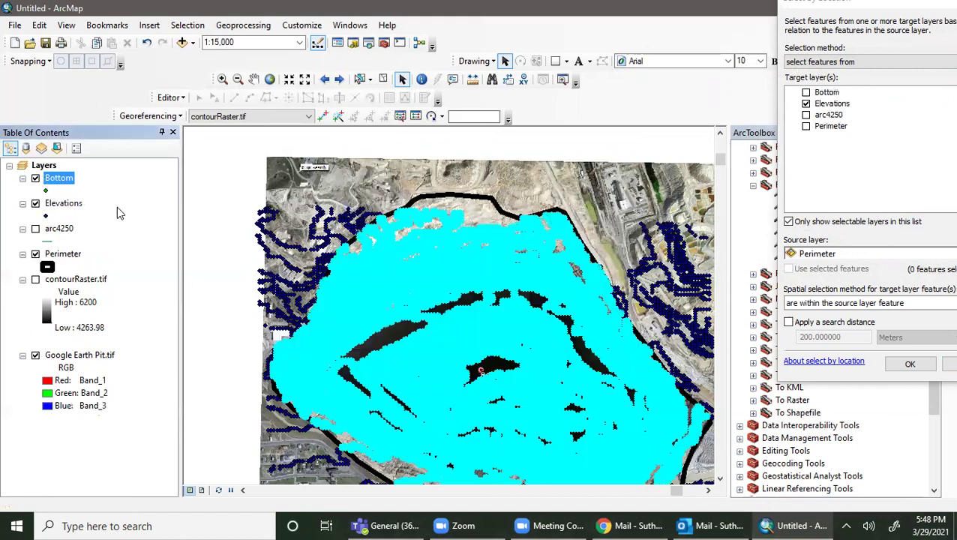
Switch the selection in the Elevations attribute table so the points outside the Perimeter polygon are selected
click(120, 210)
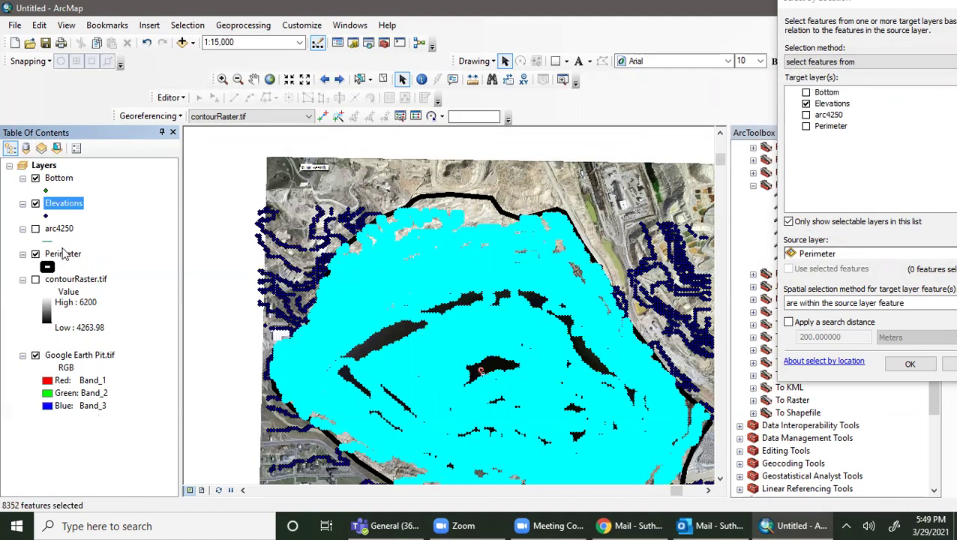
right_click(75, 204)
click(120, 246)
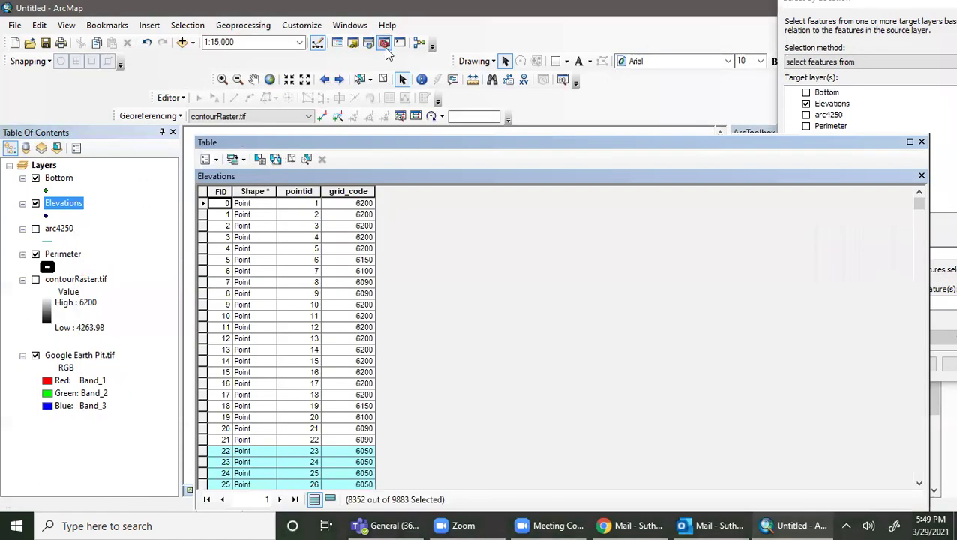
click(275, 160)
drag(335, 147, 673, 41)
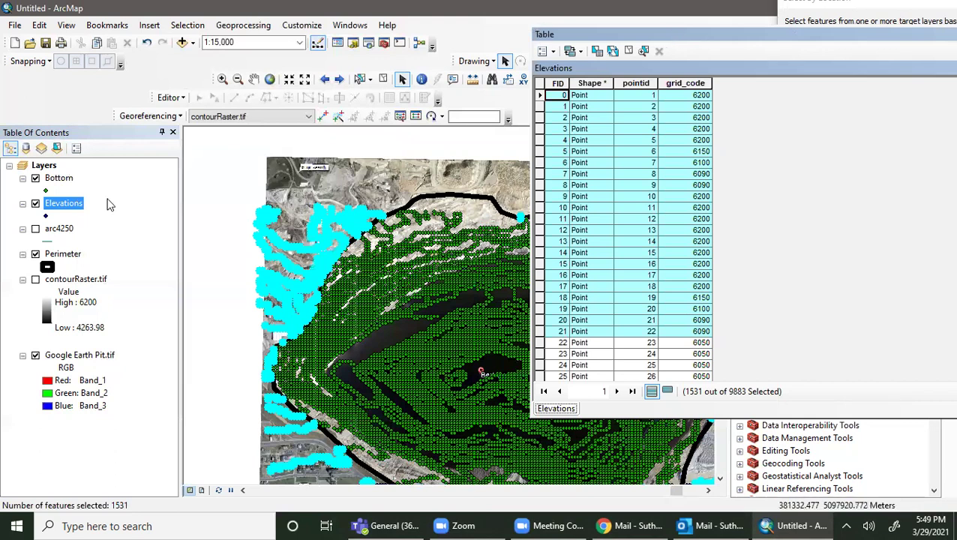
Export the selected Elevations points as Top.shp in the Berkeley Pit folder and add it to the map as a layer
right_click(75, 201)
mouse_move(120, 443)
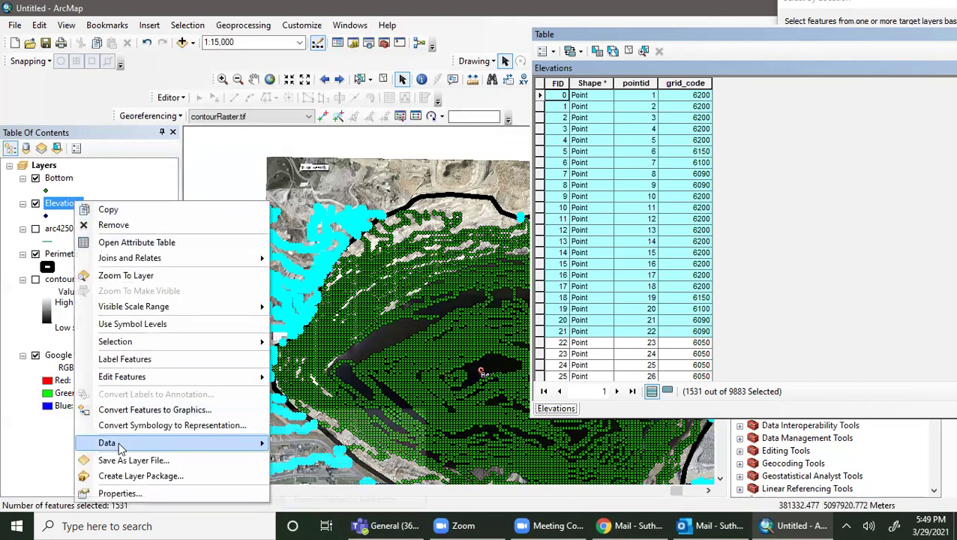
click(285, 443)
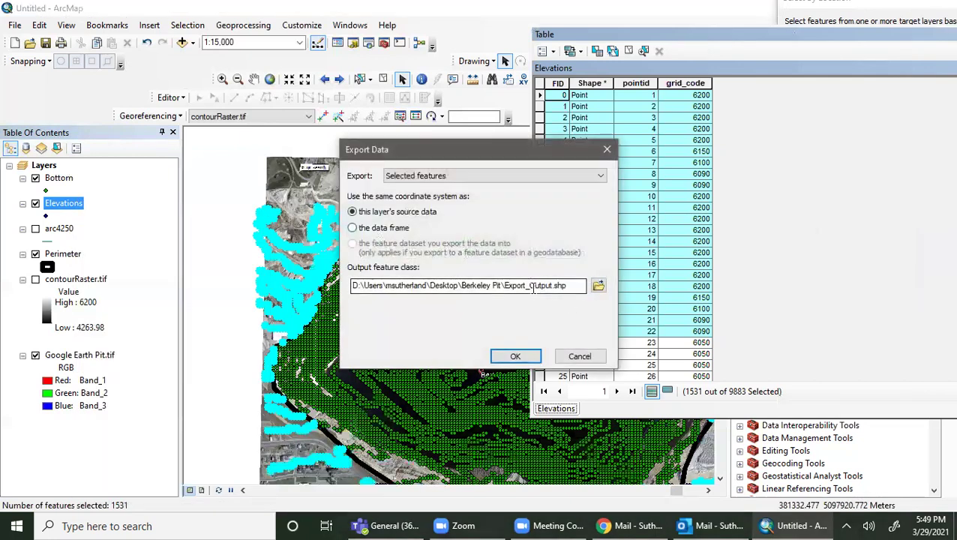
drag(505, 285, 551, 288)
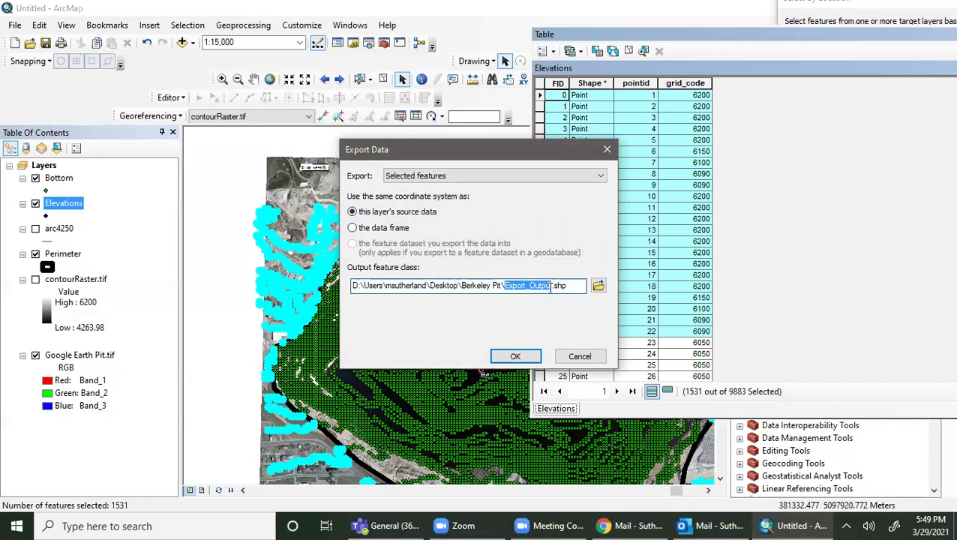
text(T)
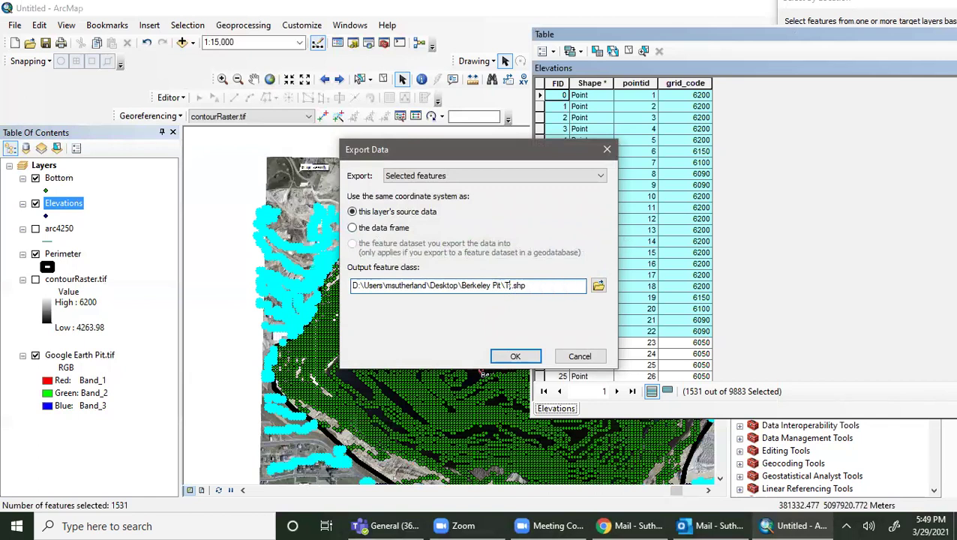
text(op)
click(516, 356)
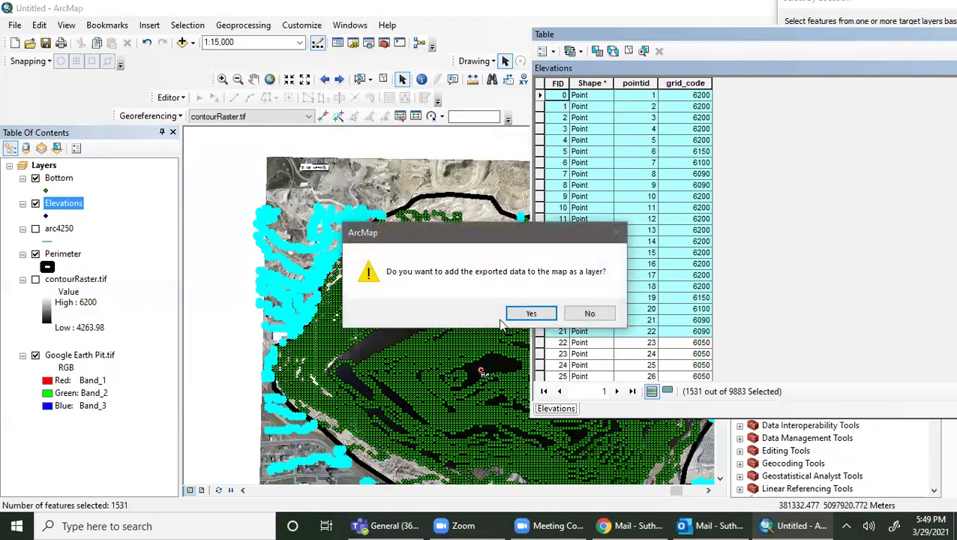
click(529, 315)
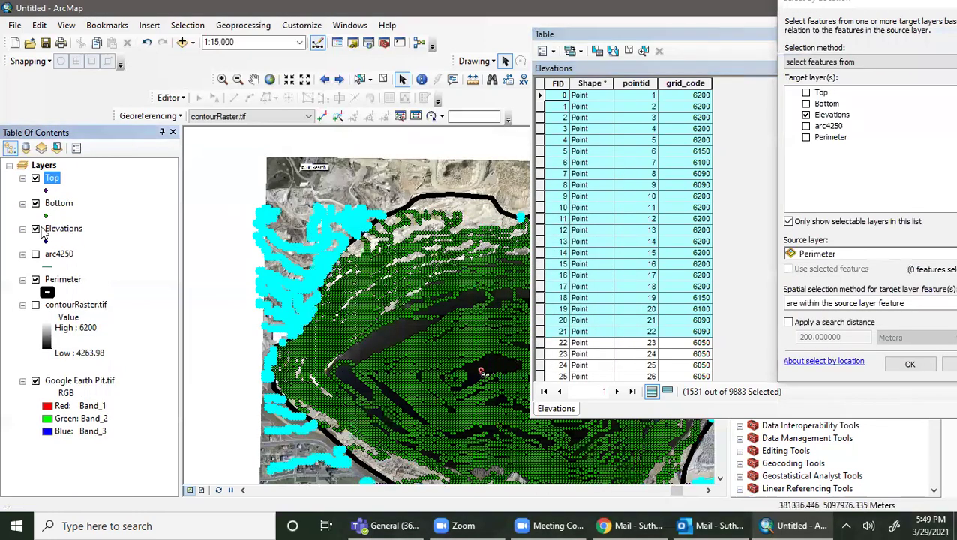
Turn off the Elevations layer and close its attribute table and the Select By Location window
click(36, 229)
click(46, 190)
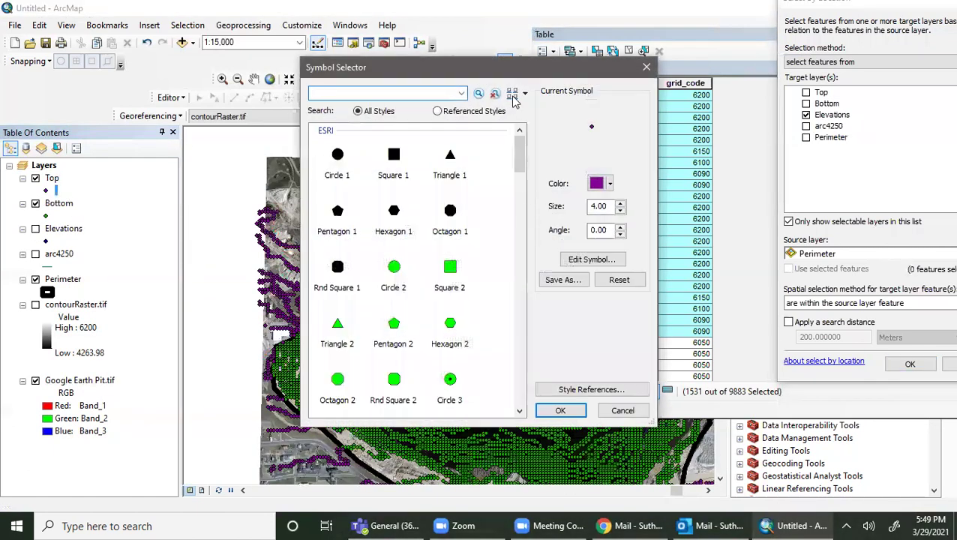
click(648, 67)
drag(692, 34, 517, 108)
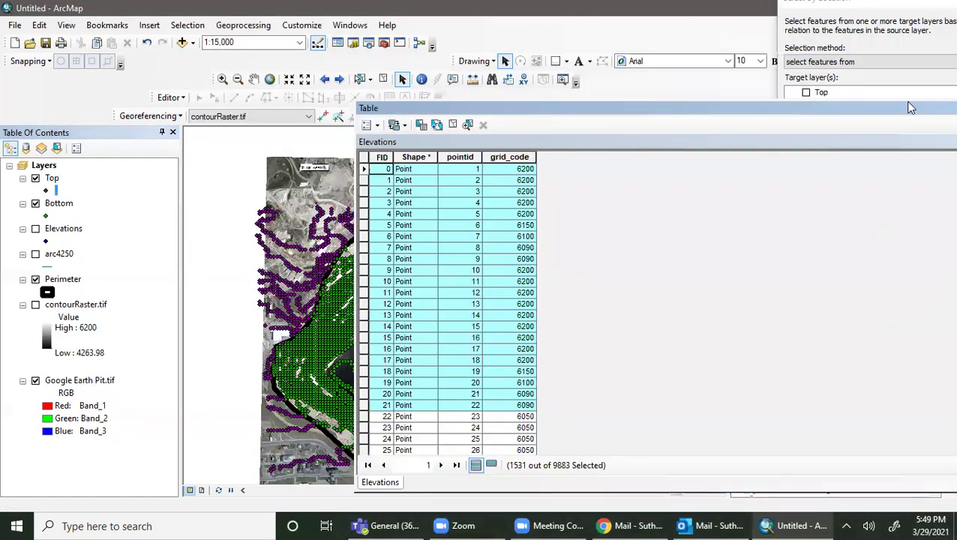
drag(910, 107, 807, 113)
click(822, 105)
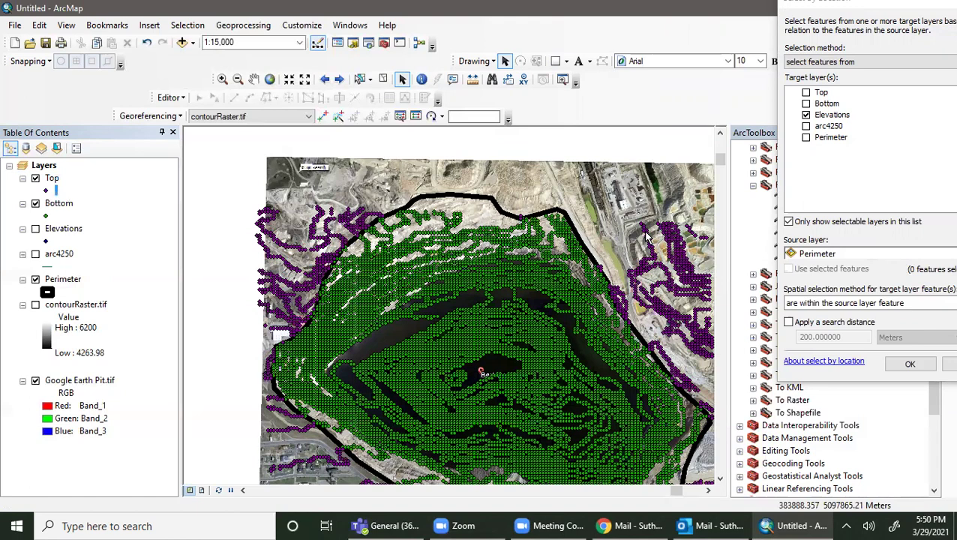
drag(935, 6, 688, 54)
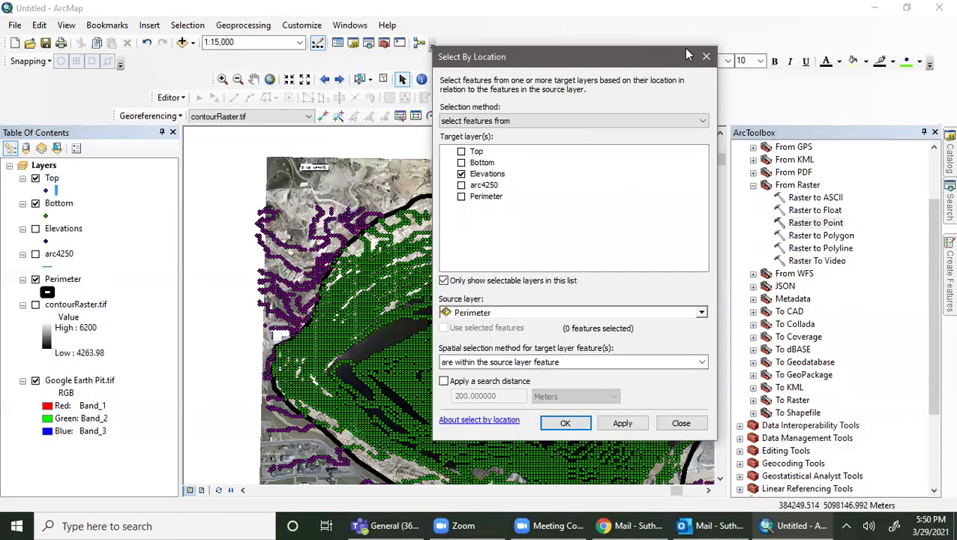
click(706, 56)
Check in the extensions list whether the Spatial Analyst extension is enabled
scroll(936, 368, down, 3)
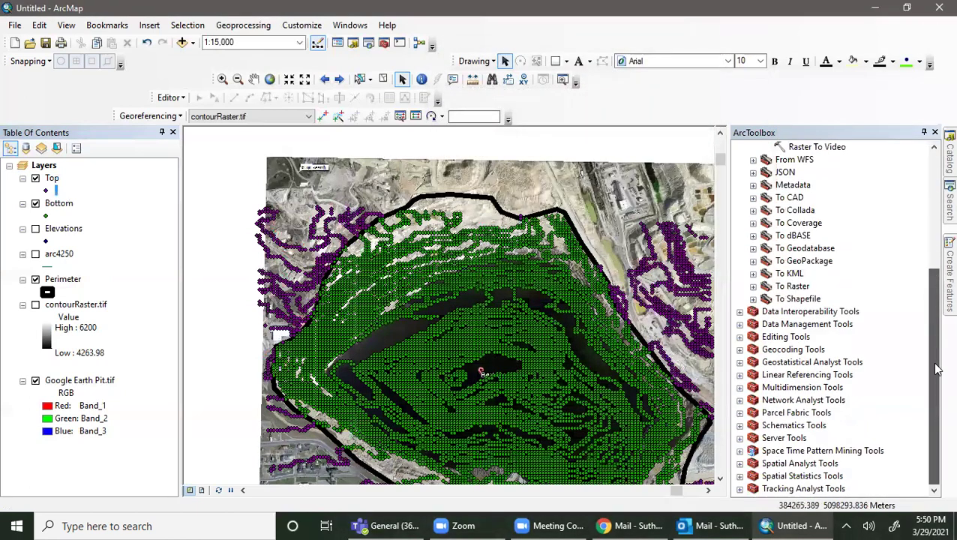
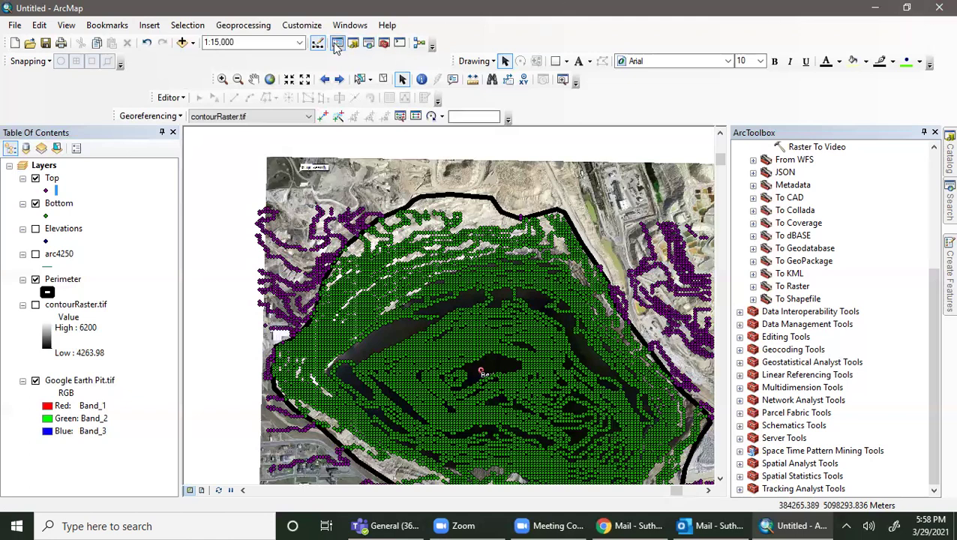
click(314, 27)
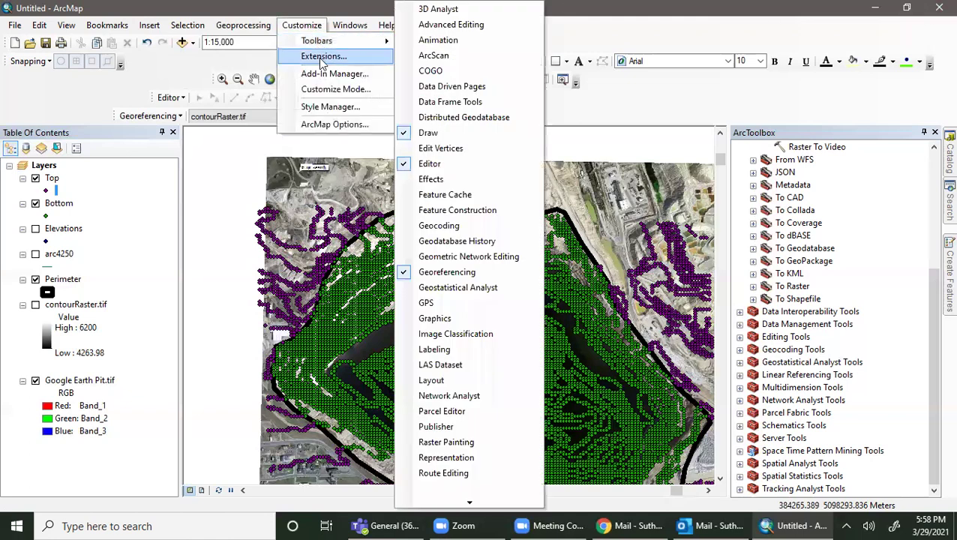
click(319, 57)
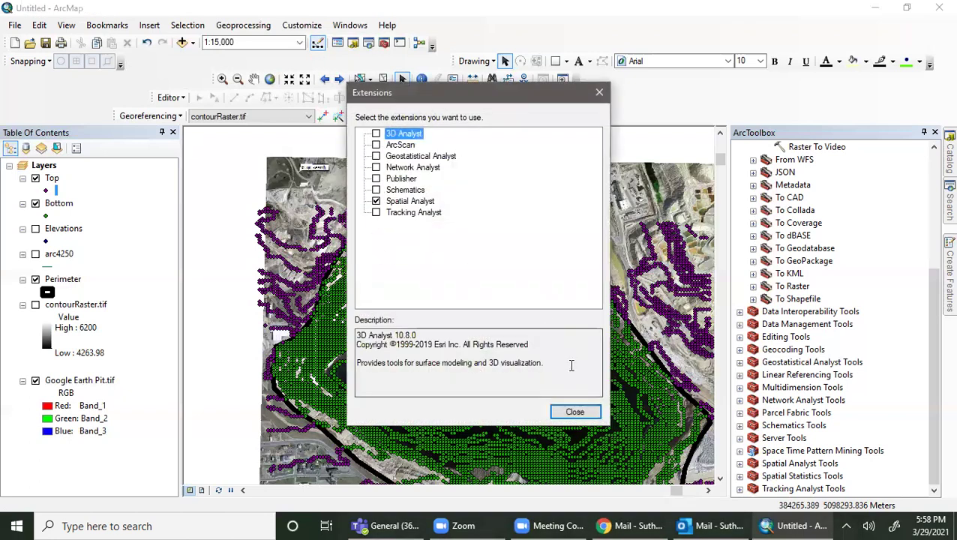
click(575, 415)
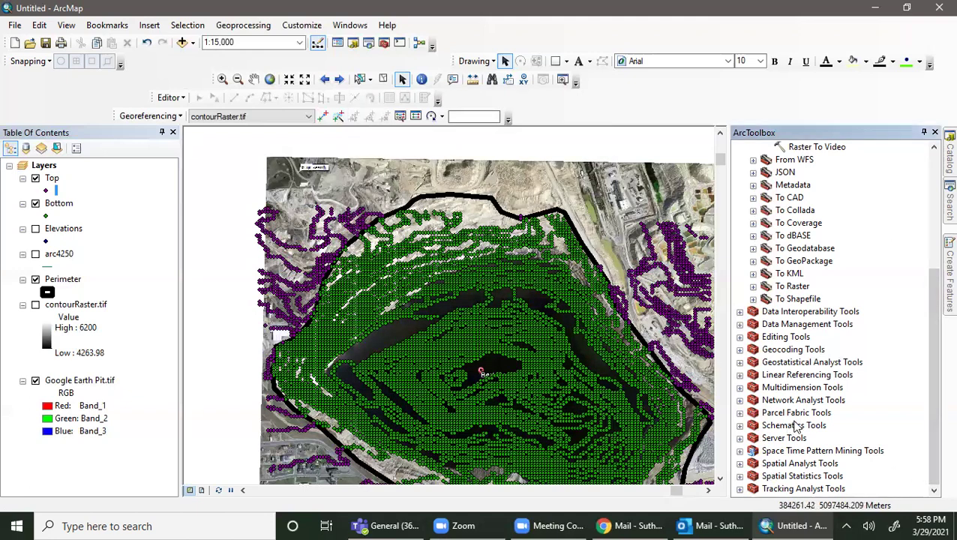
Expand the Surface and Interpolation toolsets of the Spatial Analyst Tools to list their tools
click(739, 464)
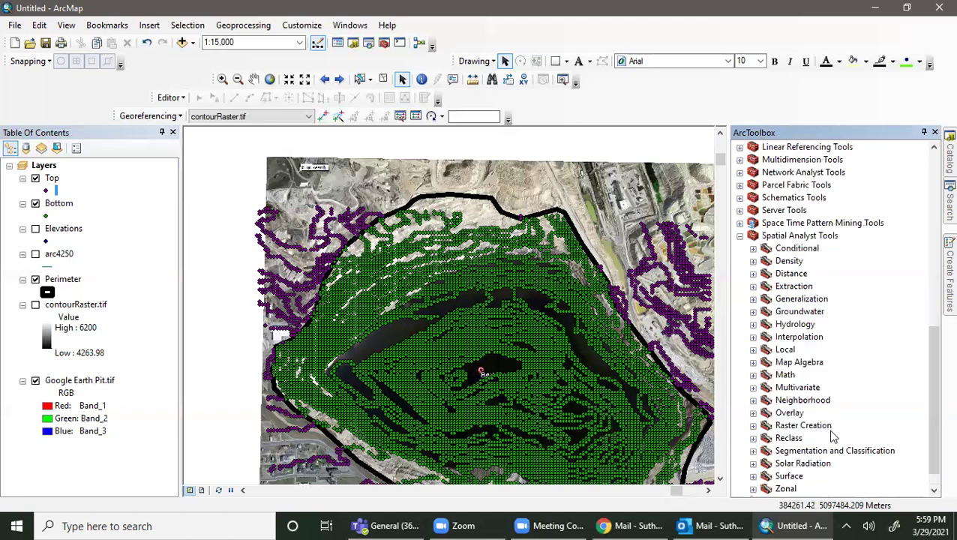
click(753, 476)
scroll(828, 443, down, 1)
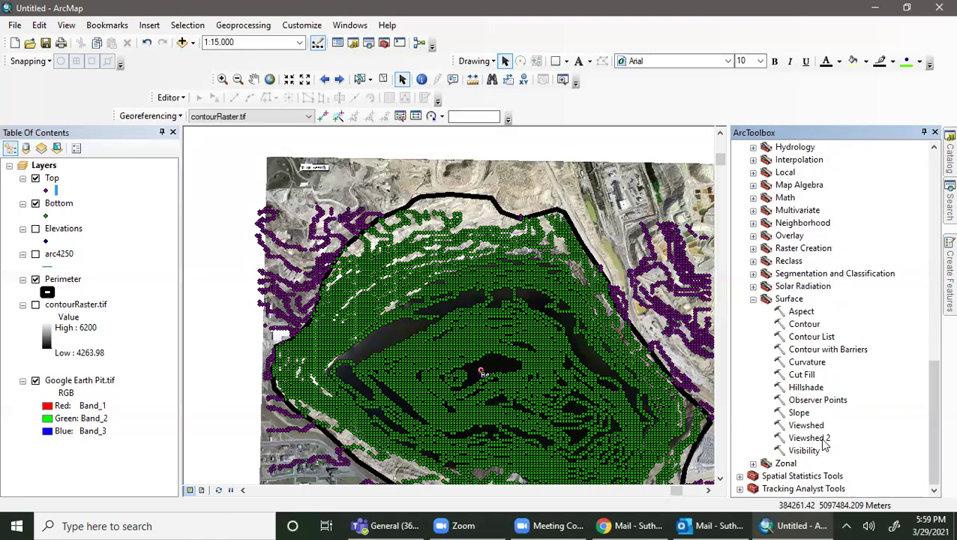
scroll(778, 356, up, 3)
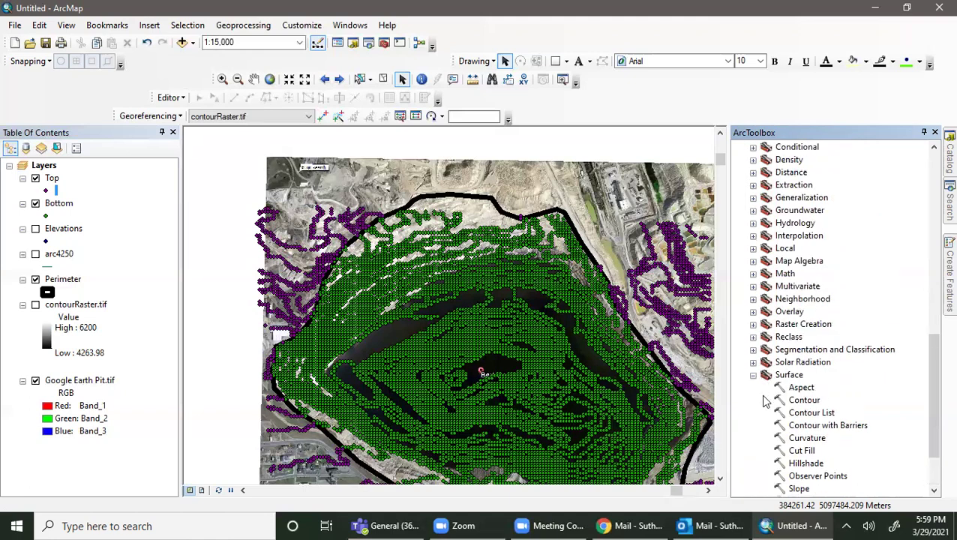
click(753, 273)
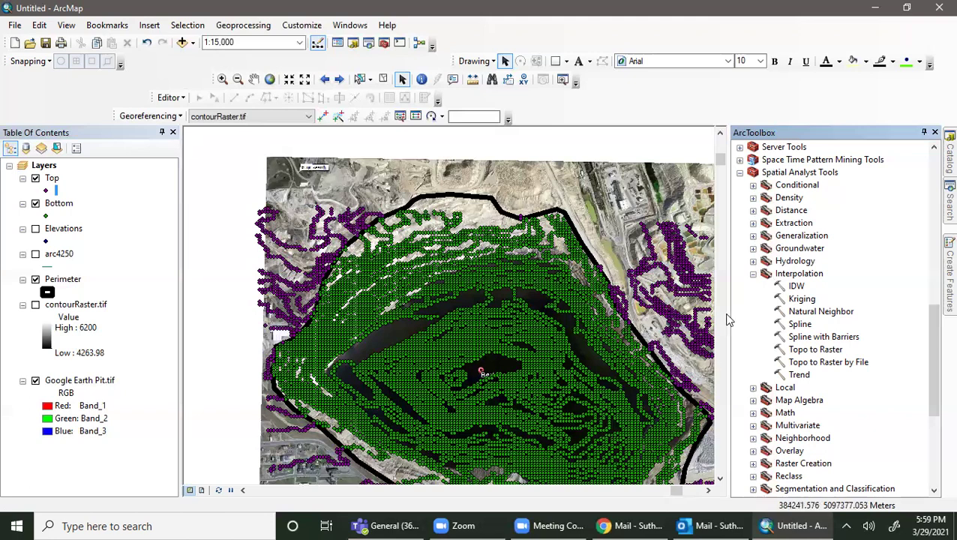
Start a Kriging interpolation with Top as the input point features and grid_code as the Z value field
double_click(801, 299)
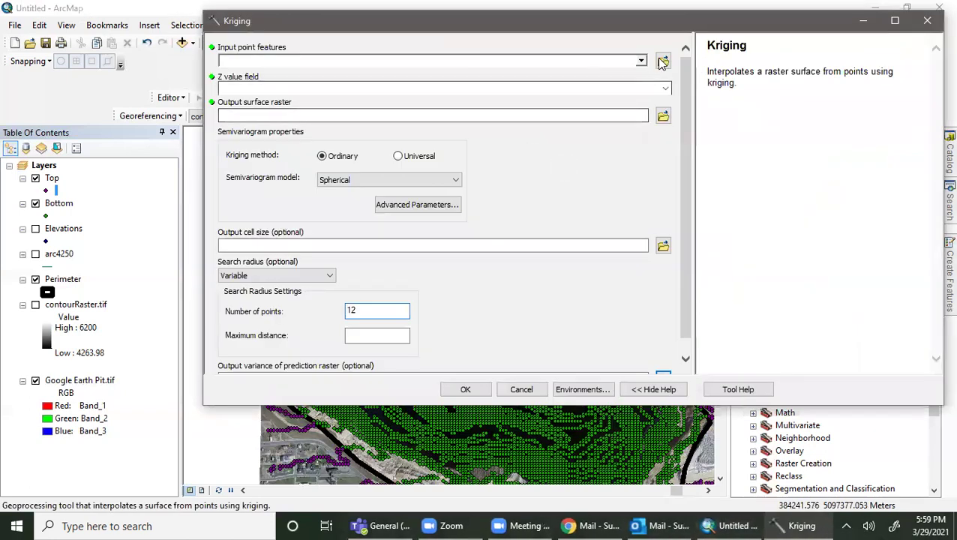
click(642, 61)
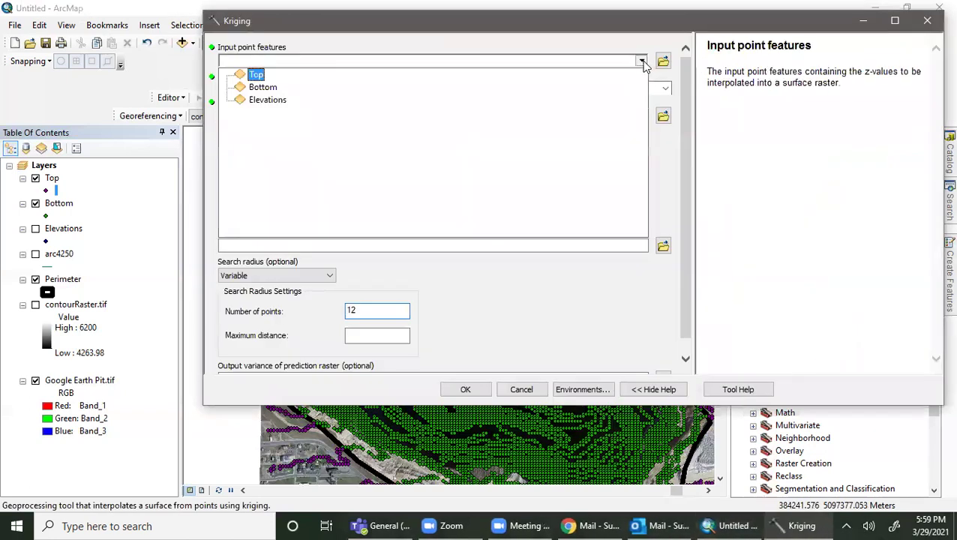
click(256, 76)
click(263, 87)
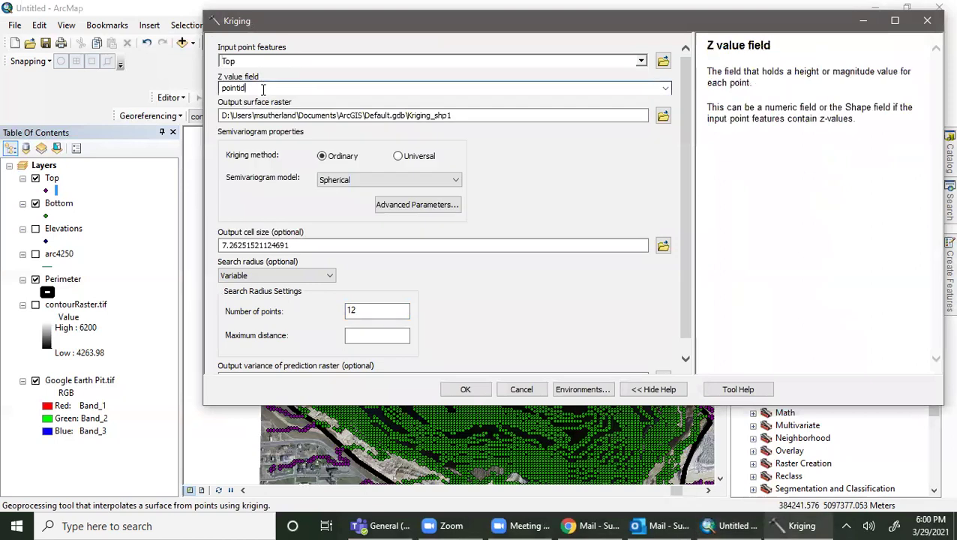
click(665, 88)
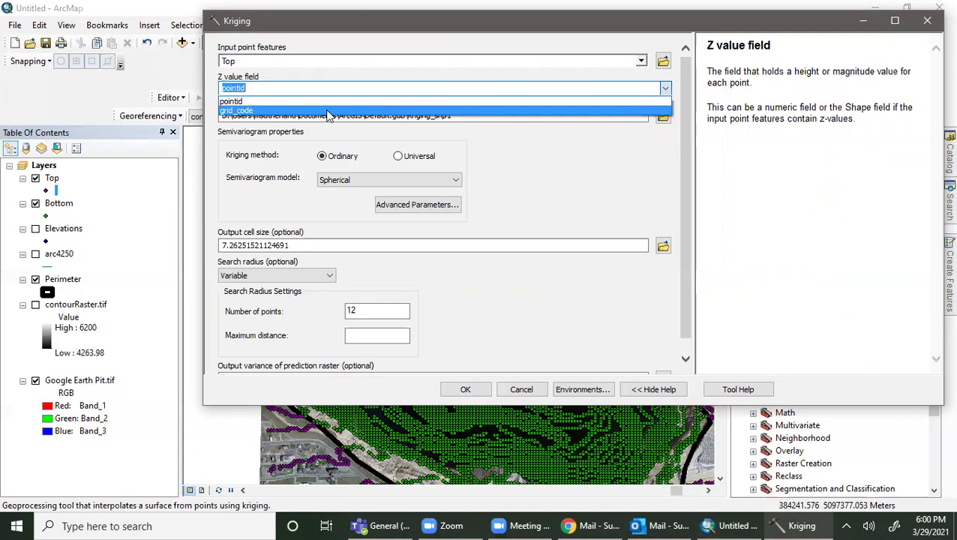
click(328, 111)
Set the output surface raster to Top_krig in the Berkeley Pit folder
click(660, 114)
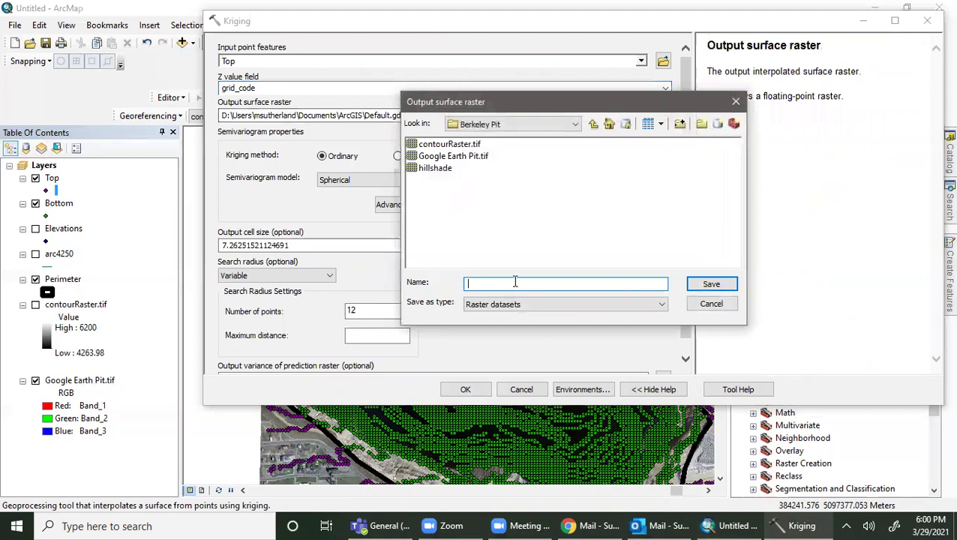
text(Top)
key(BackSpace)
key(BackSpace)
text(op krig)
double_click(481, 284)
click(481, 284)
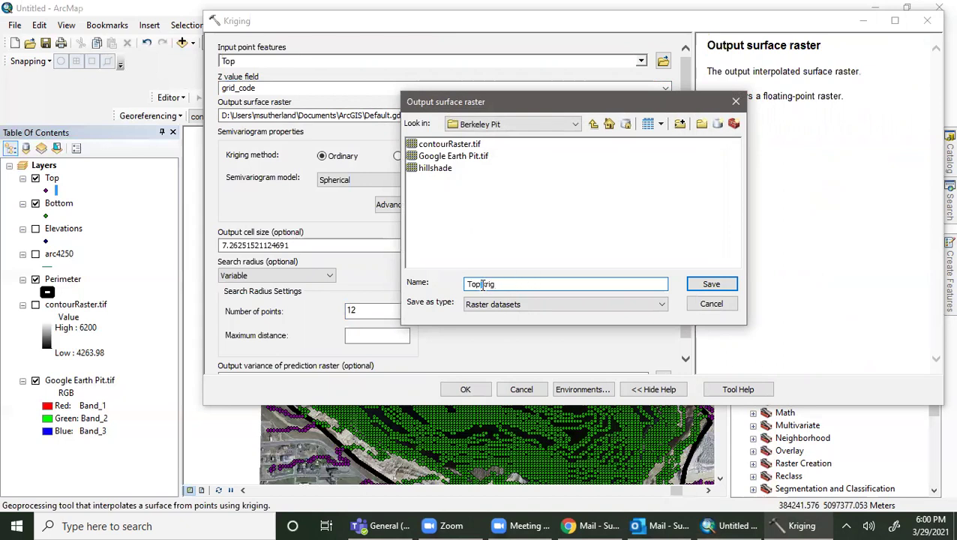
key(BackSpace)
text(_)
click(709, 286)
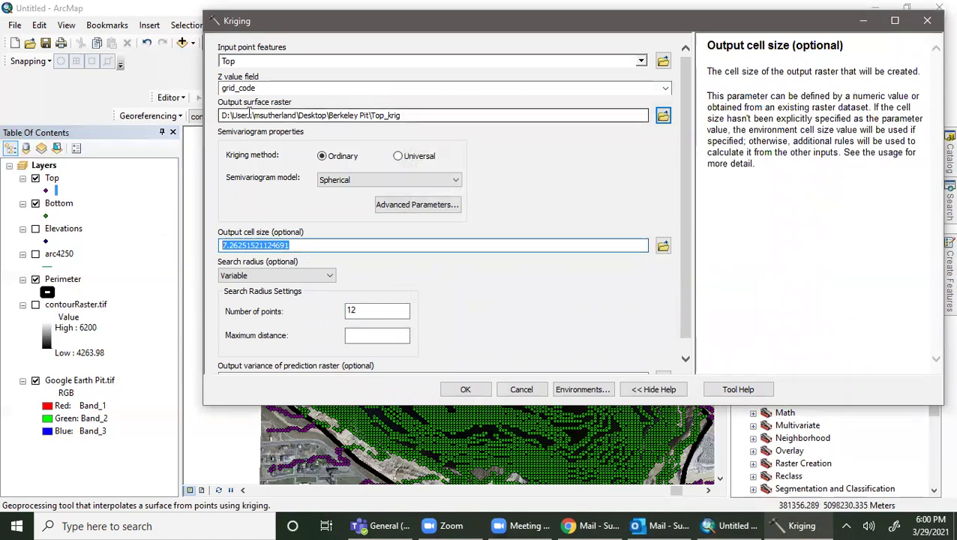
Set the output cell size of the Top kriging surface to 50
text(50)
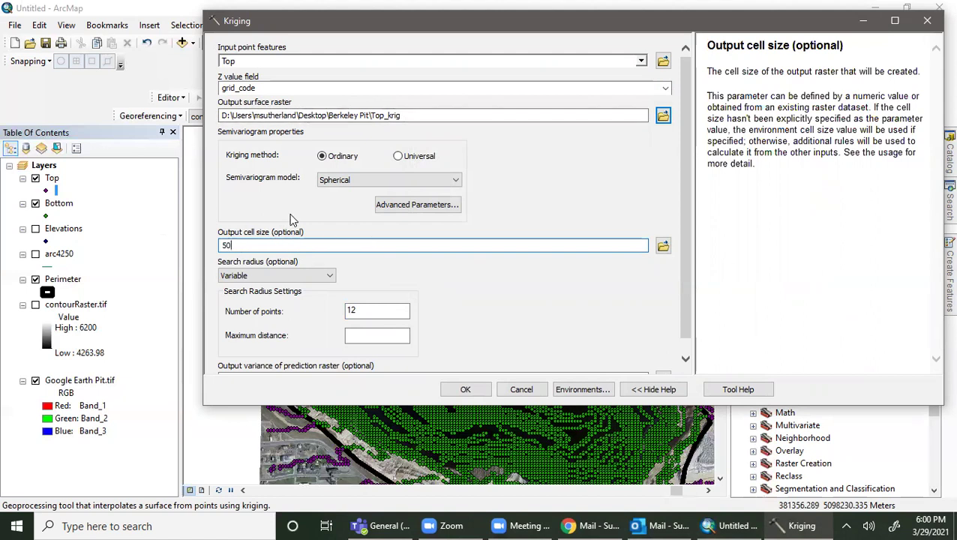
scroll(342, 180, down, 4)
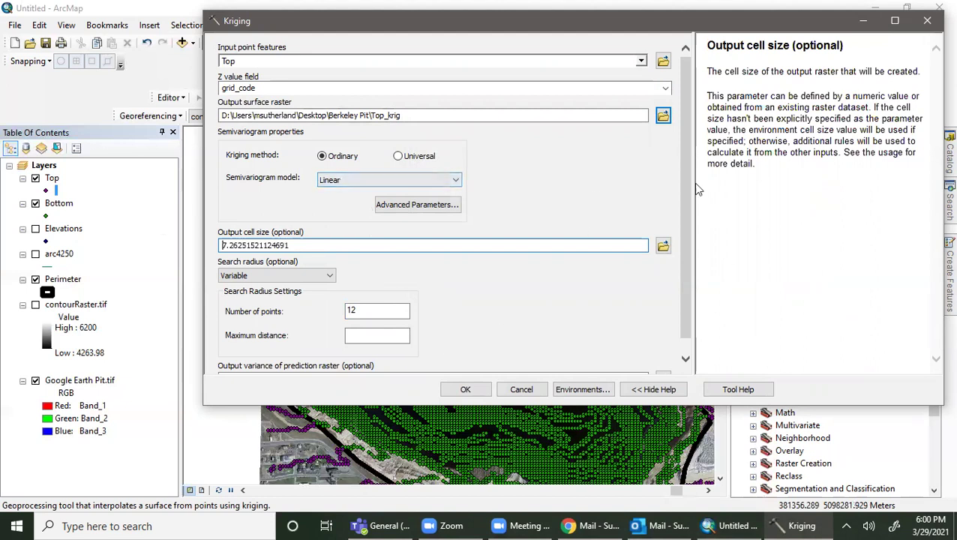
scroll(687, 210, down, 1)
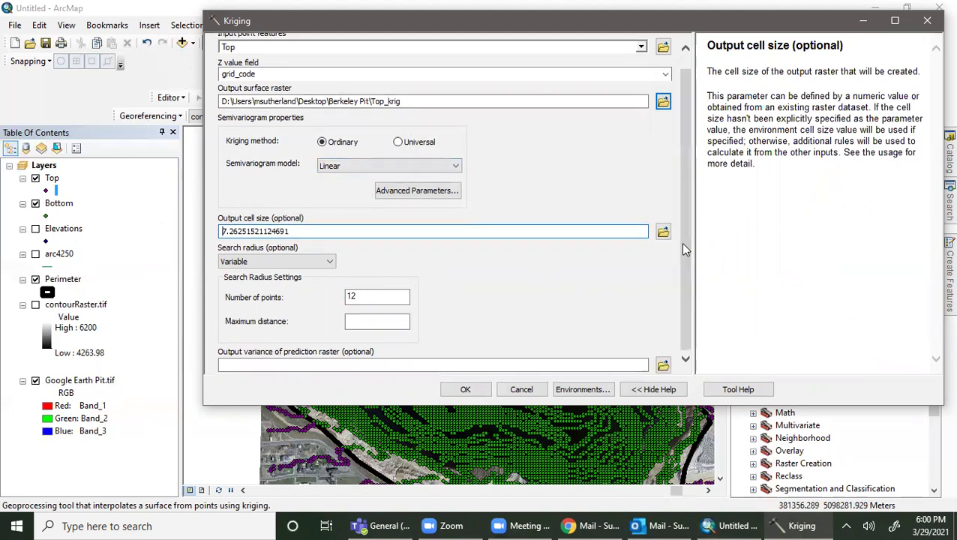
click(336, 231)
drag(336, 232, 180, 215)
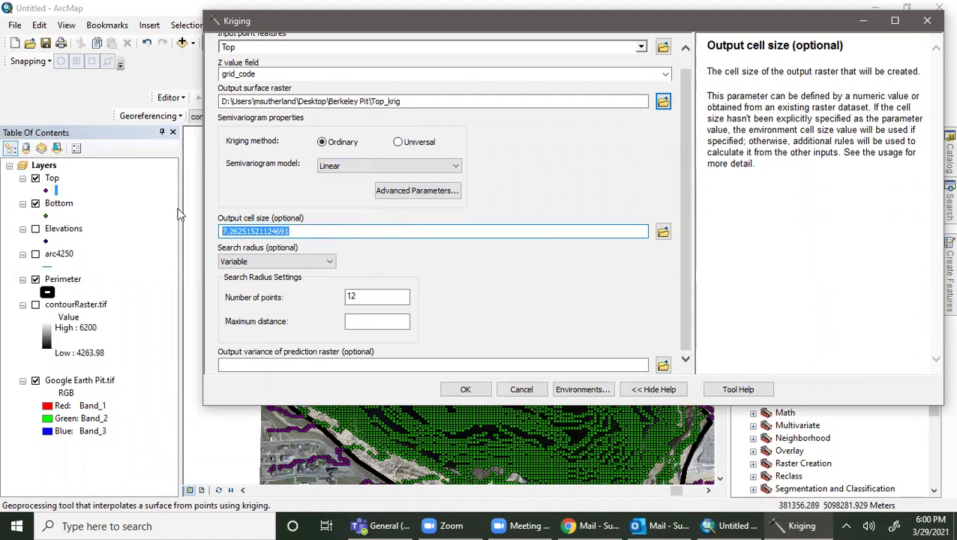
text(50)
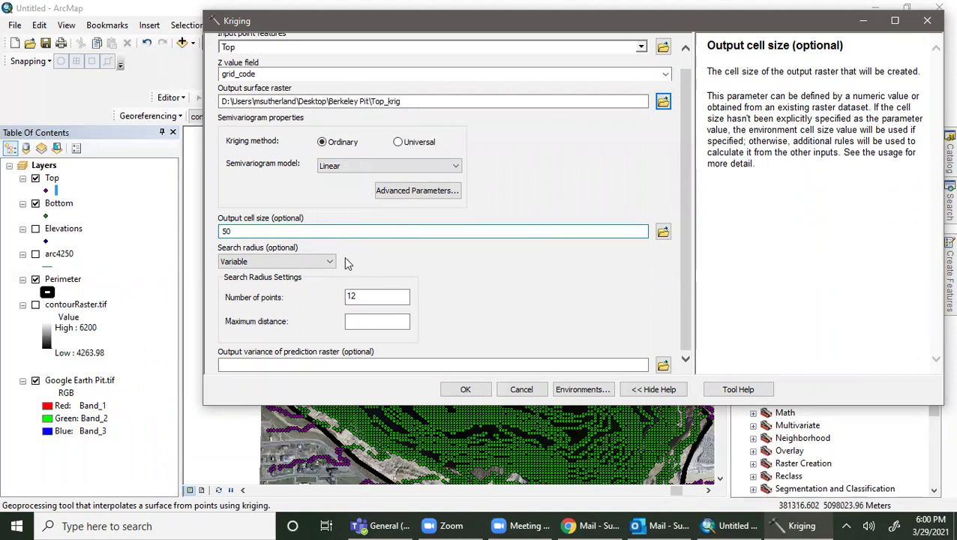
click(530, 289)
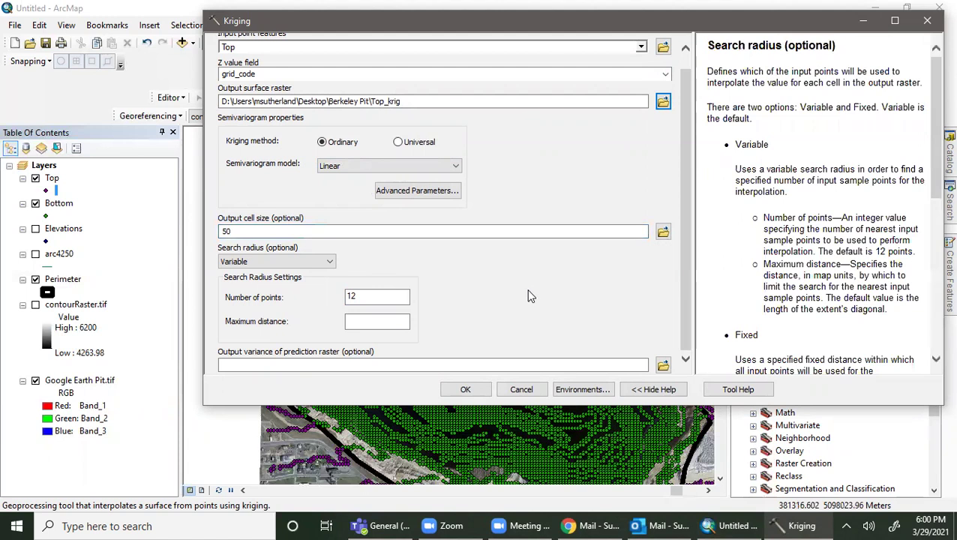
click(466, 397)
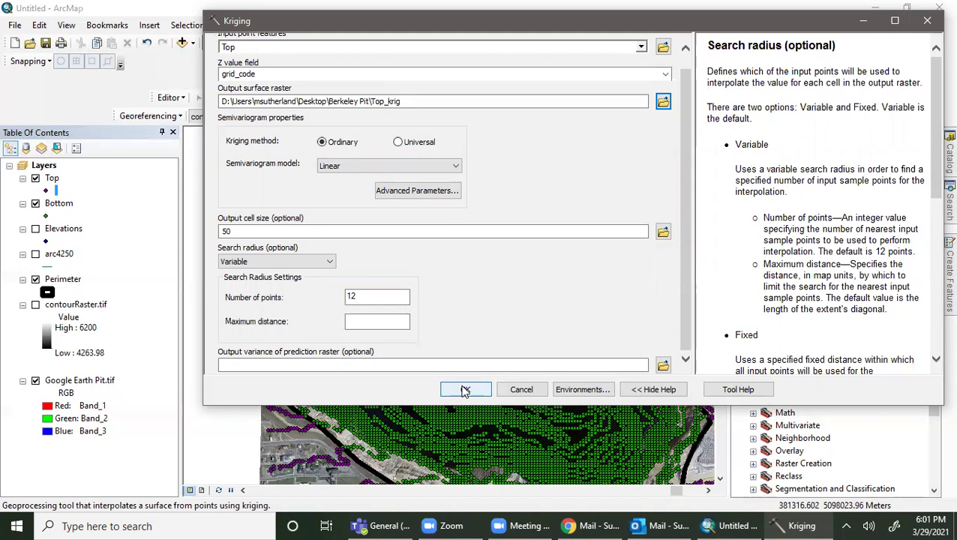
Set the semivariogram model to Spherical and try to run the Kriging interpolation
scroll(433, 222, up, 1)
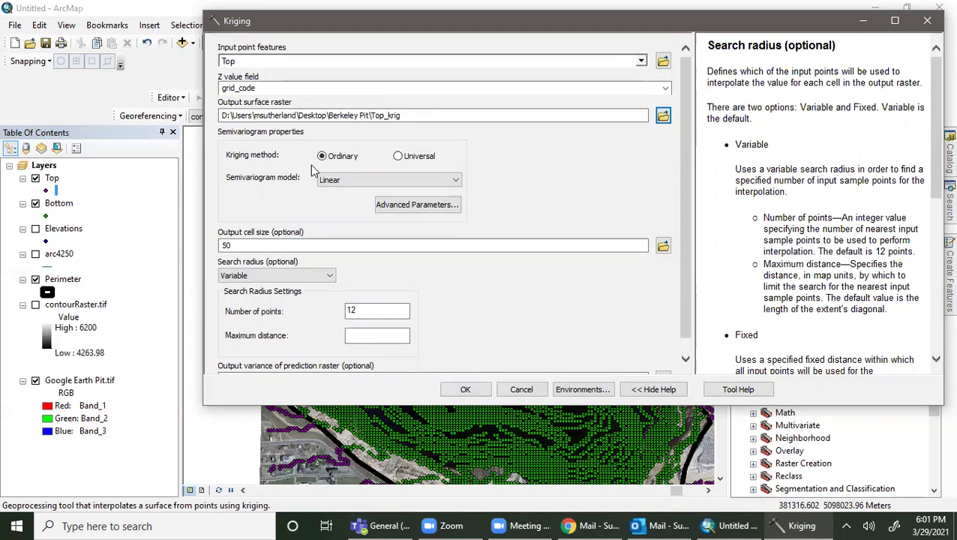
click(403, 180)
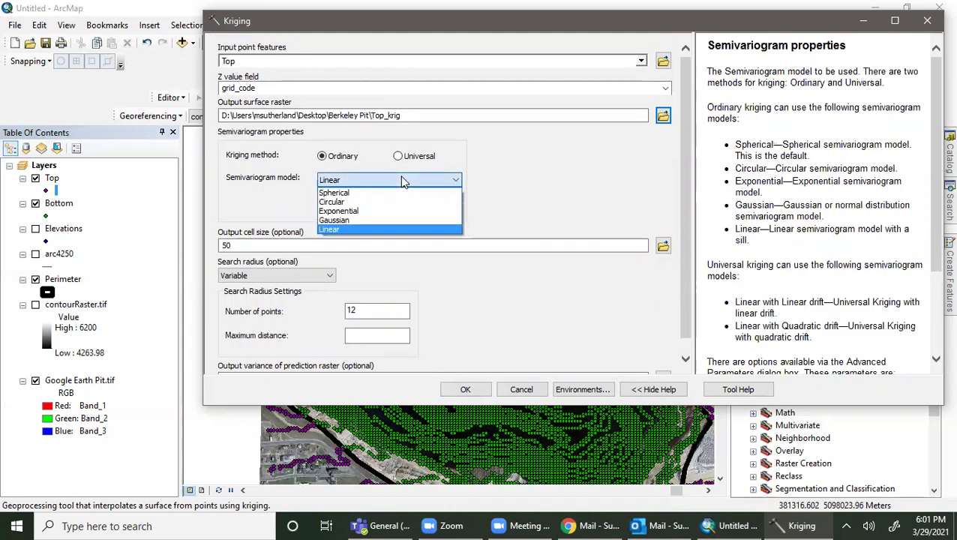
click(358, 194)
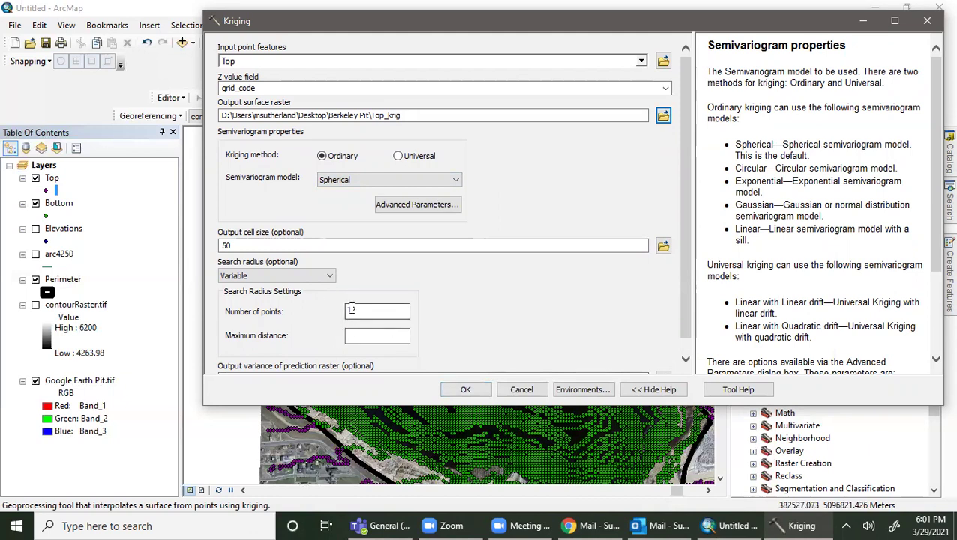
click(467, 389)
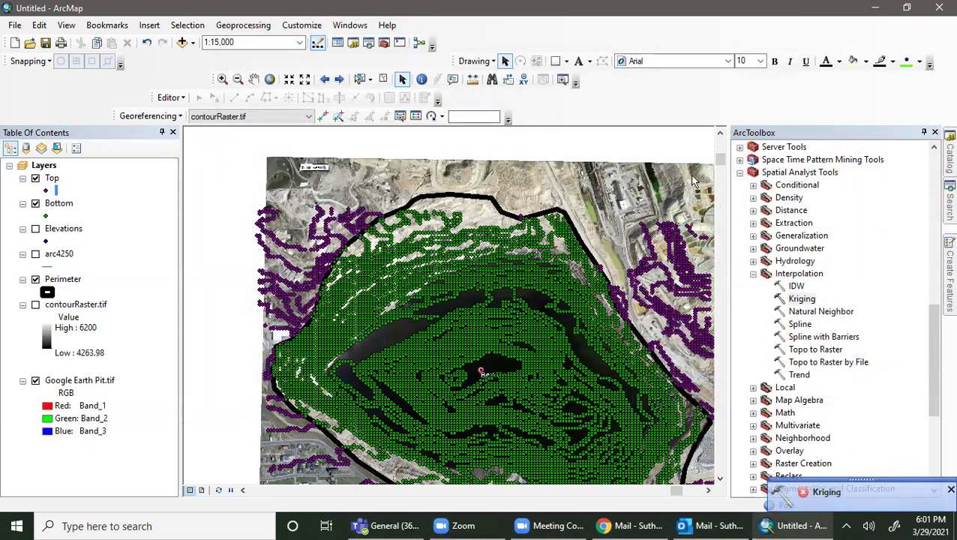
Examine the messages of the last Kriging run in the widened Results window and close it
click(826, 492)
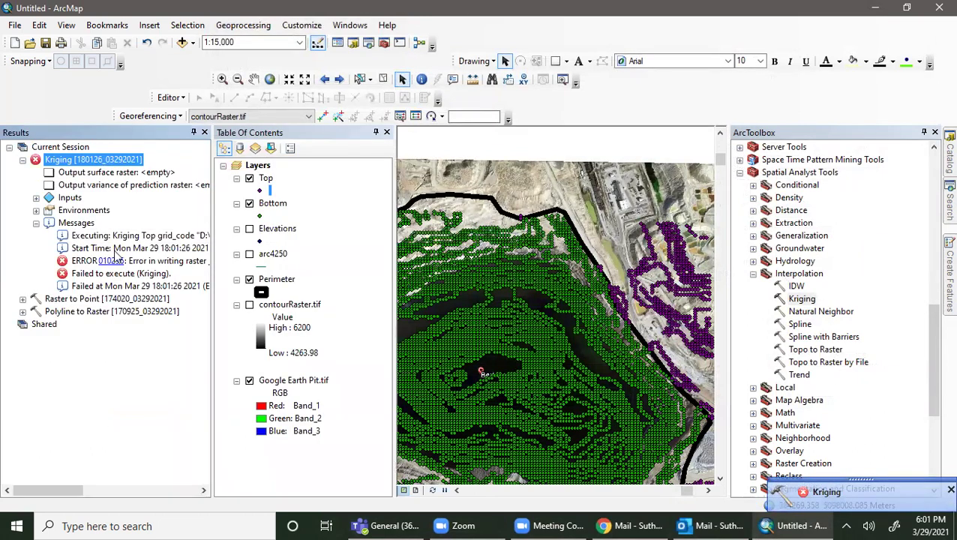
drag(211, 316, 432, 325)
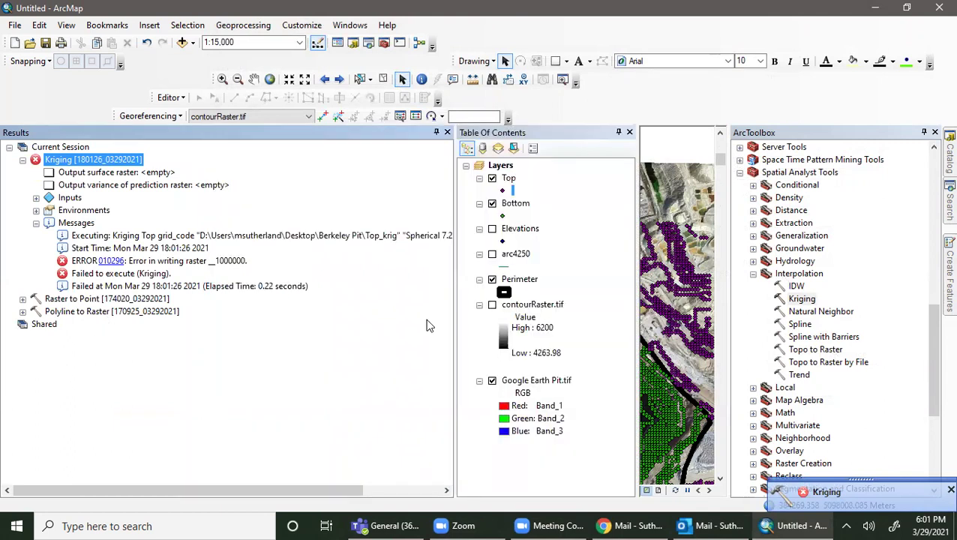
click(448, 133)
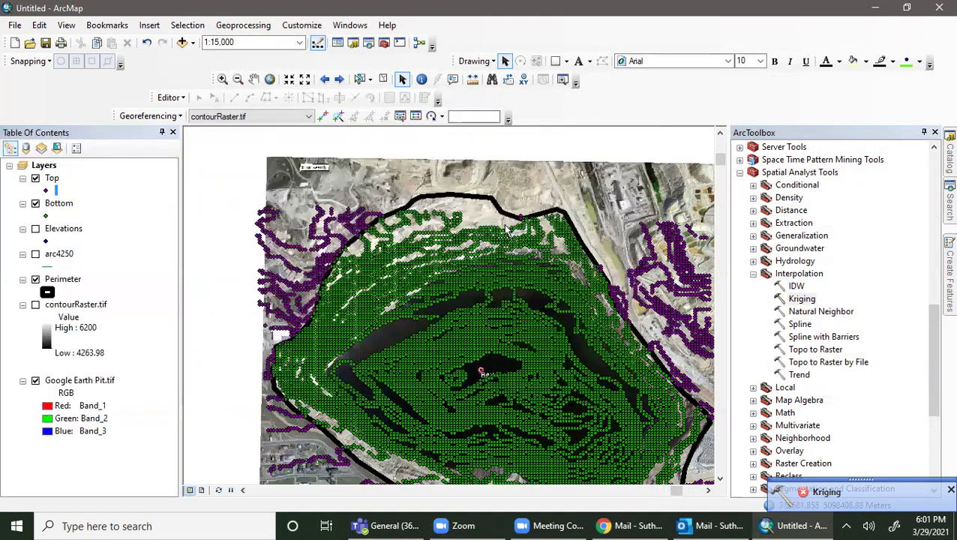
Run Kriging on the Top points with grid_code as the Z value field, the default output raster and an output cell size of 10
double_click(801, 300)
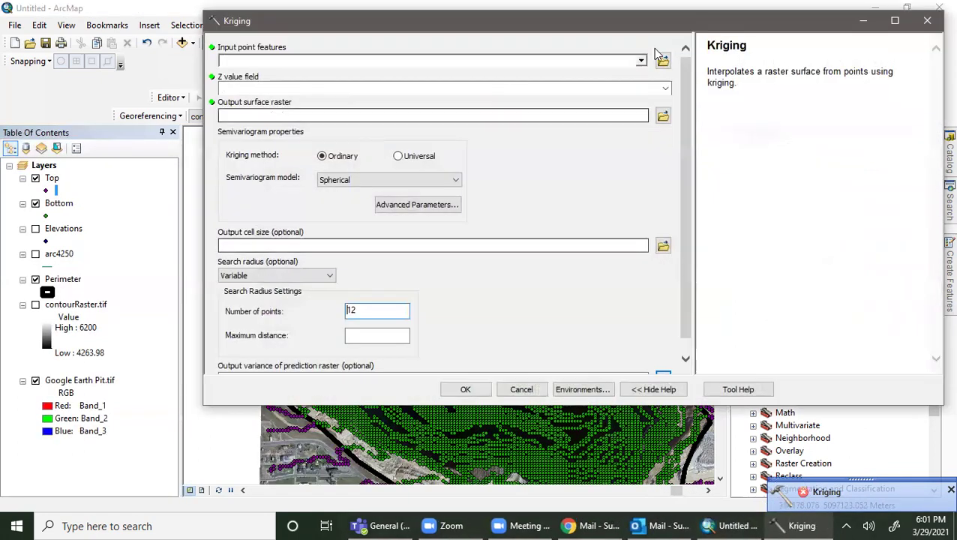
click(641, 61)
click(450, 75)
click(663, 90)
click(385, 108)
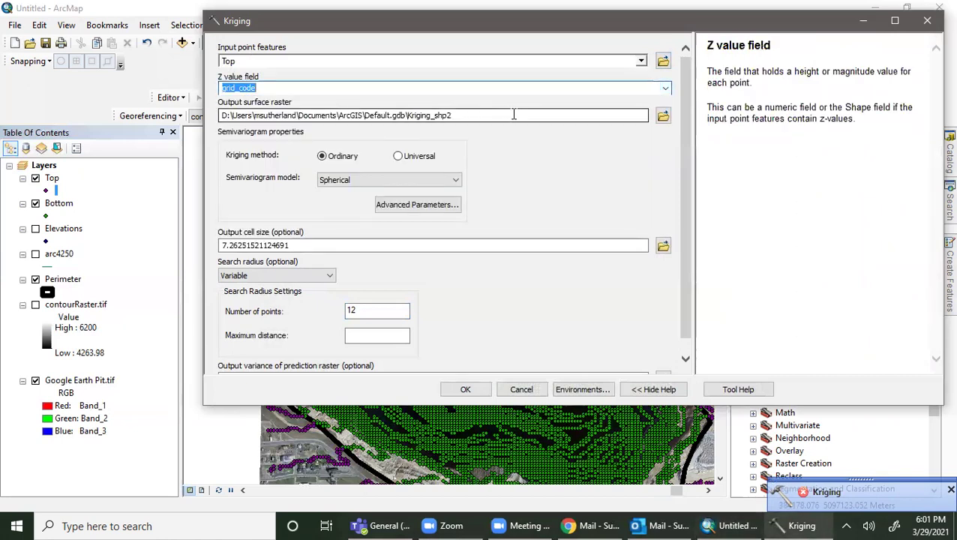
click(323, 246)
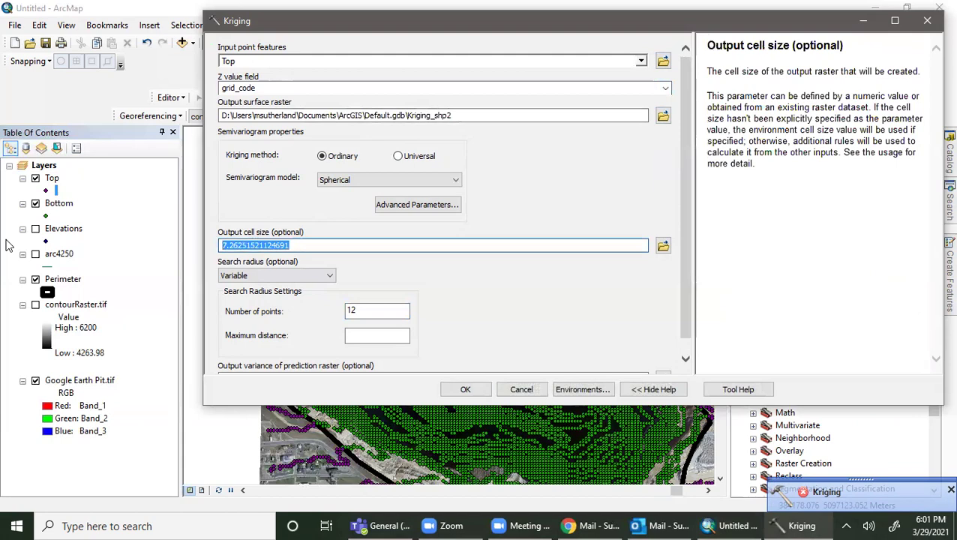
text(10)
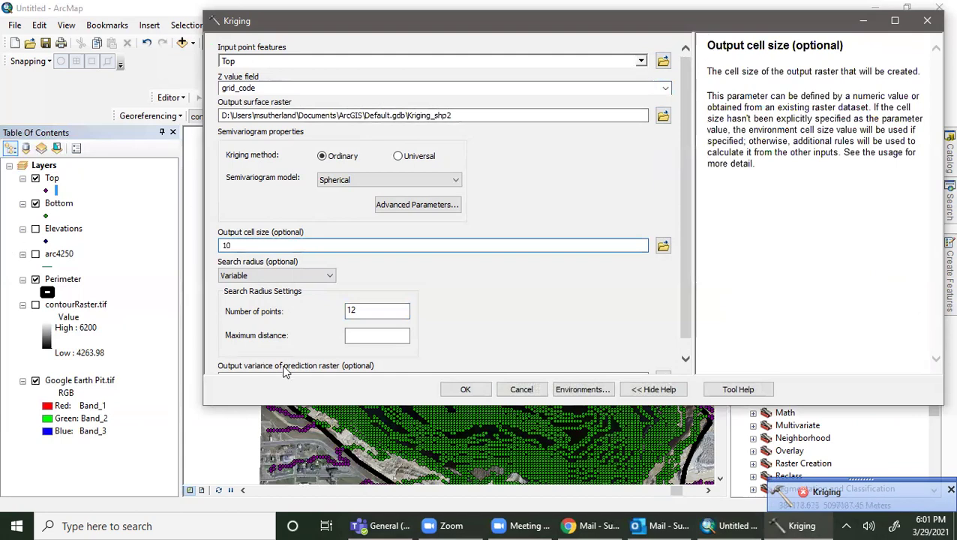
click(465, 391)
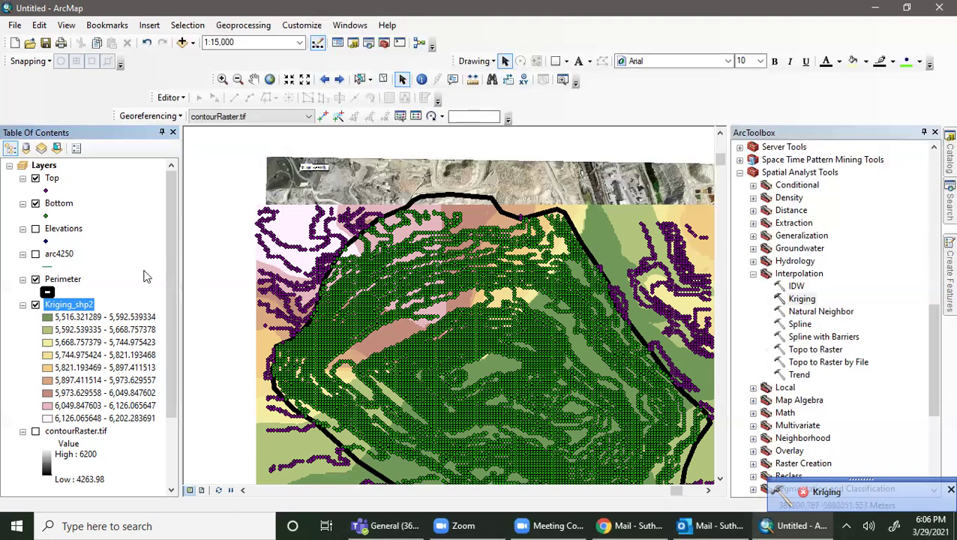
Turn off the Top and Bottom point layers to view the kriging surface inside the perimeter
click(35, 179)
click(35, 204)
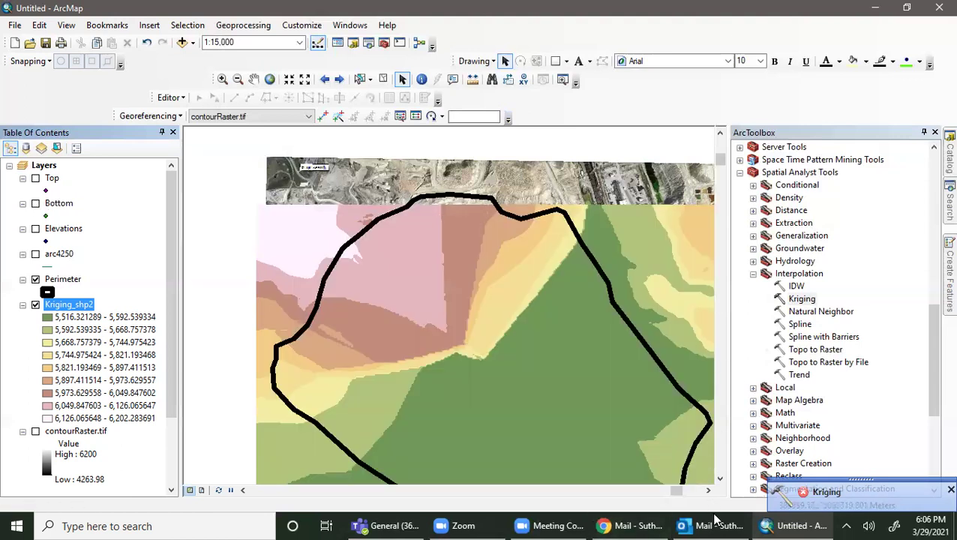
click(720, 479)
click(720, 480)
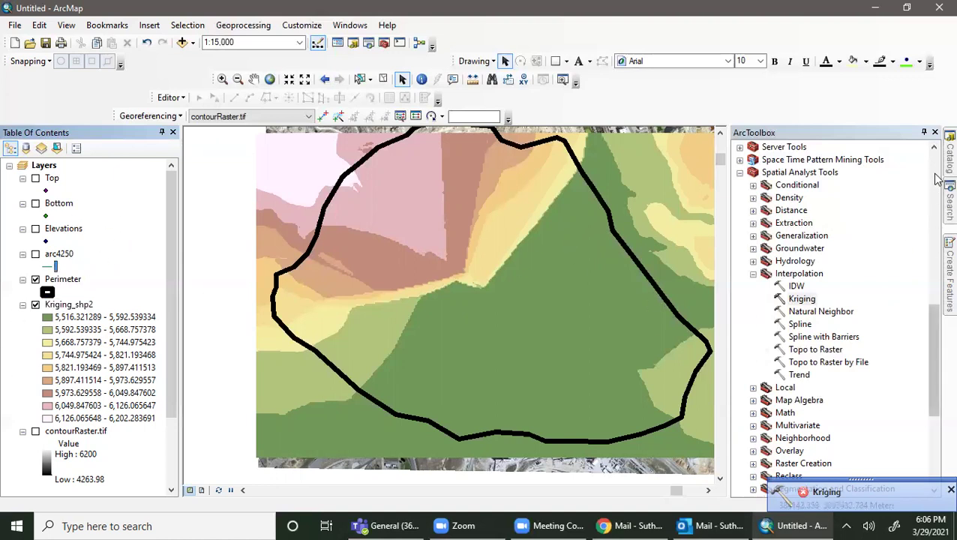
Set up a Kriging interpolation of the Bottom points with grid_code as the Z value field and bottom as the output raster name in Default.gdb
double_click(801, 299)
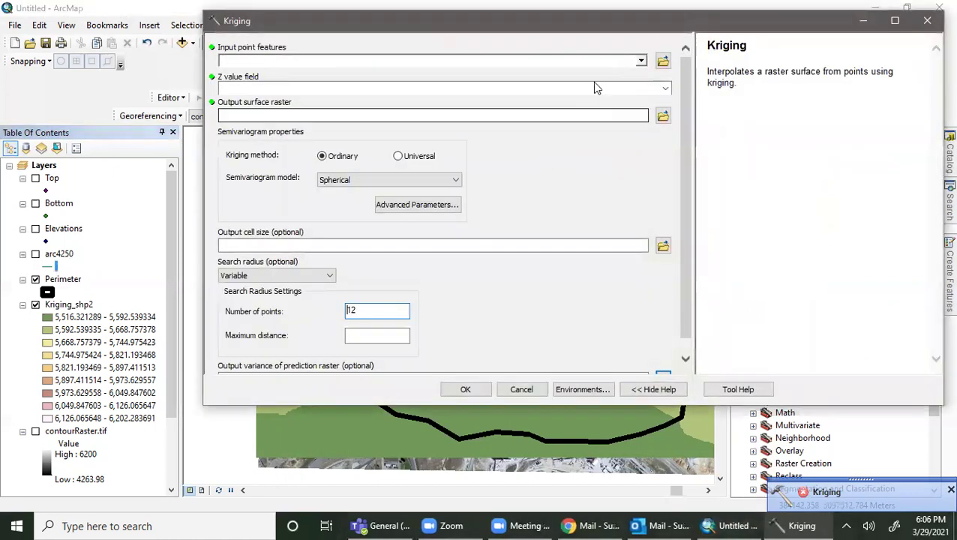
click(641, 61)
click(545, 80)
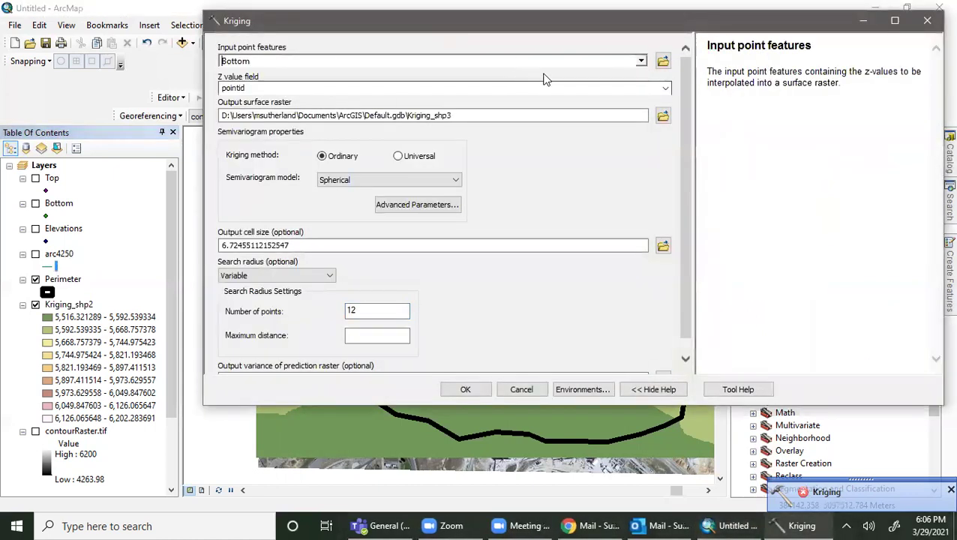
click(641, 88)
click(302, 109)
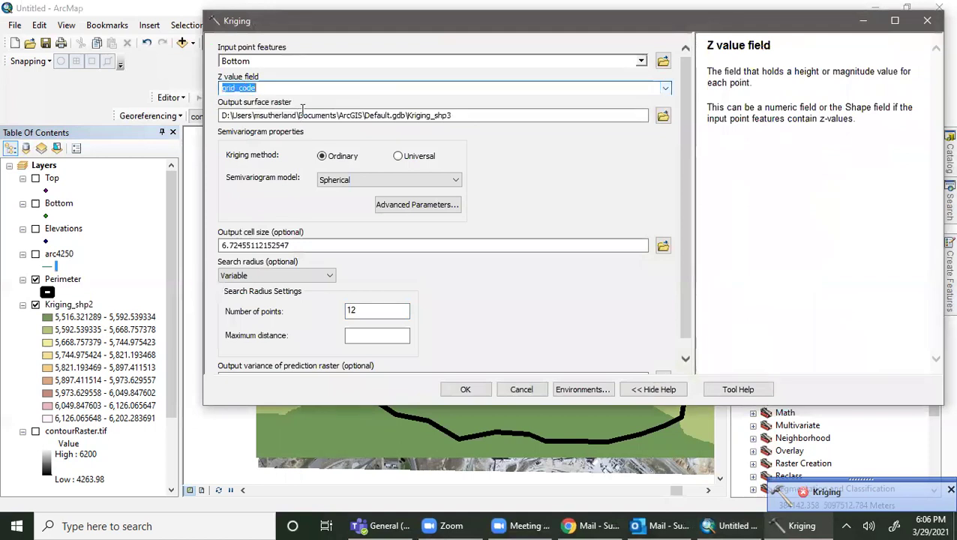
drag(474, 114, 412, 117)
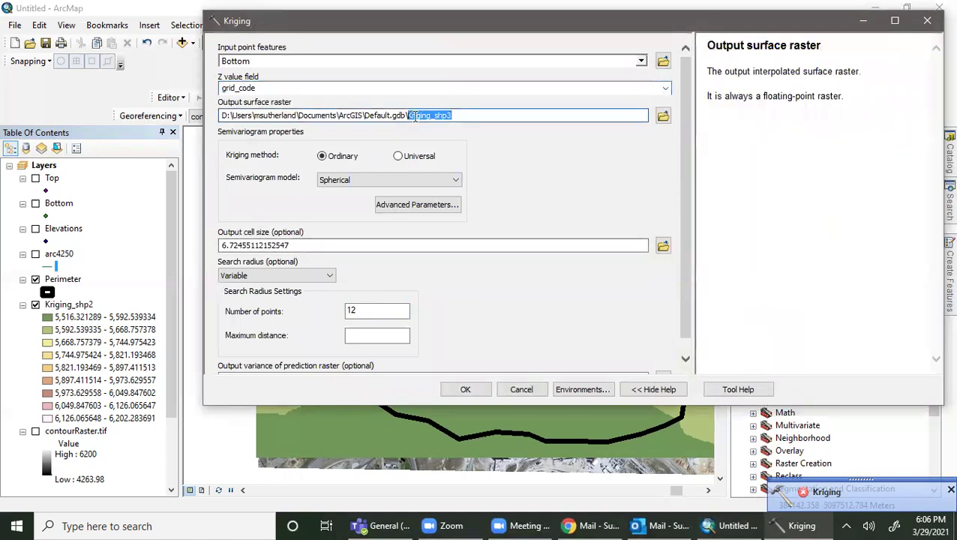
text(bottom)
Set the output cell size to 10 and run the Kriging interpolation of the Bottom points
double_click(306, 248)
drag(306, 247, 197, 237)
text(10)
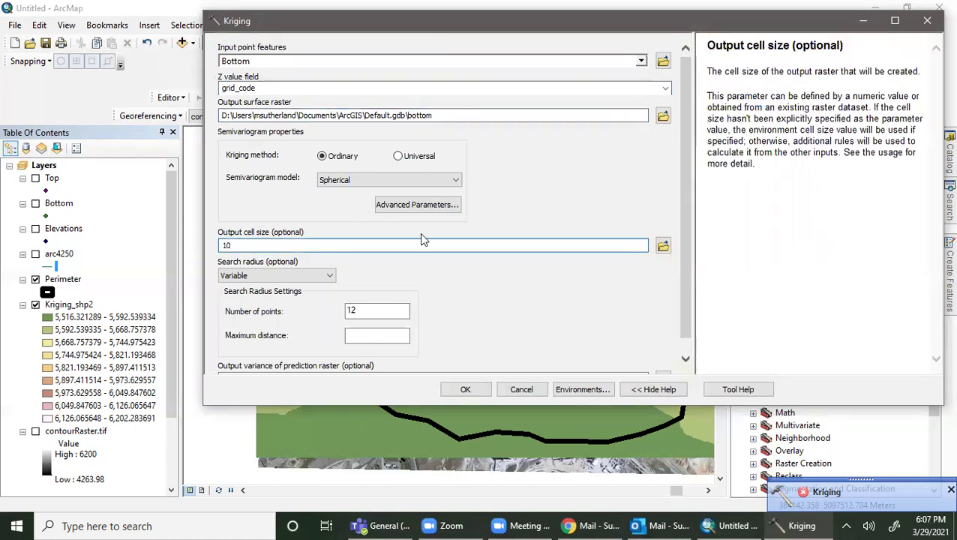
scroll(428, 247, down, 1)
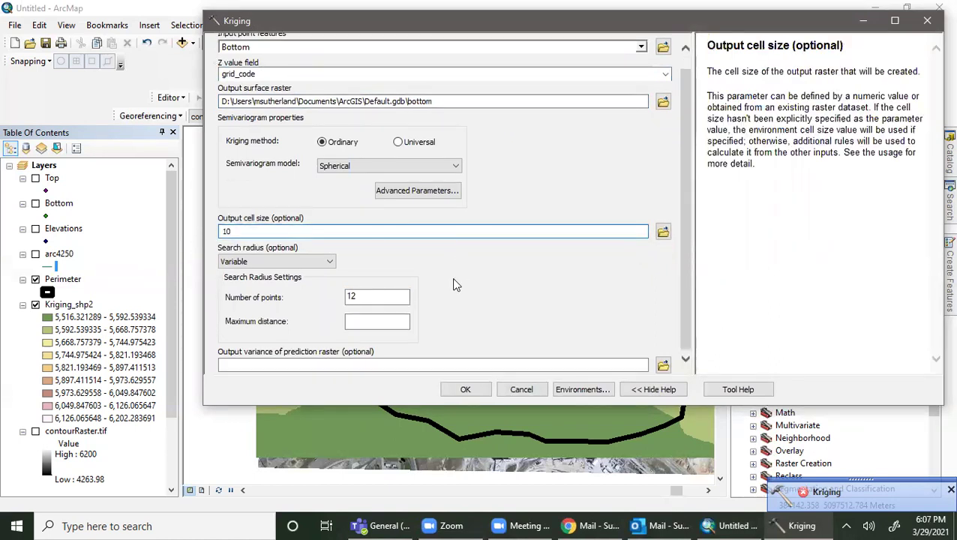
click(474, 393)
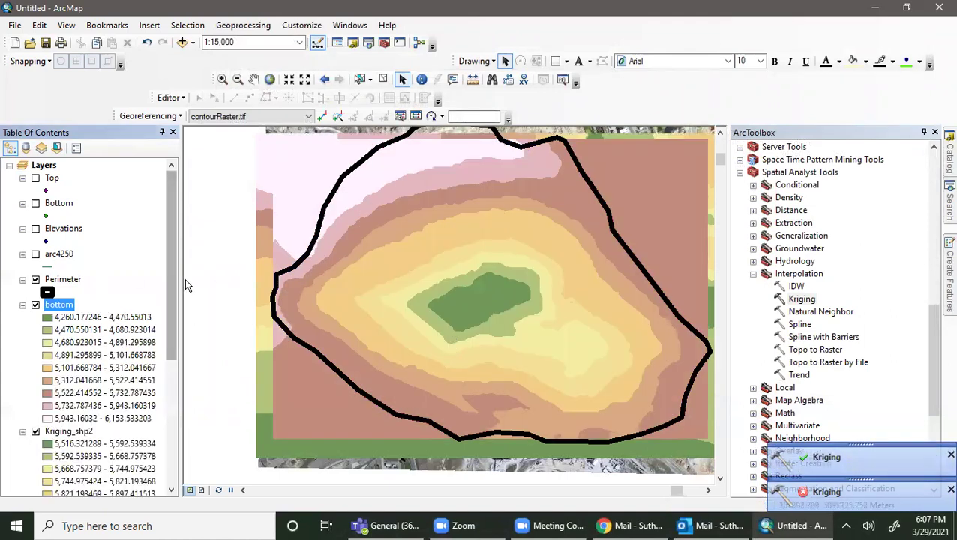
Dismiss both Kriging result notifications
drag(169, 271, 170, 335)
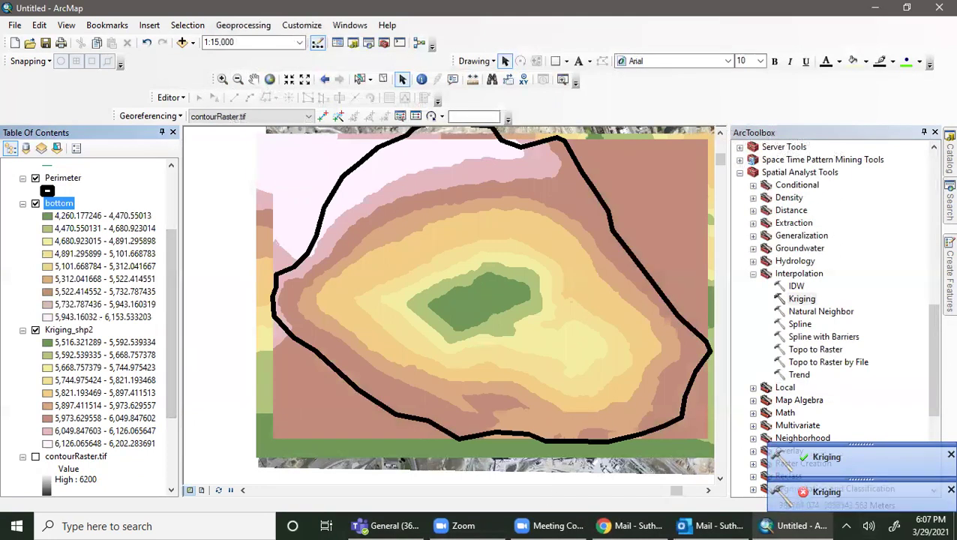
click(950, 455)
click(948, 491)
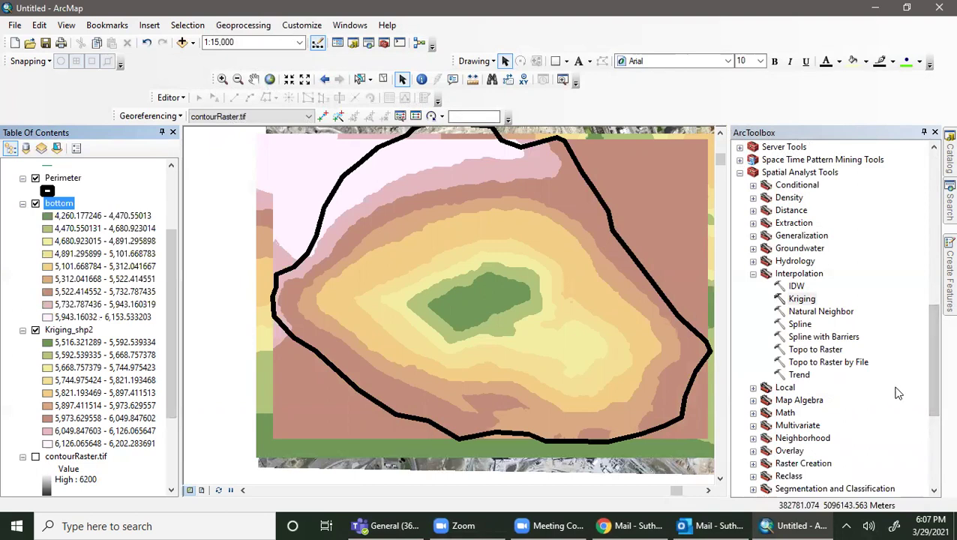
Open the Cut Fill tool from the Surface toolset of the Spatial Analyst Tools
scroll(891, 370, down, 6)
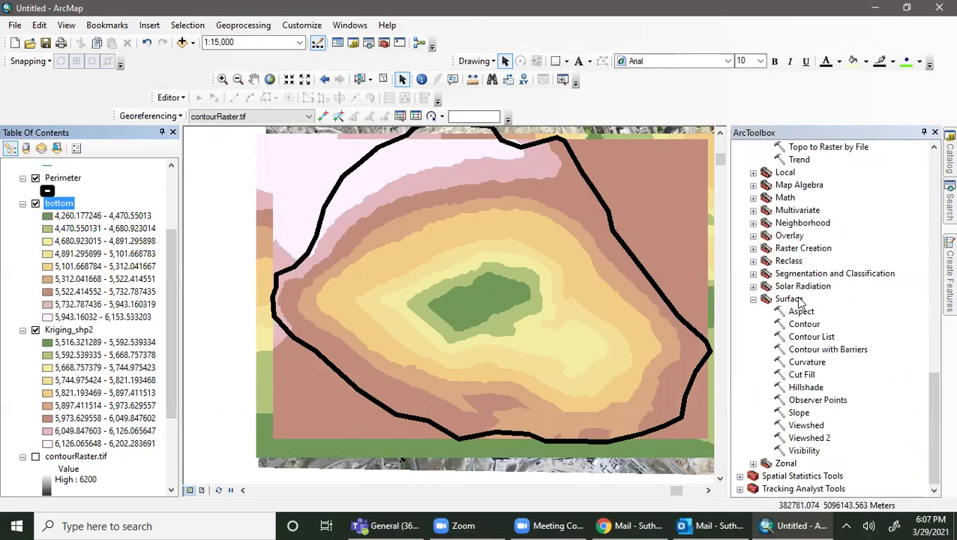
scroll(801, 303, up, 3)
scroll(813, 189, up, 3)
click(814, 186)
scroll(814, 189, down, 3)
click(798, 175)
scroll(822, 352, down, 1)
click(782, 389)
scroll(835, 443, down, 2)
click(803, 389)
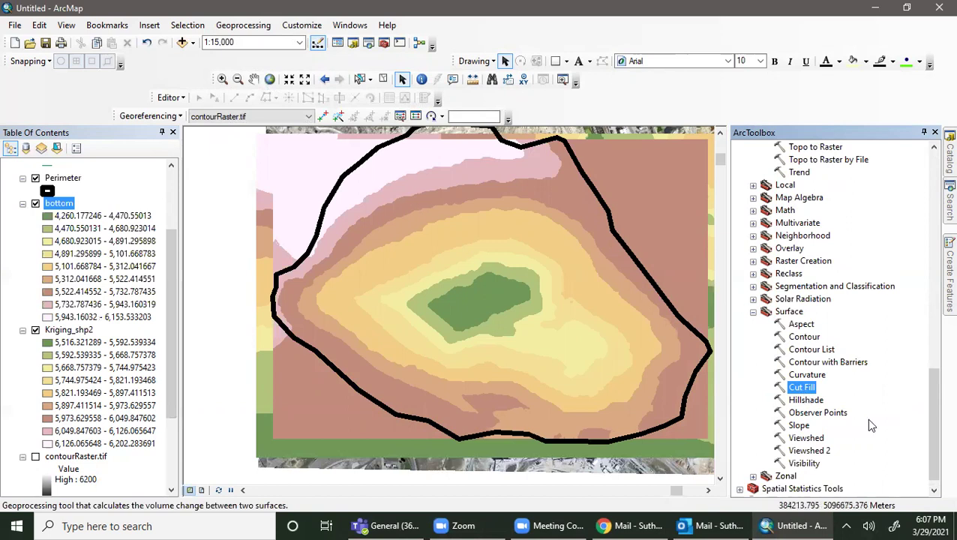
double_click(803, 387)
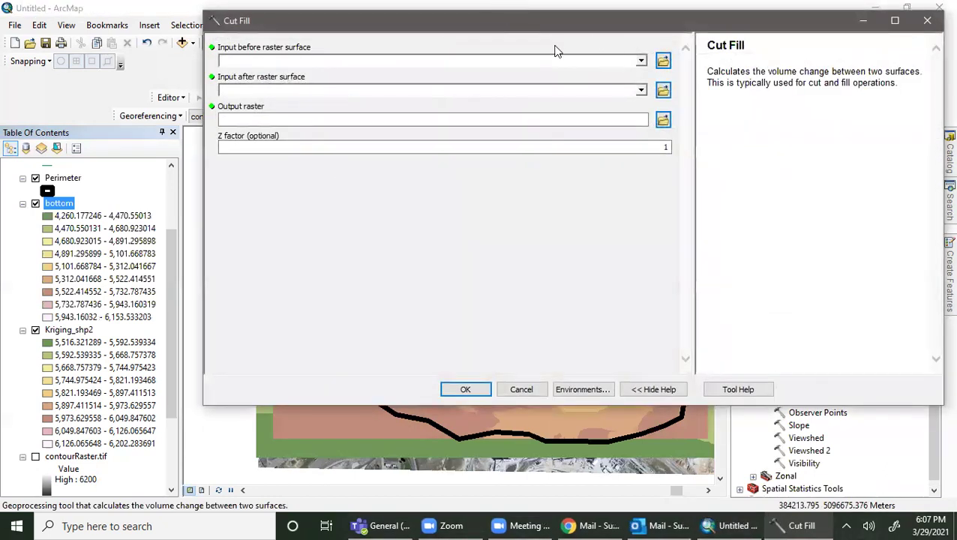
Set Kriging_shp2 as the before surface and bottom as the after surface for Cut Fill
click(640, 61)
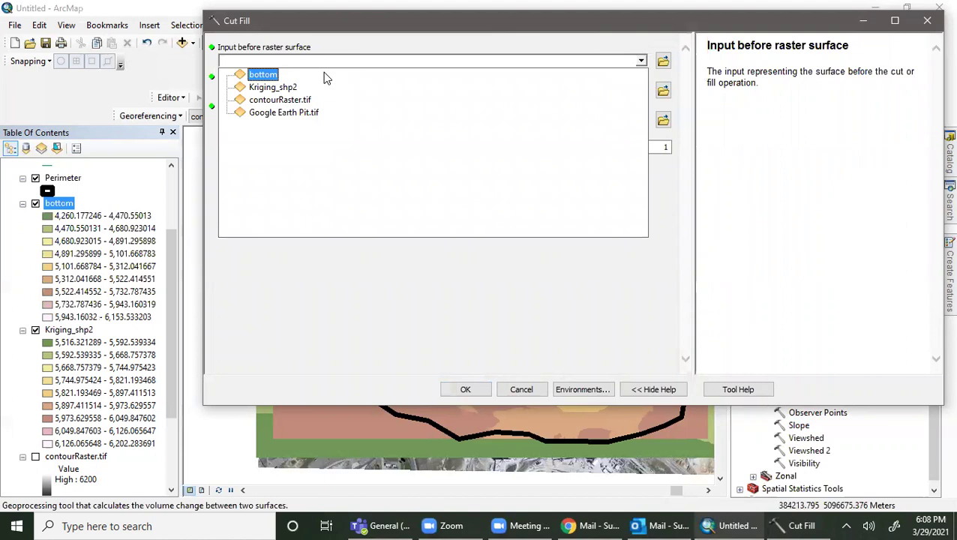
click(304, 88)
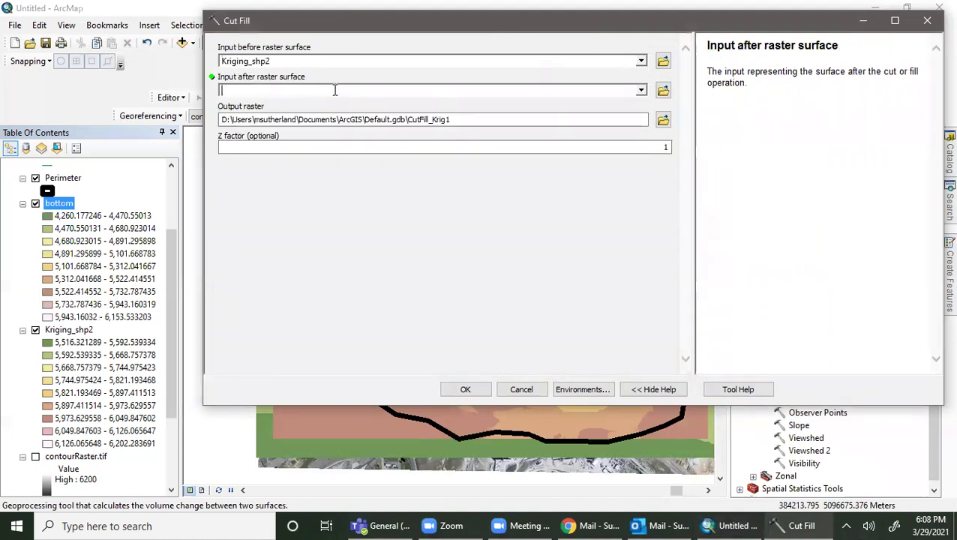
click(641, 90)
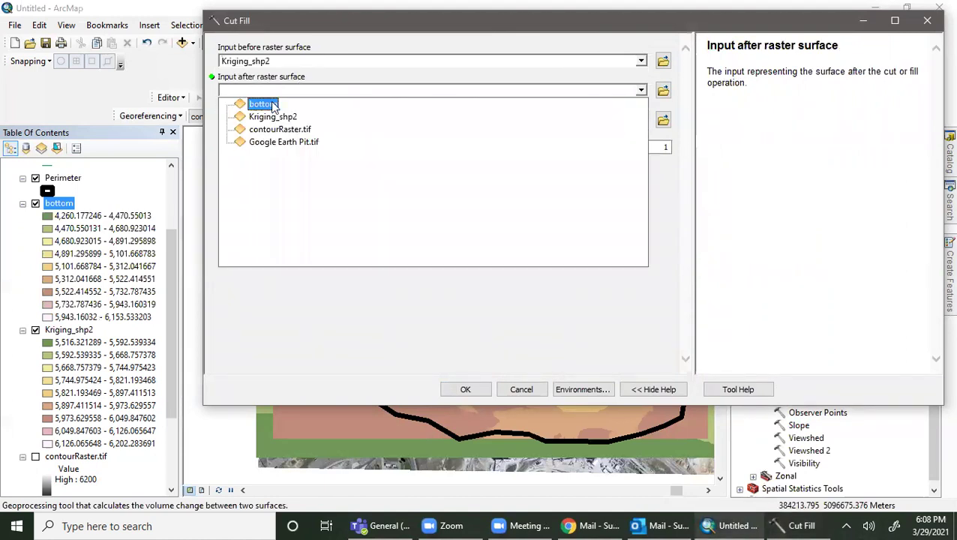
click(273, 111)
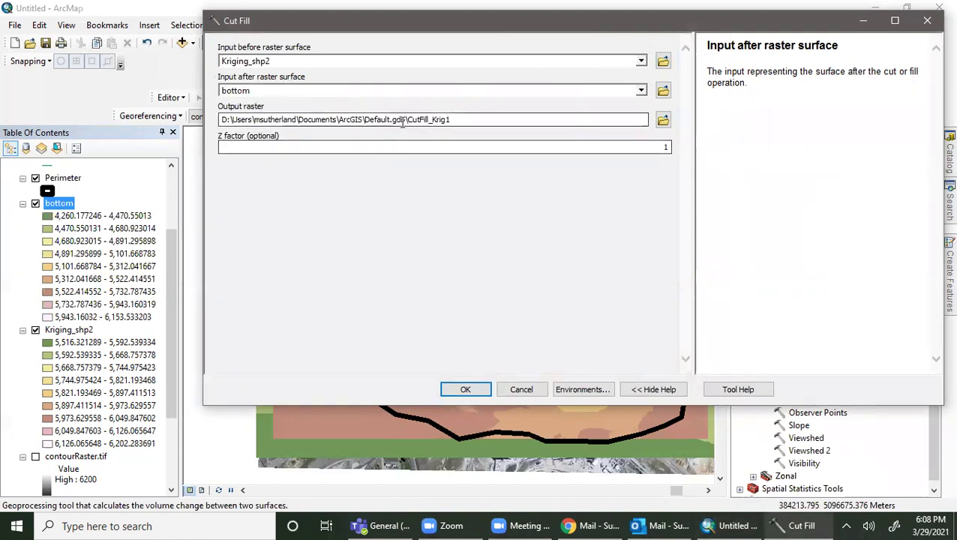
Set the Z factor to 0.3048, name the output raster Volume in Default.gdb, and run Cut Fill
click(350, 144)
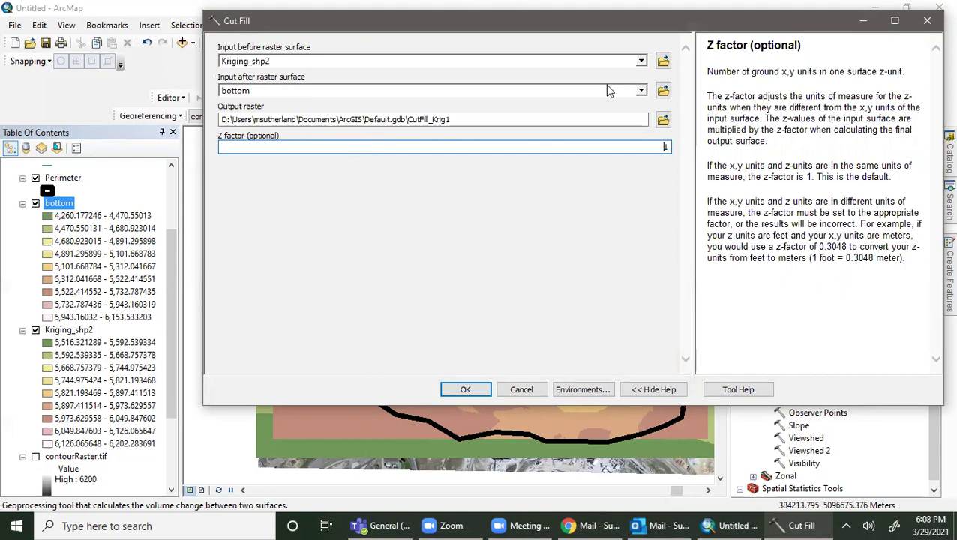
drag(660, 146, 708, 146)
text(.3048)
drag(450, 120, 409, 124)
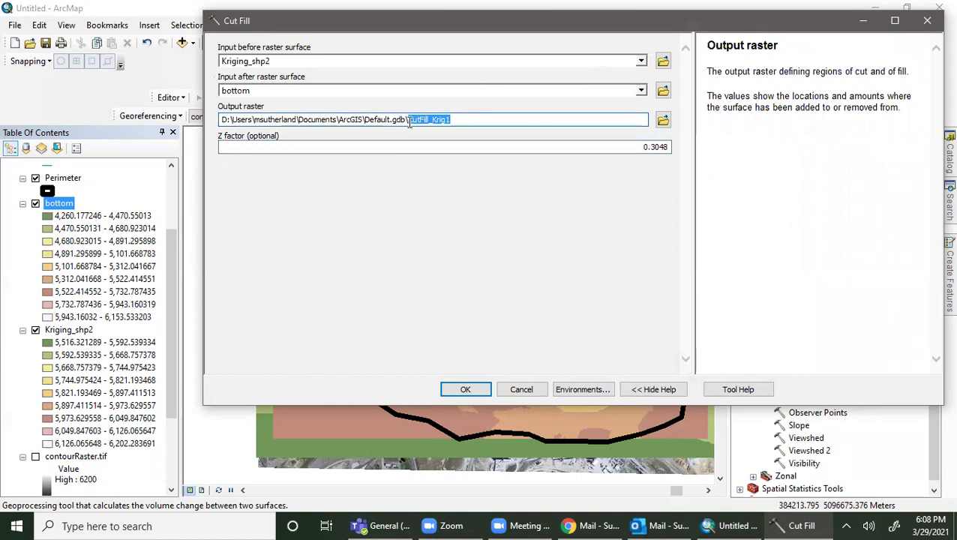
text(Volume)
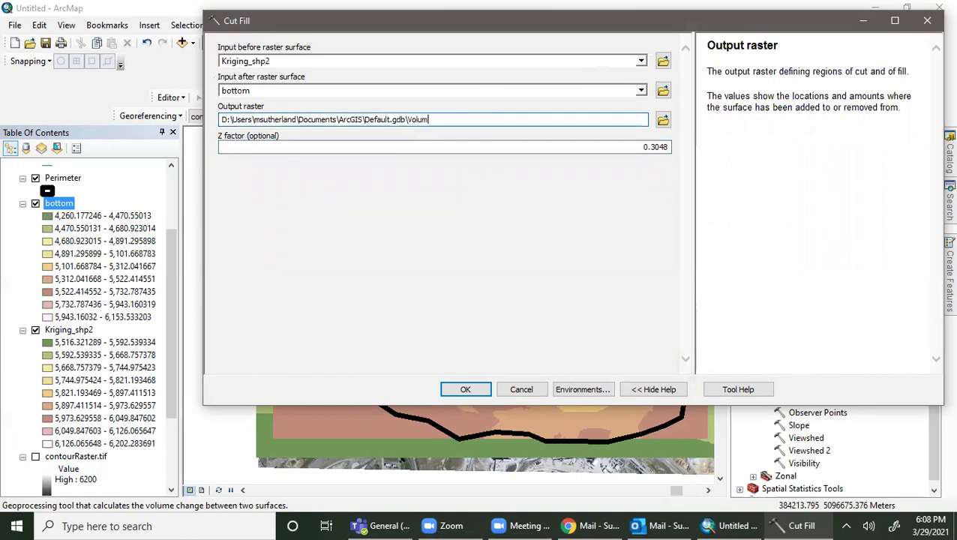
click(447, 392)
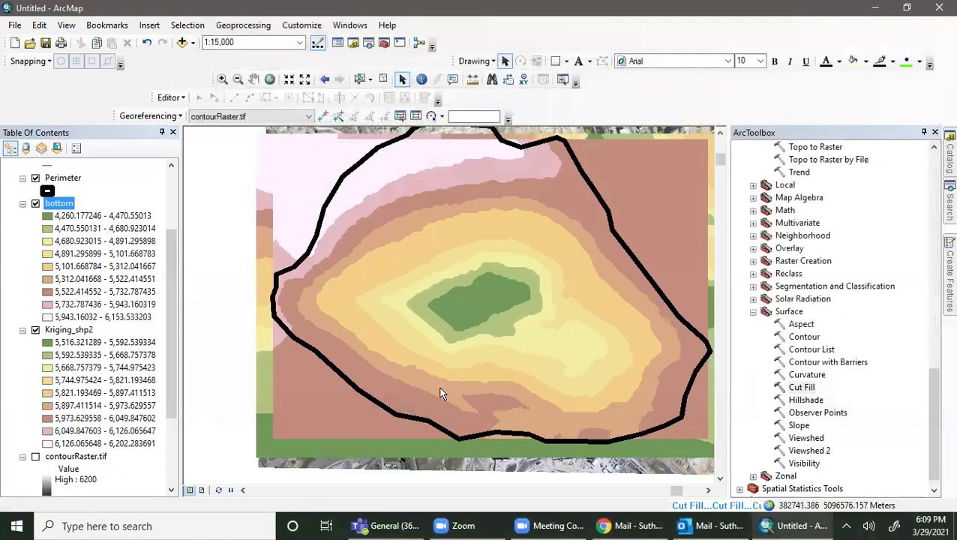
Turn off the bottom raster layer and open the raster Clip tool from Raster Processing in the Data Management Tools
click(35, 203)
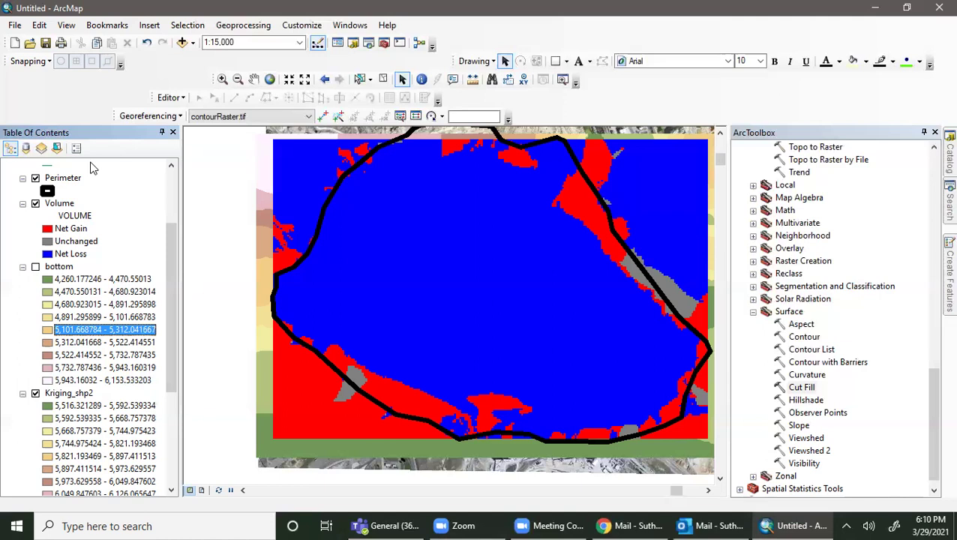
drag(933, 405, 927, 184)
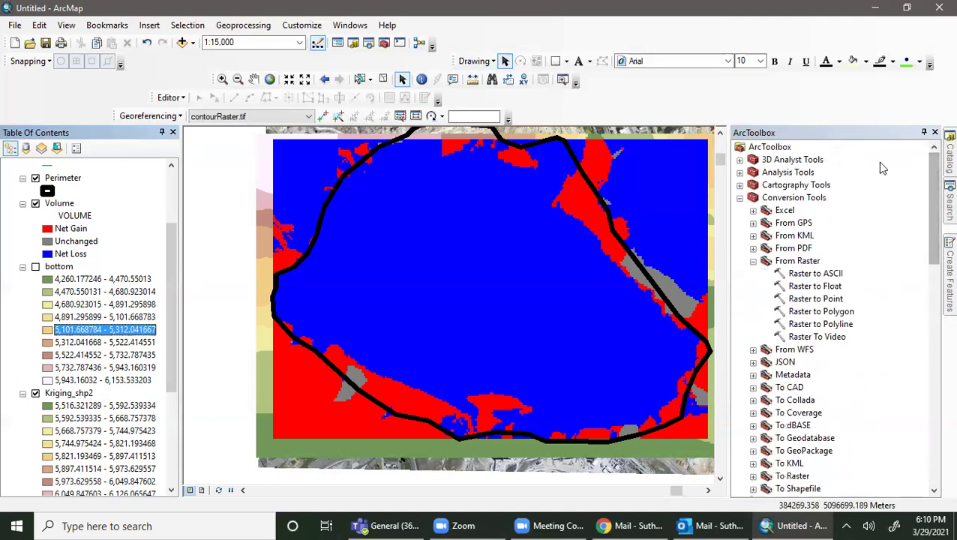
click(741, 198)
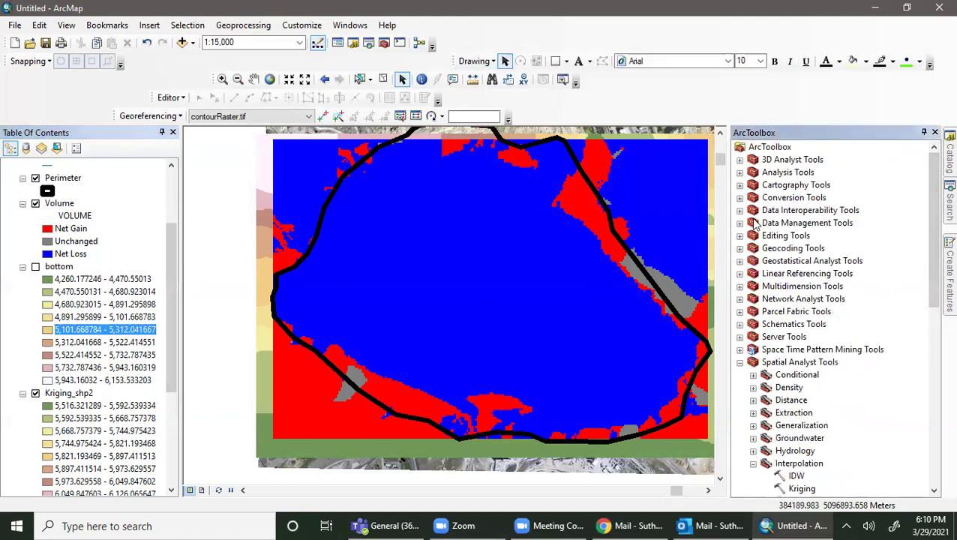
scroll(750, 223, down, 1)
click(740, 324)
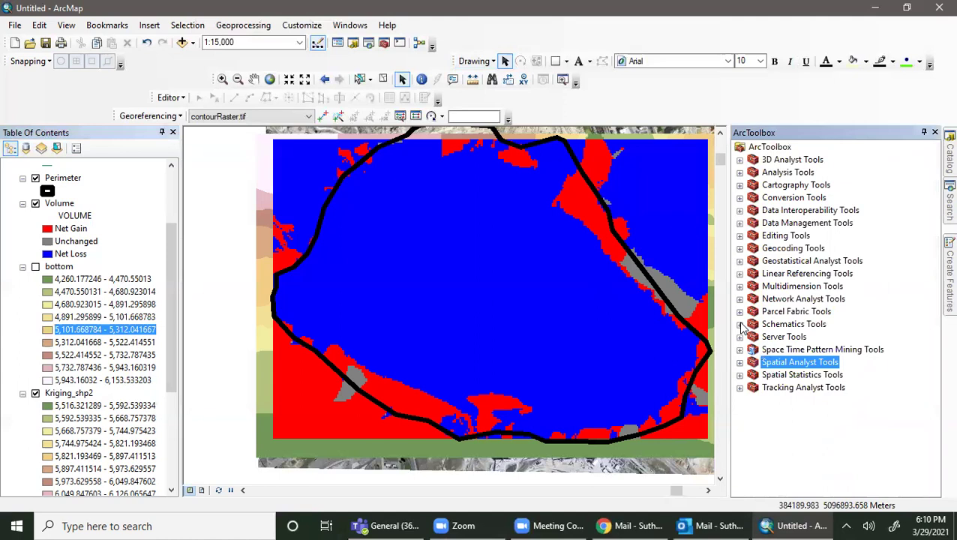
click(740, 223)
scroll(804, 330, down, 1)
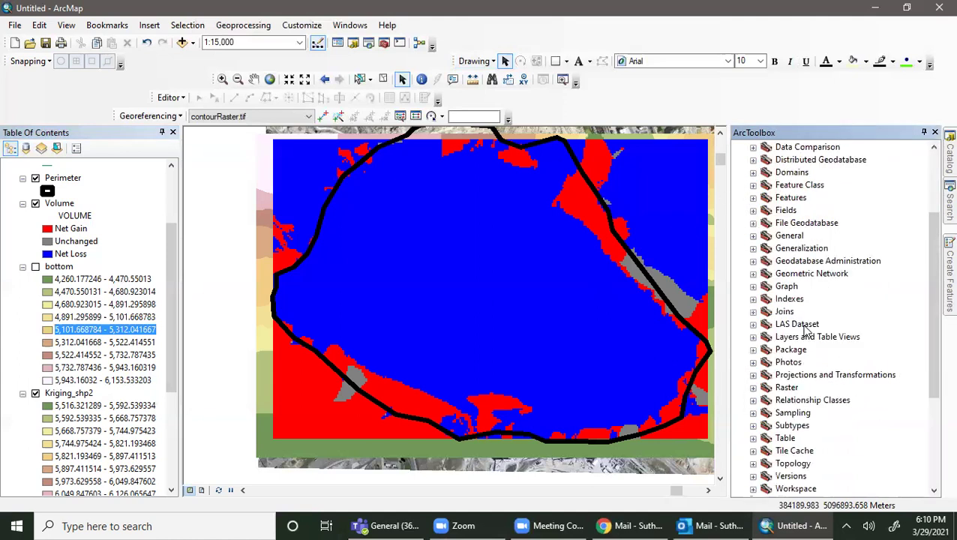
click(753, 387)
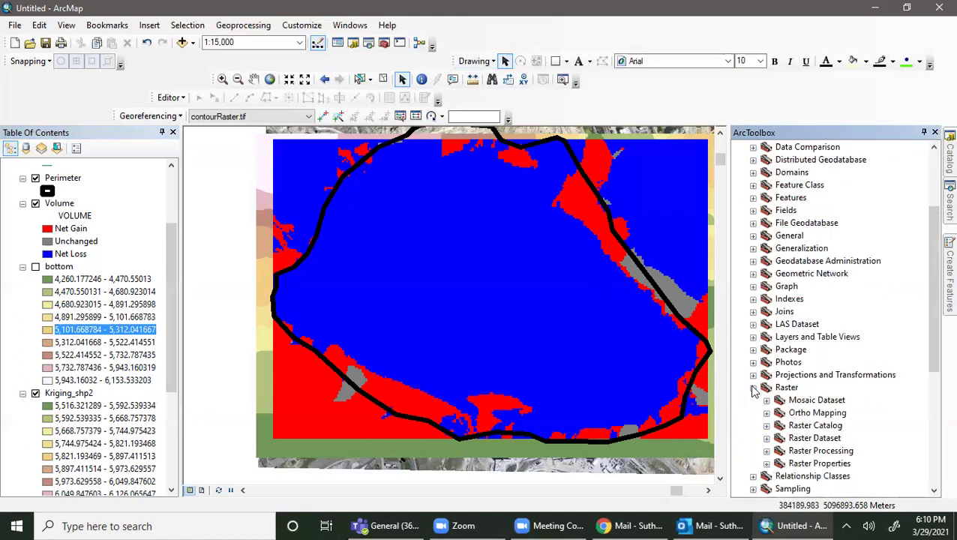
click(766, 451)
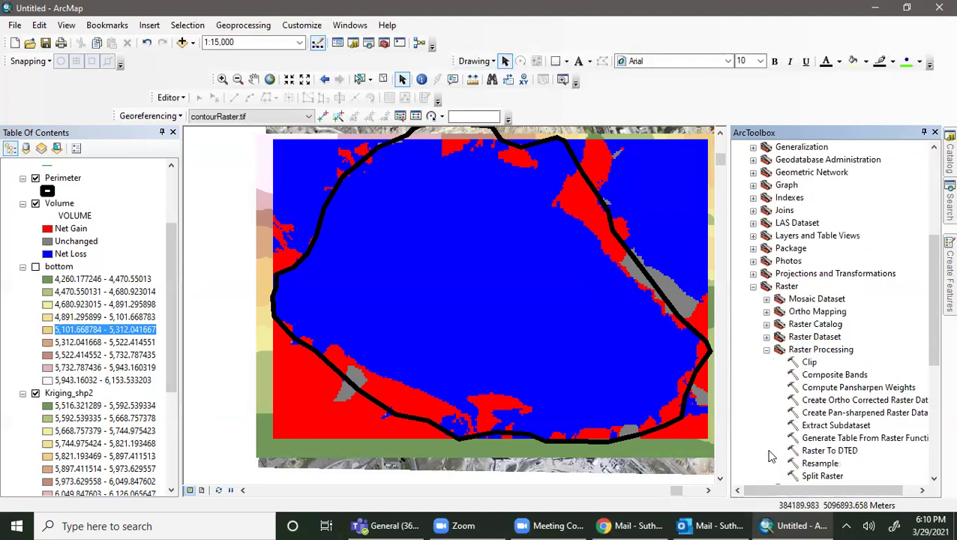
double_click(808, 364)
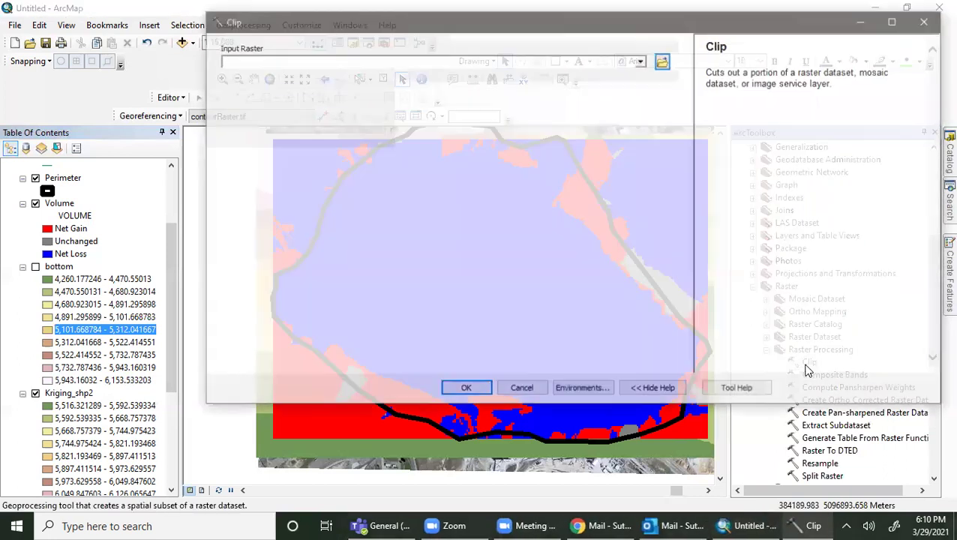
Clip the Volume raster to the Perimeter extent using input features for clipping geometry, with Volume_Clip as the output raster dataset
click(641, 60)
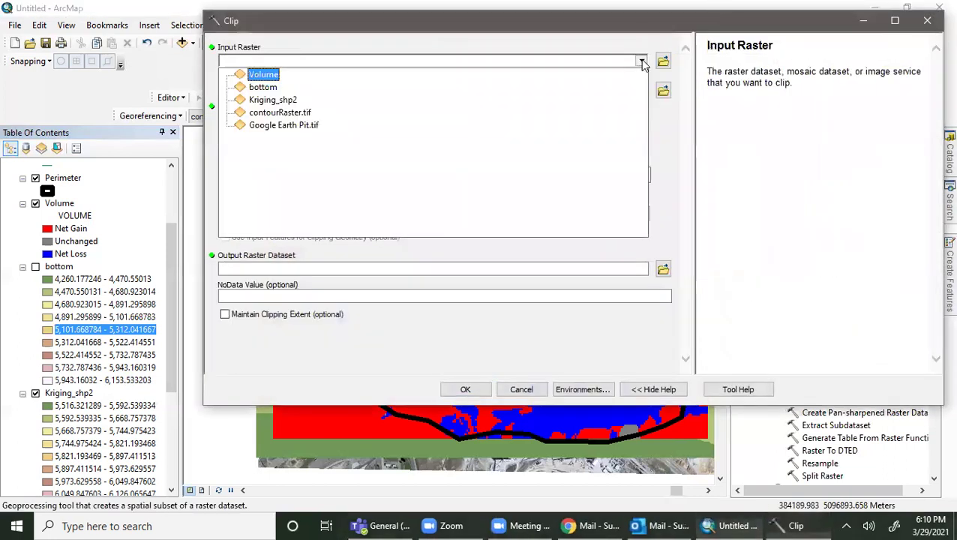
click(259, 74)
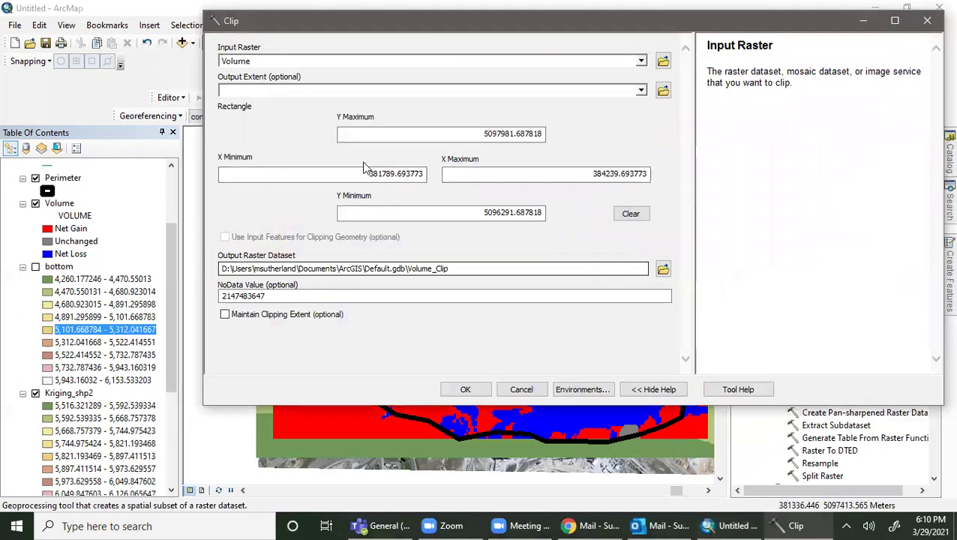
click(641, 91)
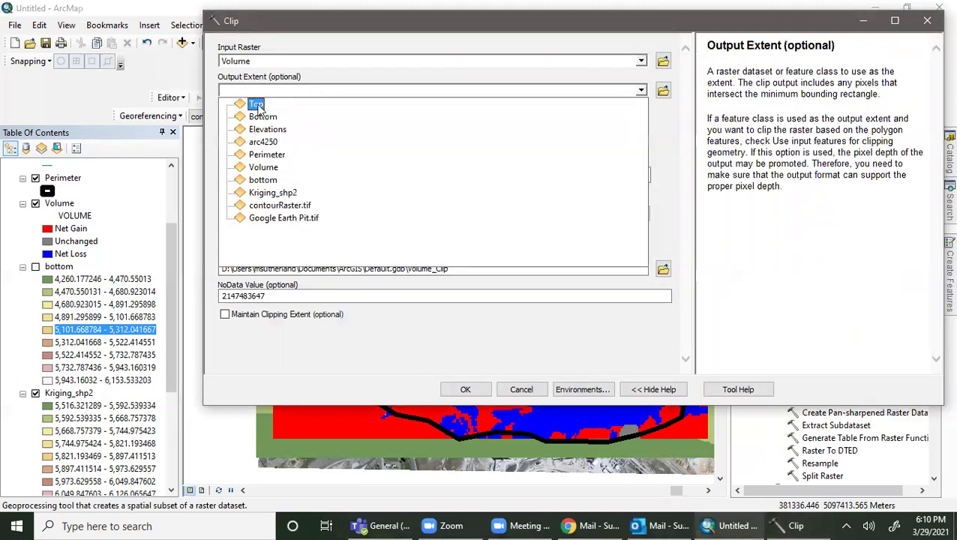
click(264, 156)
click(225, 237)
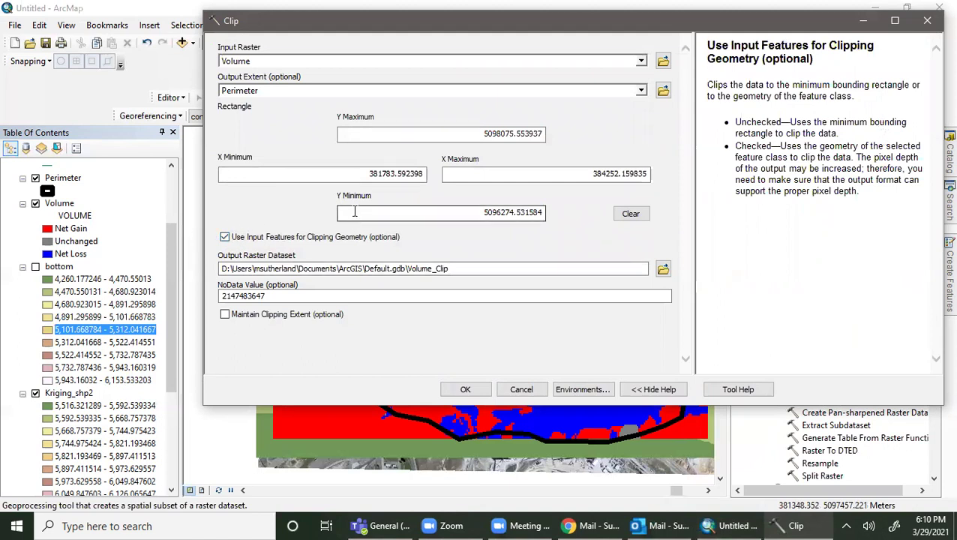
click(471, 270)
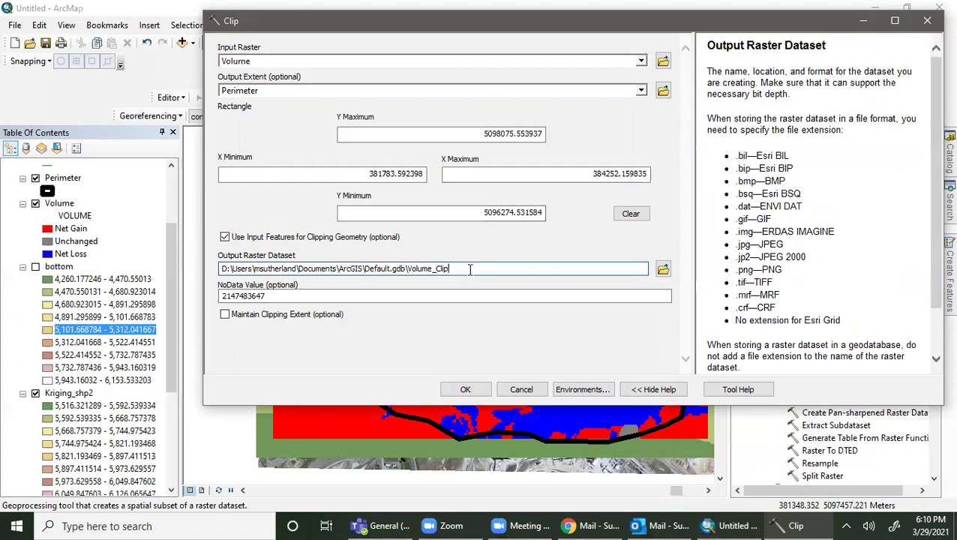
double_click(471, 270)
click(471, 270)
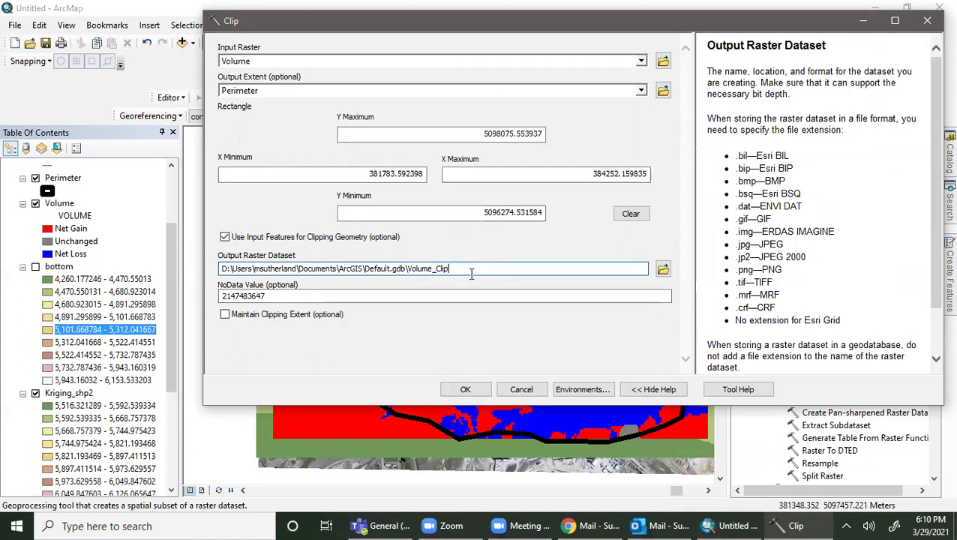
click(466, 389)
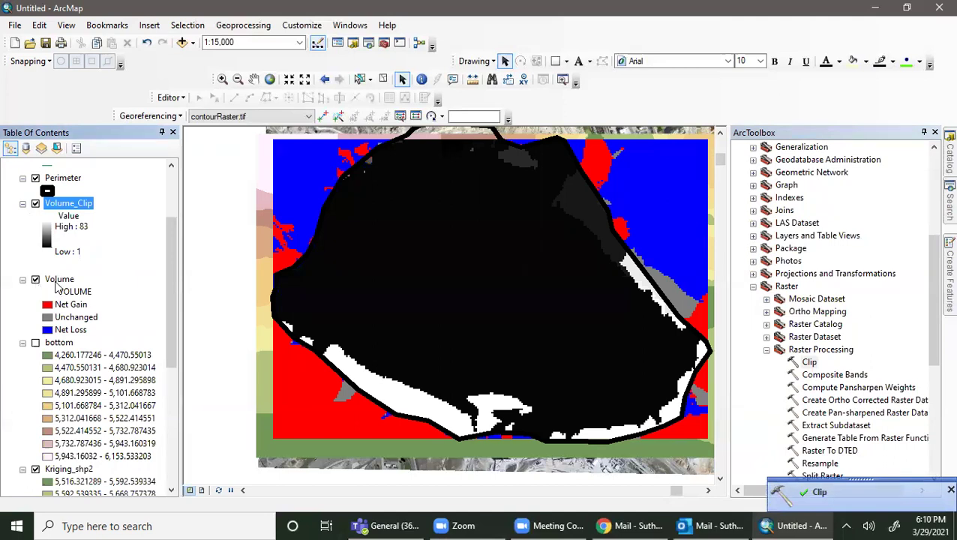
Open the attribute table of the Volume layer, sort it ascending by the VOLUME field, and enlarge the table window
right_click(57, 281)
click(122, 265)
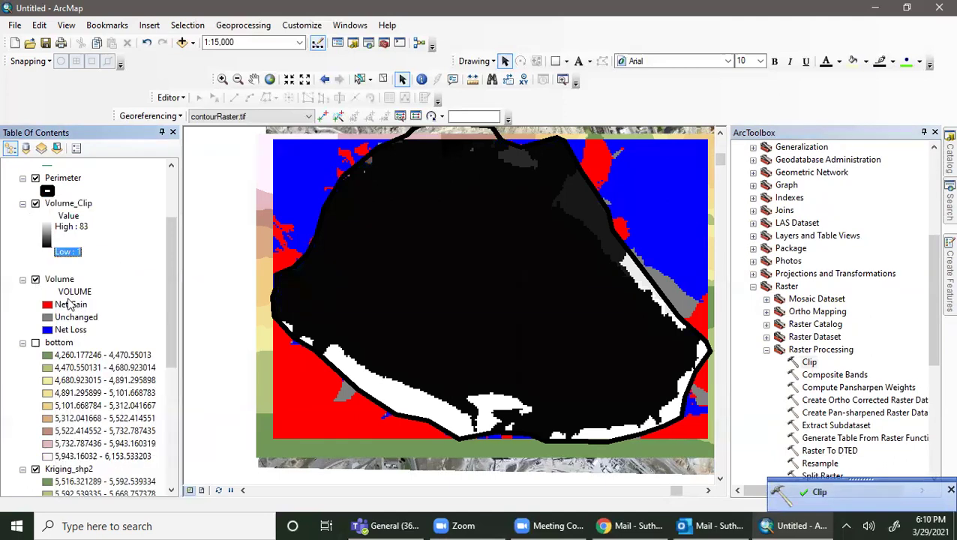
right_click(60, 281)
click(112, 324)
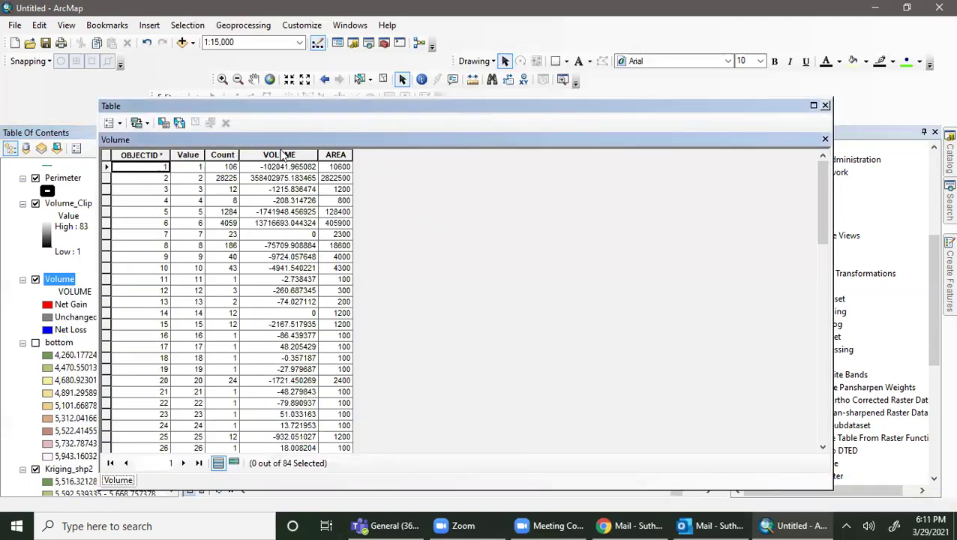
double_click(285, 154)
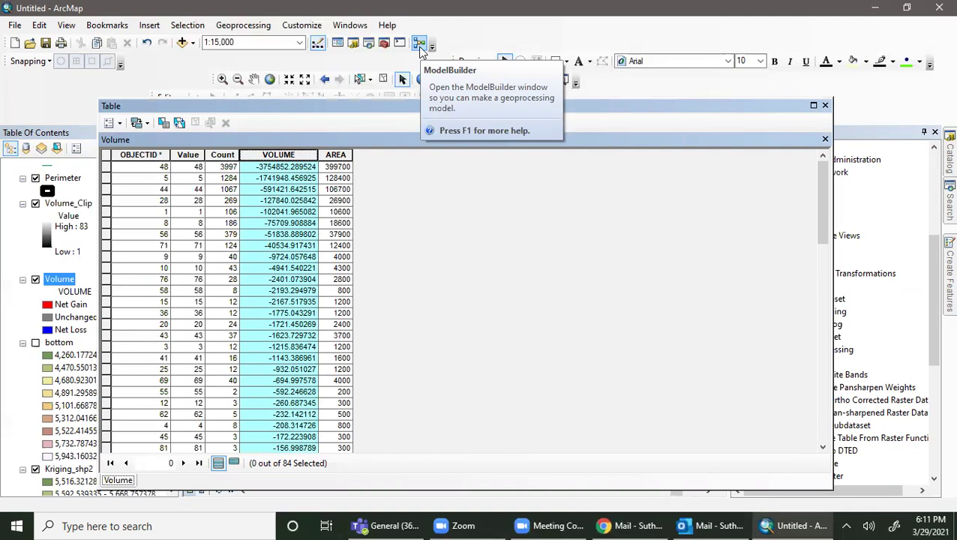
click(707, 102)
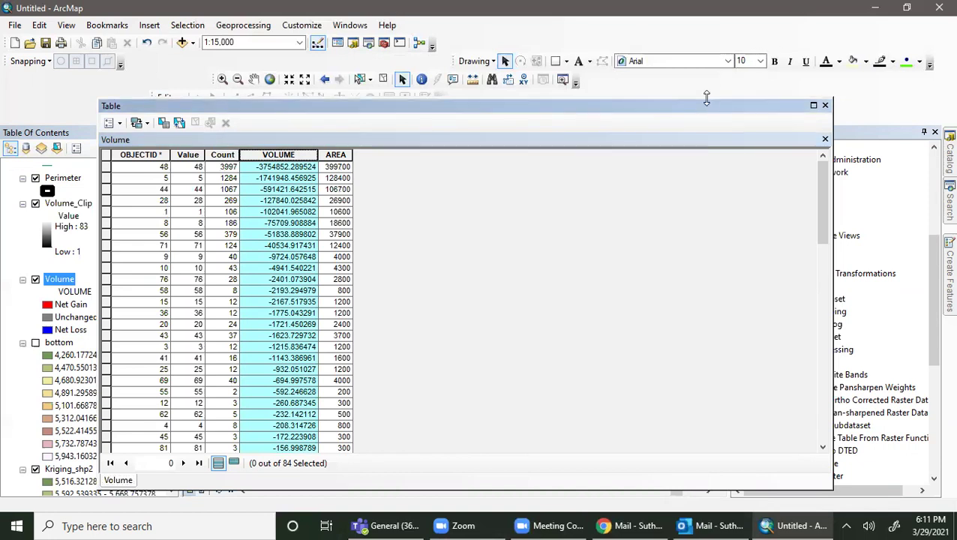
drag(707, 98, 705, 2)
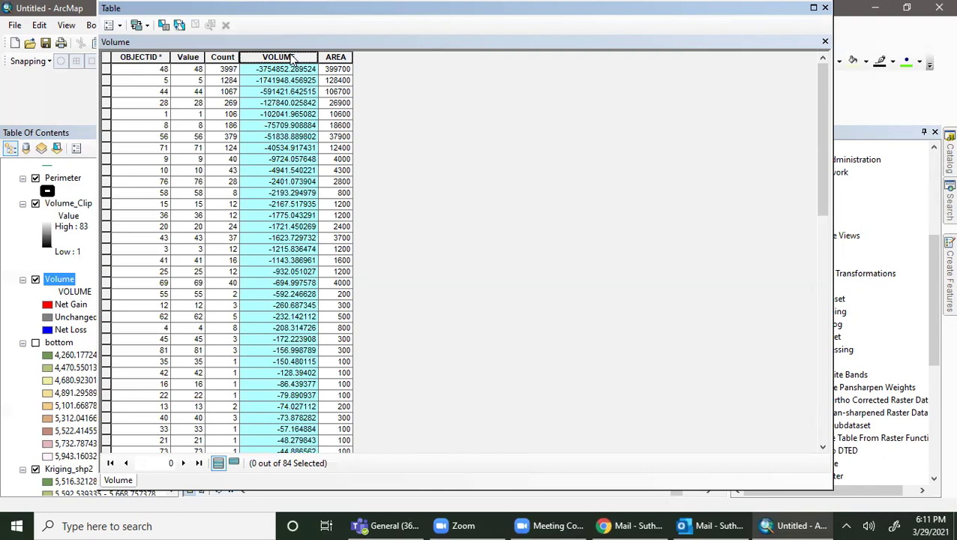
Show the statistics of the VOLUME field in the Volume attribute table and highlight the Sum line
click(61, 288)
right_click(60, 288)
click(115, 322)
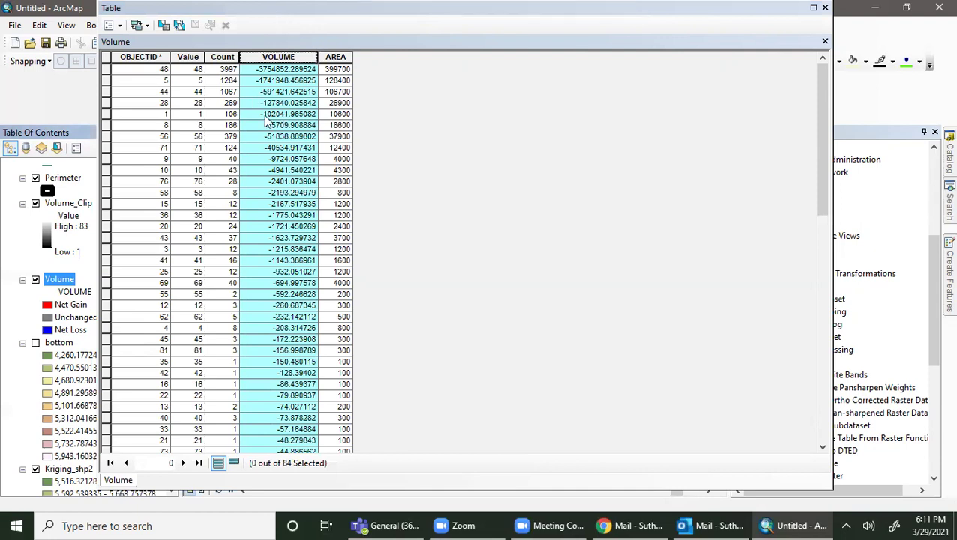
right_click(287, 60)
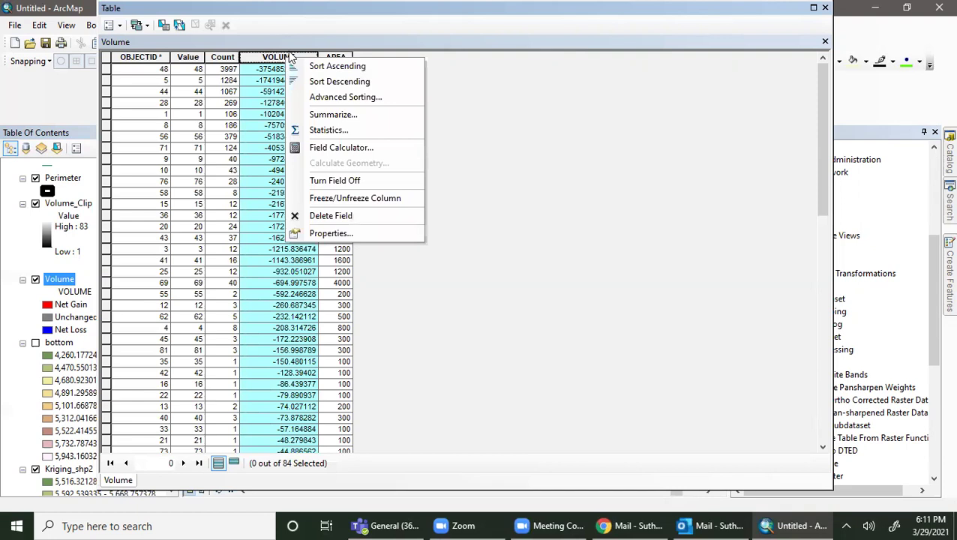
click(316, 130)
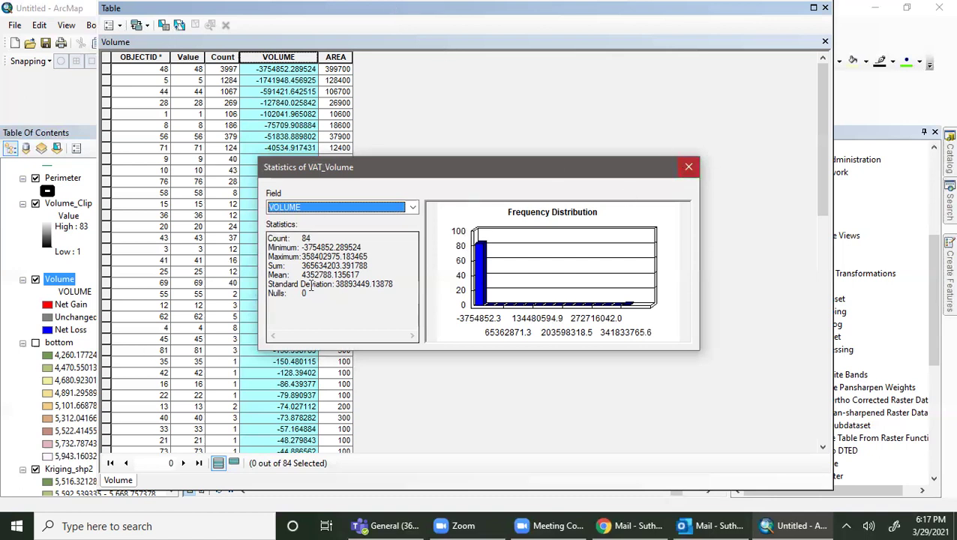
drag(271, 266, 391, 266)
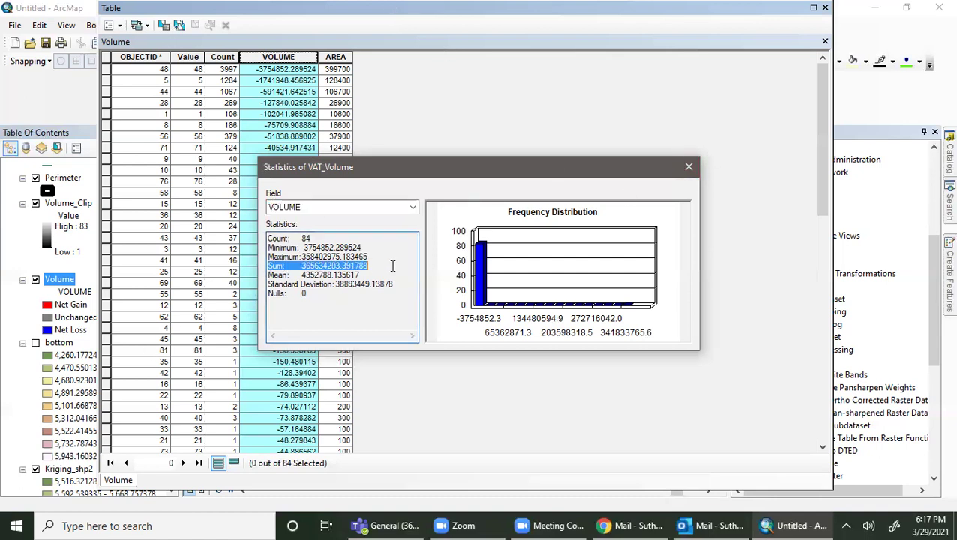
Close the statistics and attribute table windows and exit ArcMap without saving the untitled map
click(689, 170)
click(826, 8)
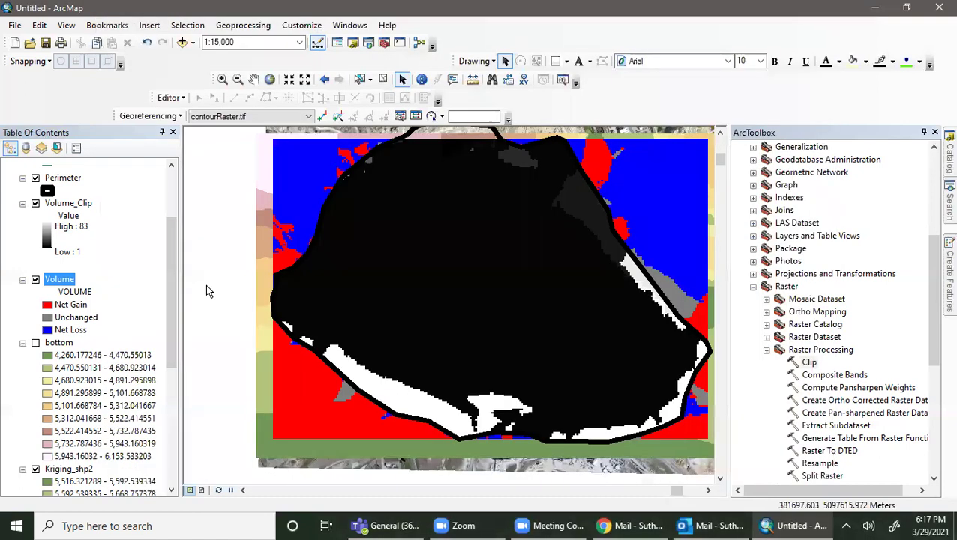
click(939, 8)
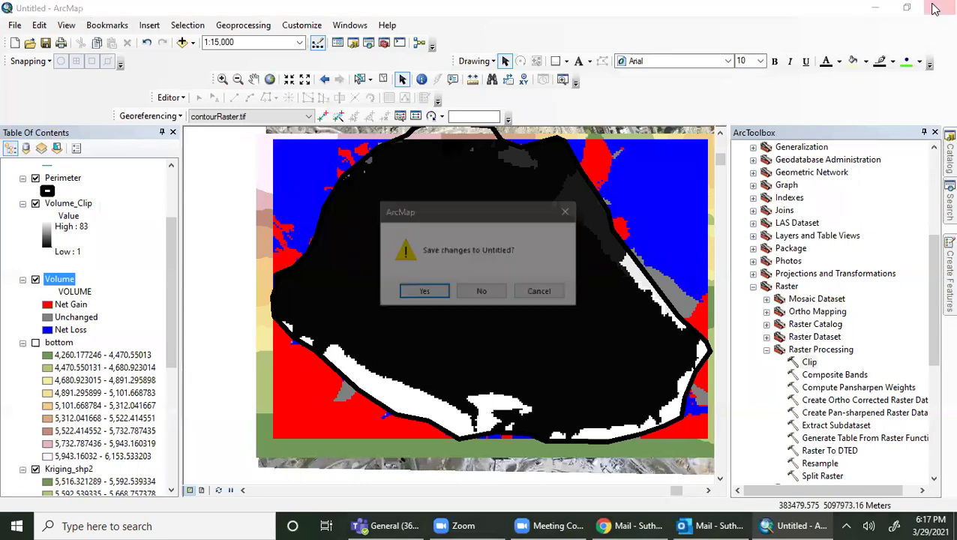
click(465, 298)
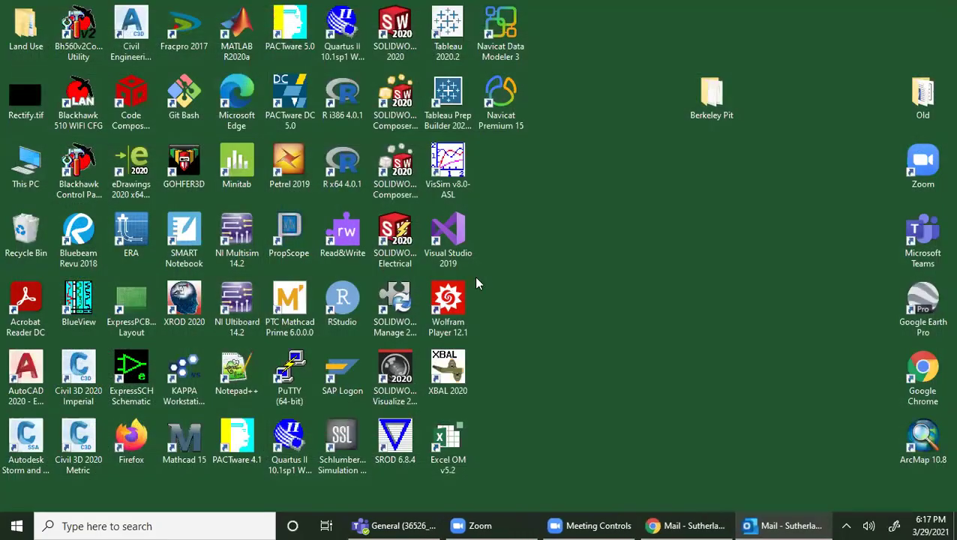